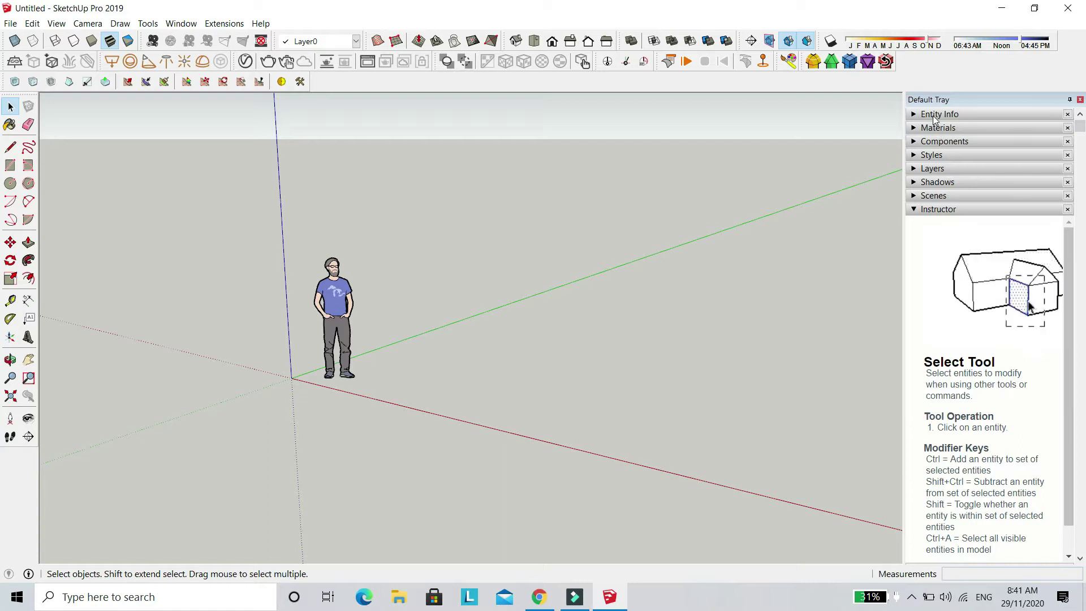
- Expand Entity Info, select the human figure to view its component details, and collapse the section again
left_click(934, 114)
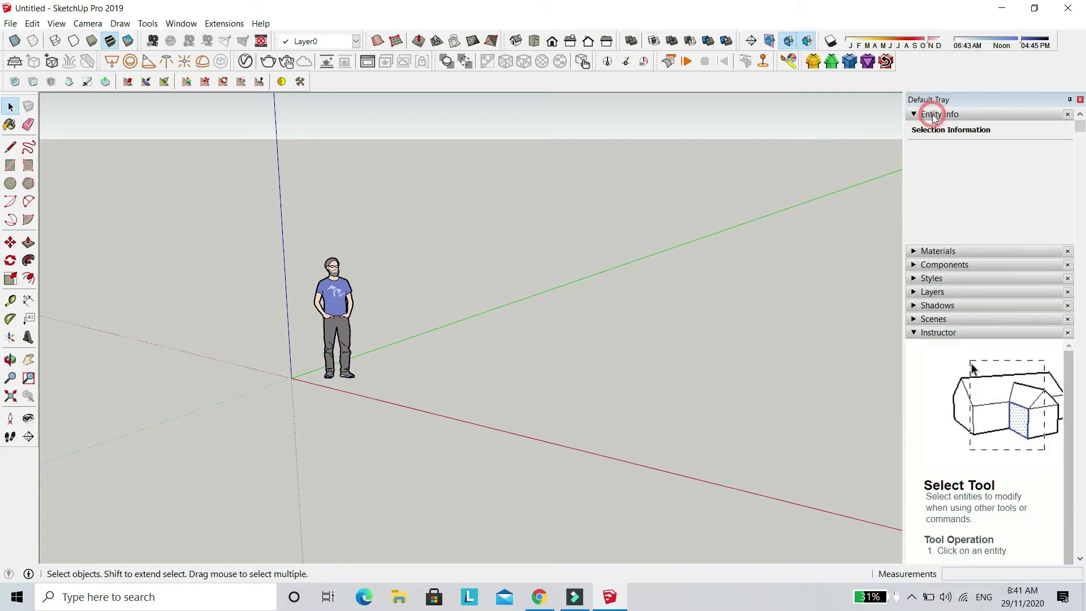
left_click(337, 290)
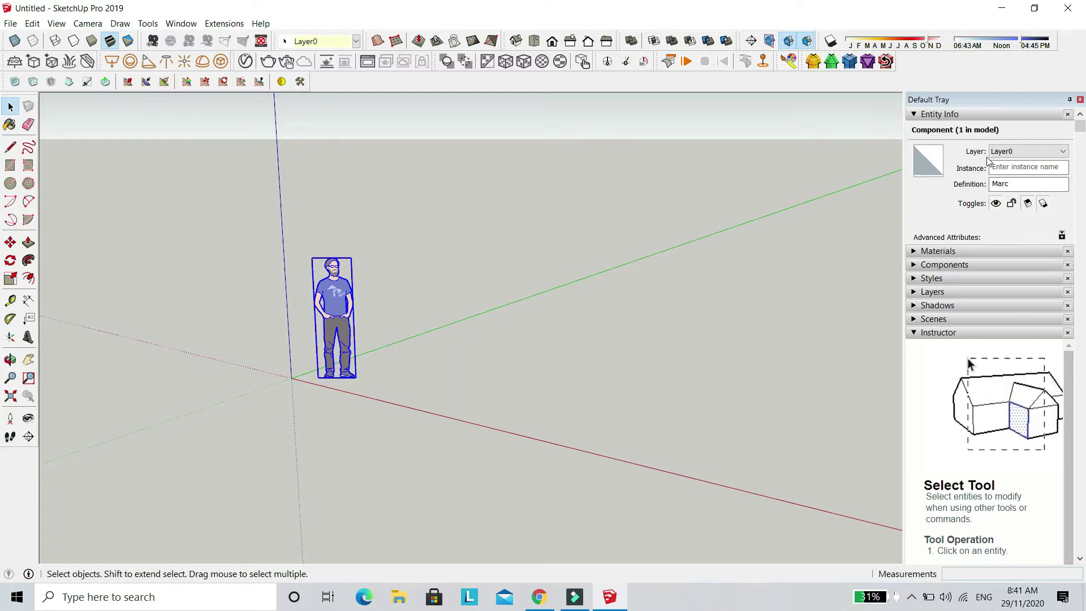
left_click(928, 113)
- Look through the Materials and Components libraries of the Default Tray, collapsing each one again
left_click(933, 127)
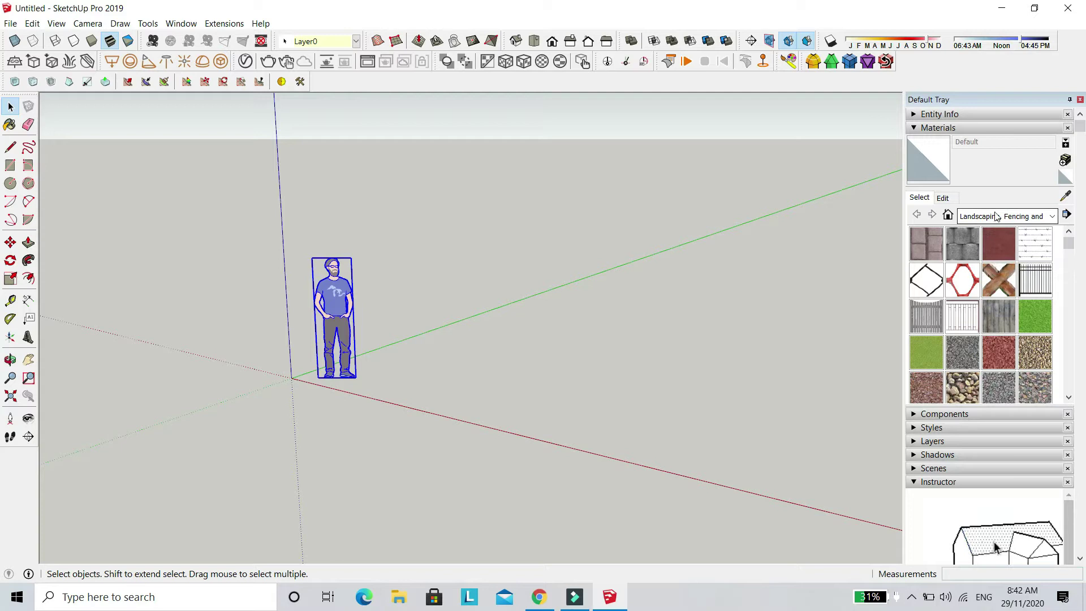
left_click(955, 127)
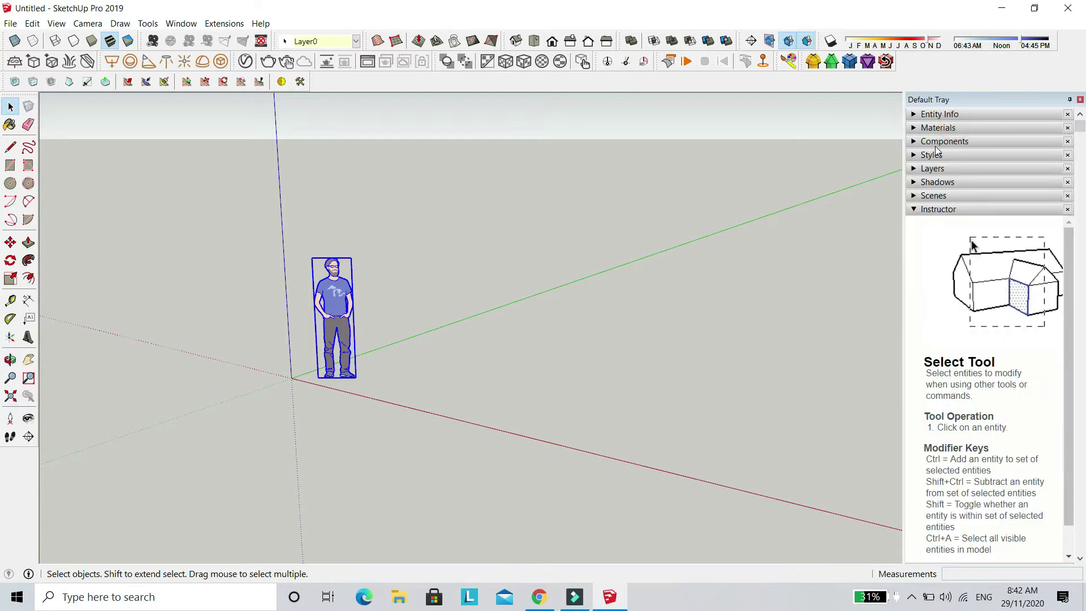
left_click(938, 142)
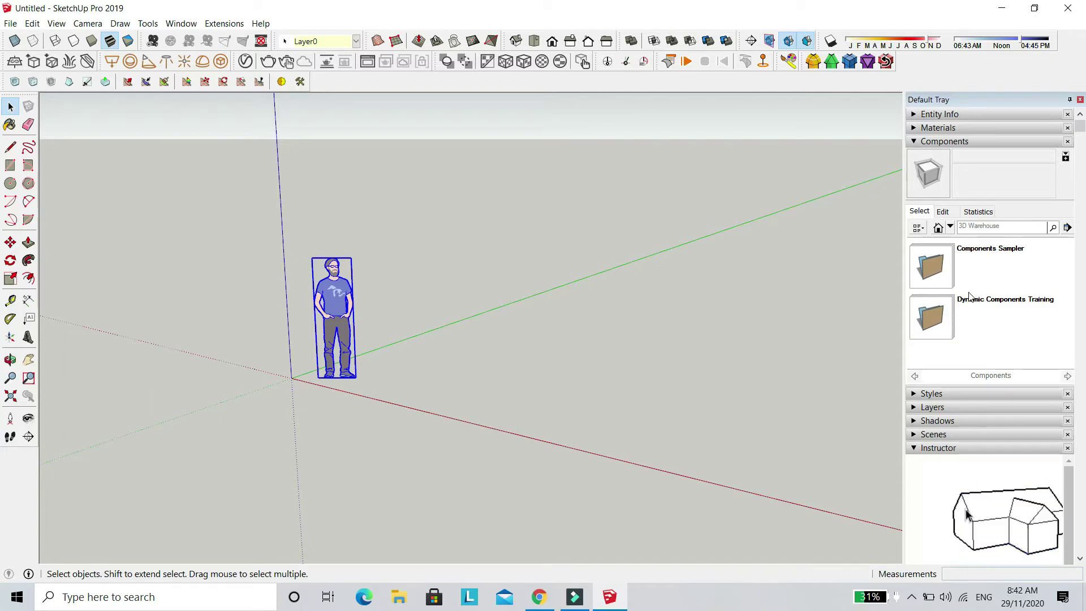
left_click(924, 142)
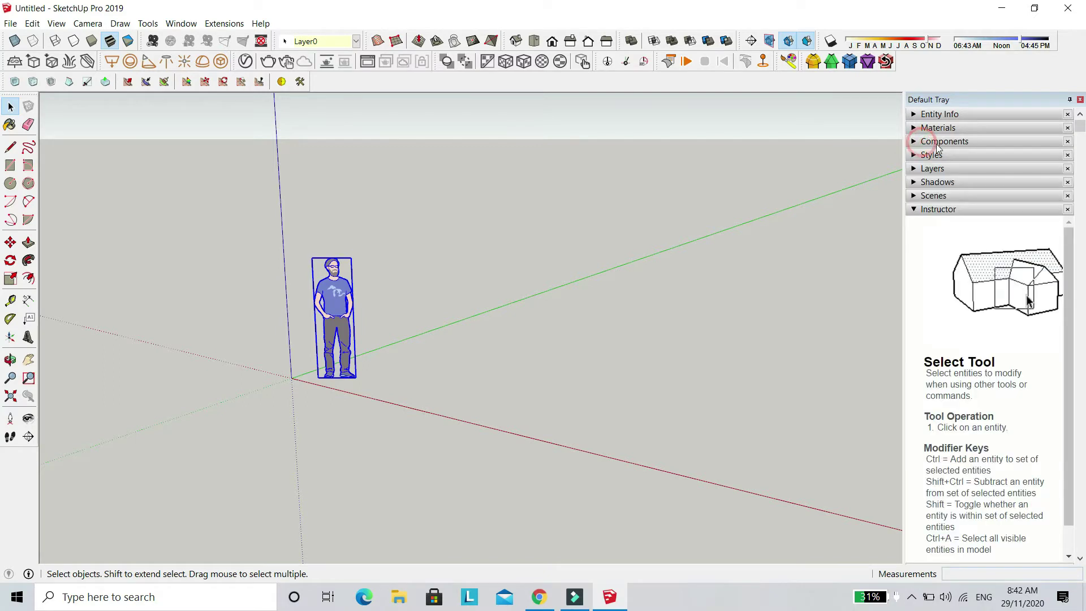
- Examine the Styles collections and the Layers list in the Default Tray, collapsing both again
left_click(942, 155)
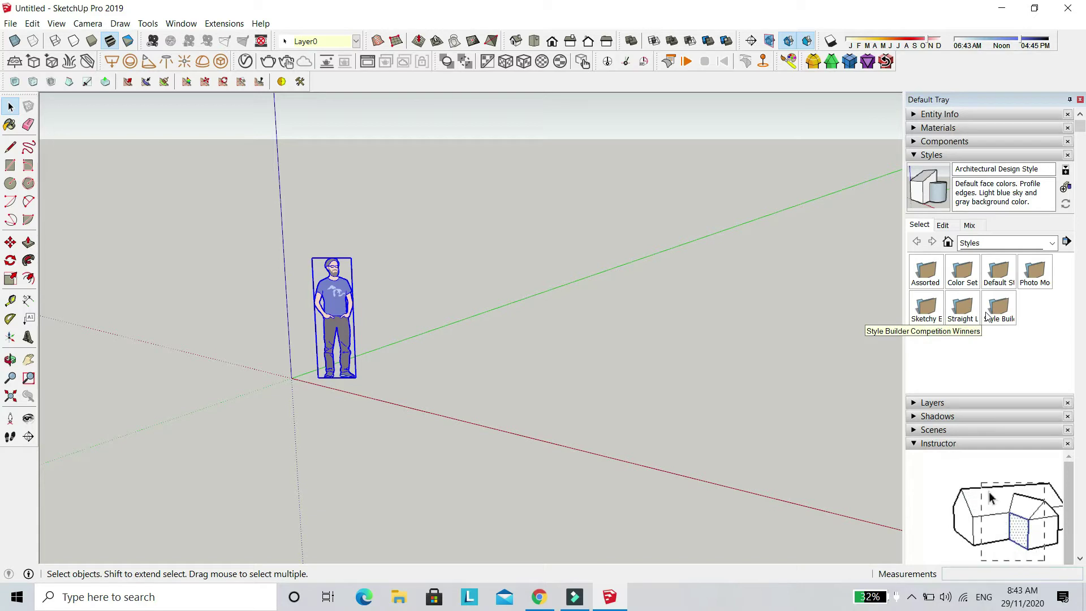
left_click(959, 156)
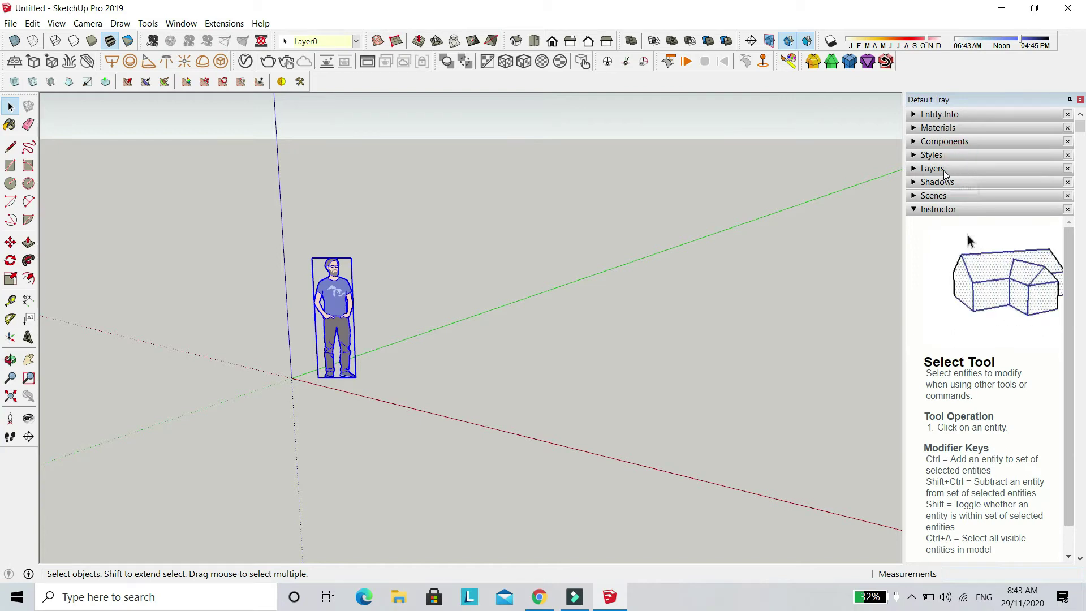
left_click(943, 171)
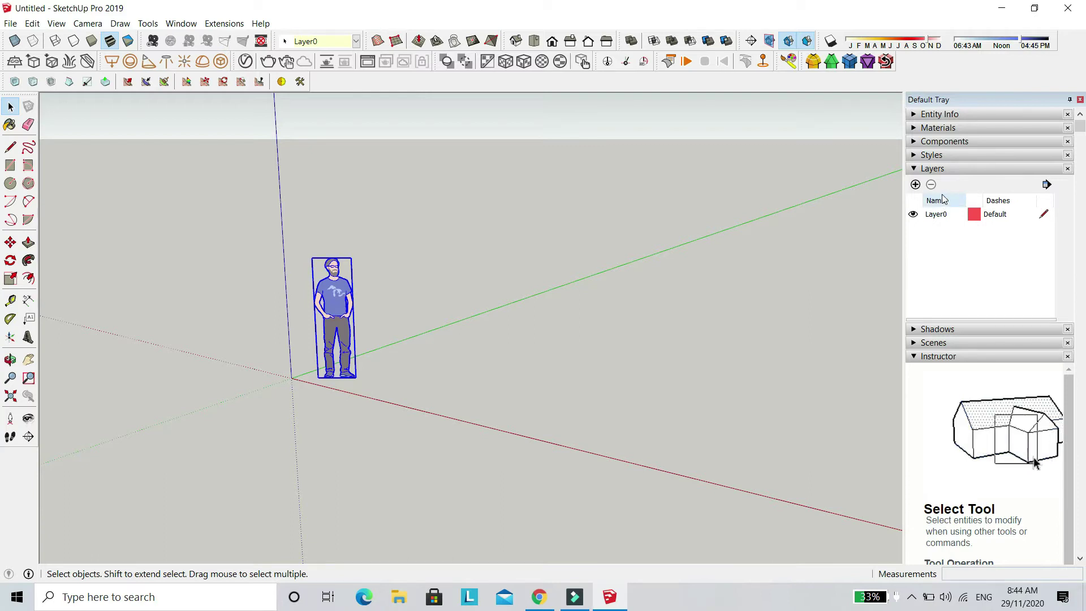
left_click(928, 170)
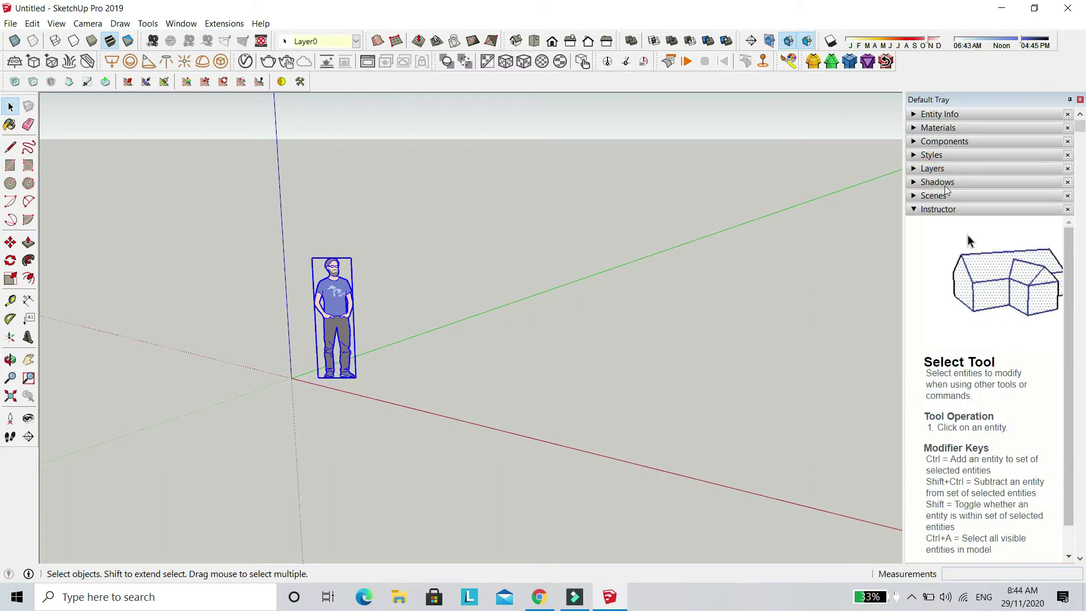
- Examine the shadow settings with their time zone list and date calendar, as well as the Scenes section, without changing anything
left_click(939, 183)
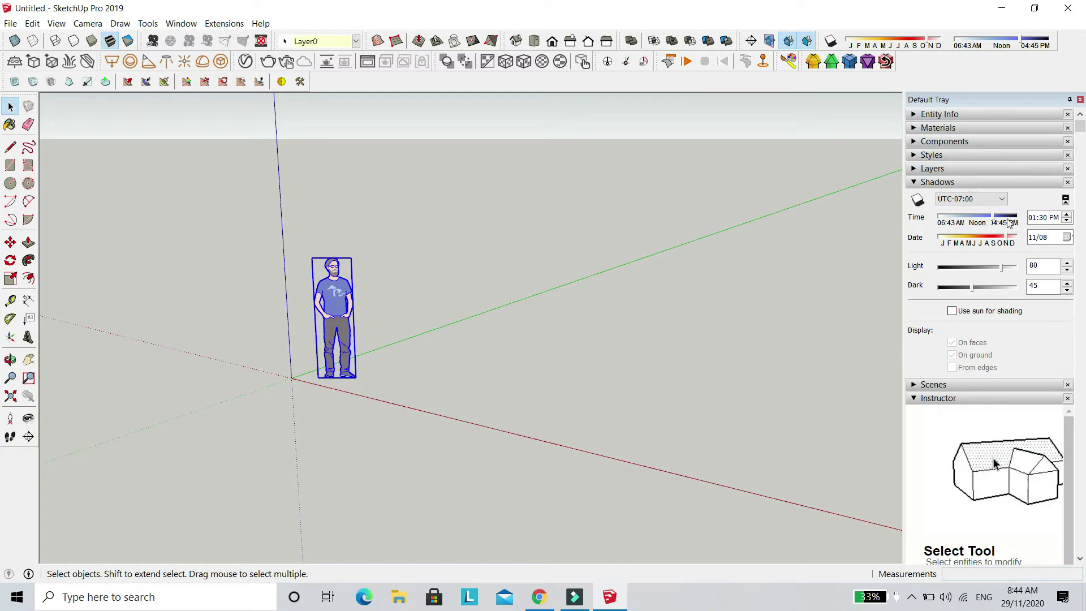
left_click(1003, 199)
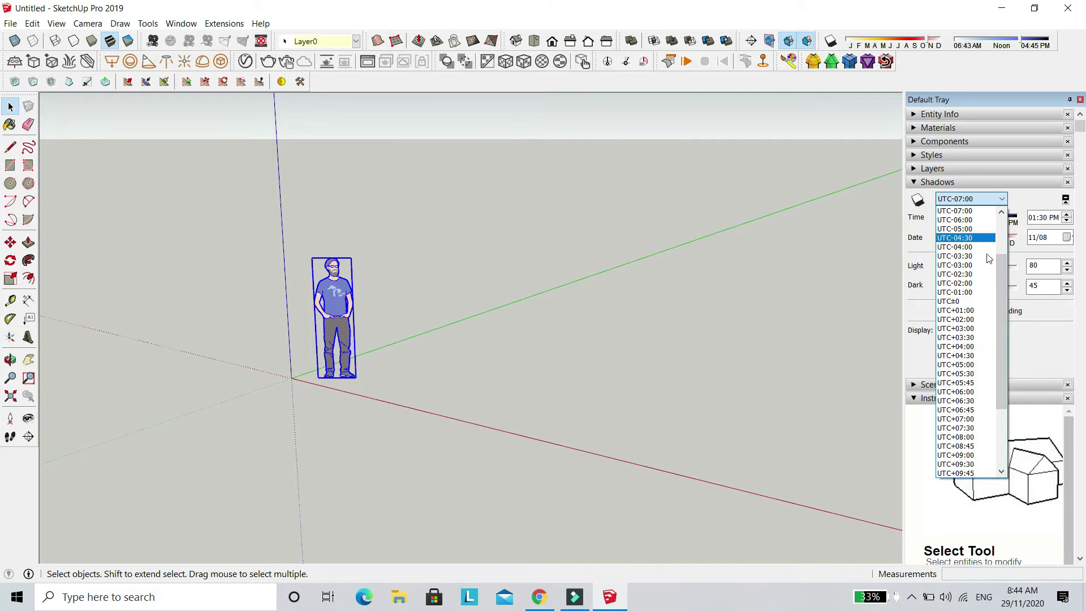
left_click(1003, 198)
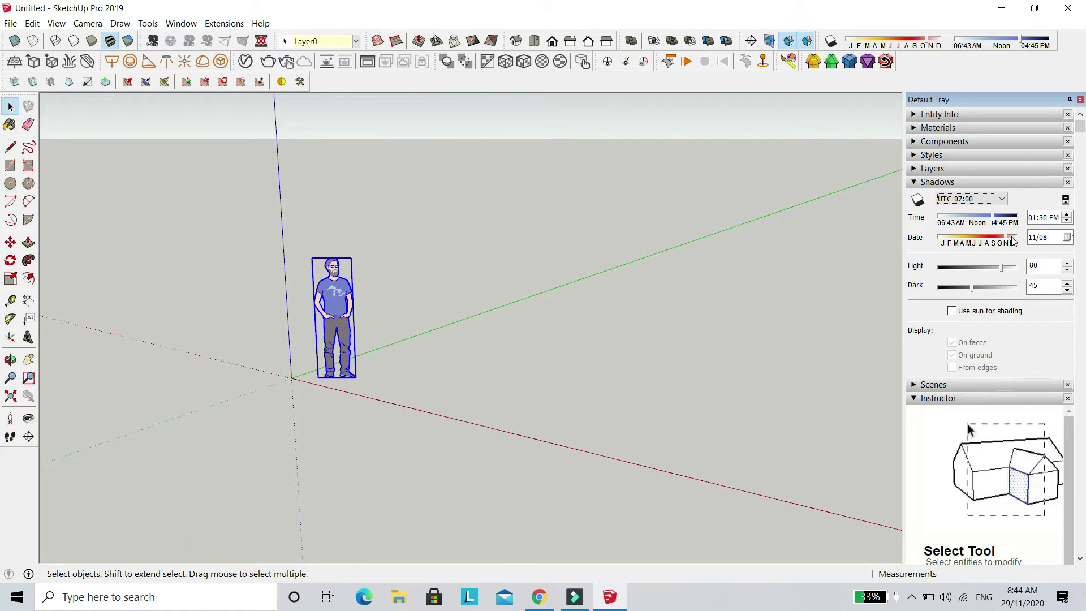
left_click(1066, 238)
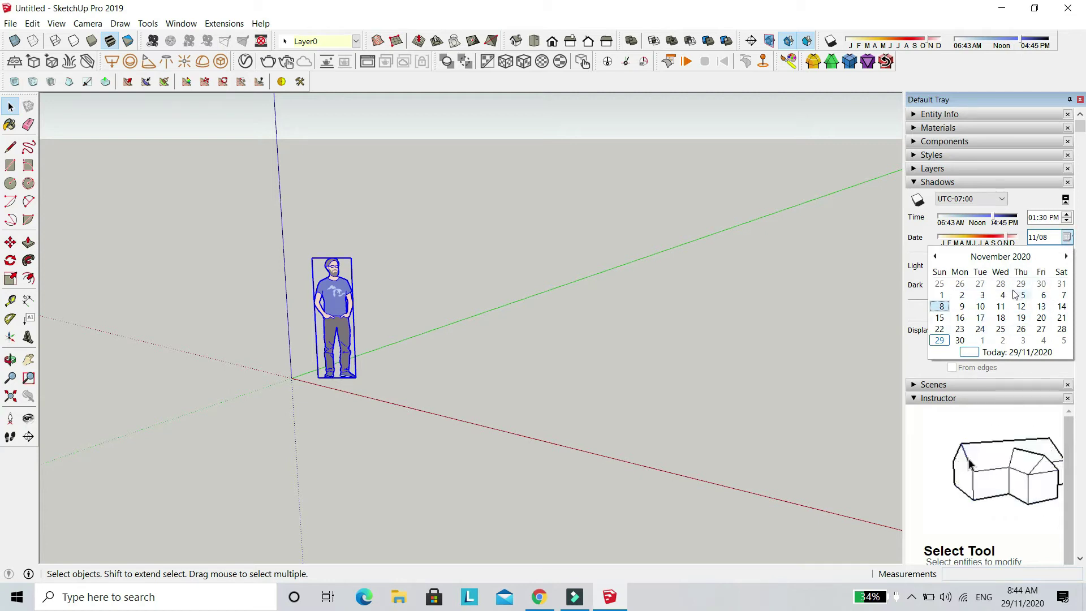
left_click(1068, 238)
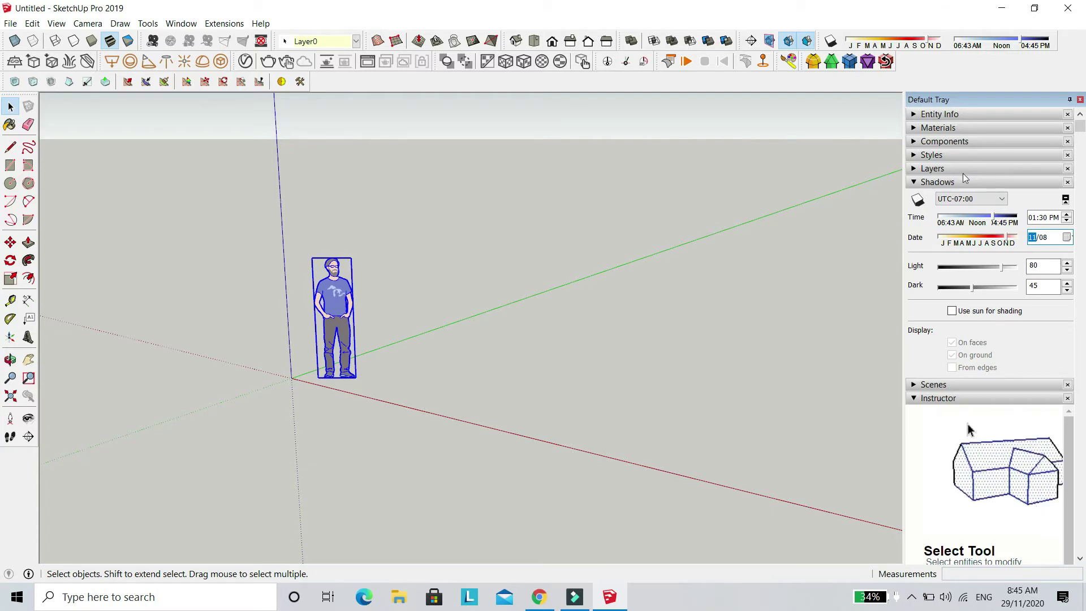
left_click(937, 182)
left_click(935, 195)
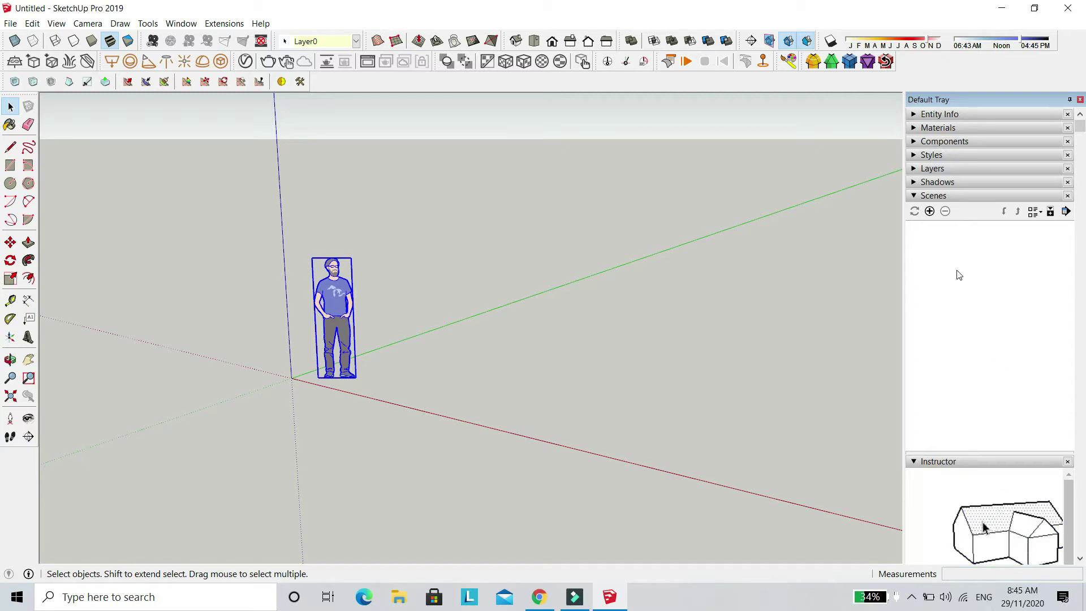
left_click(919, 198)
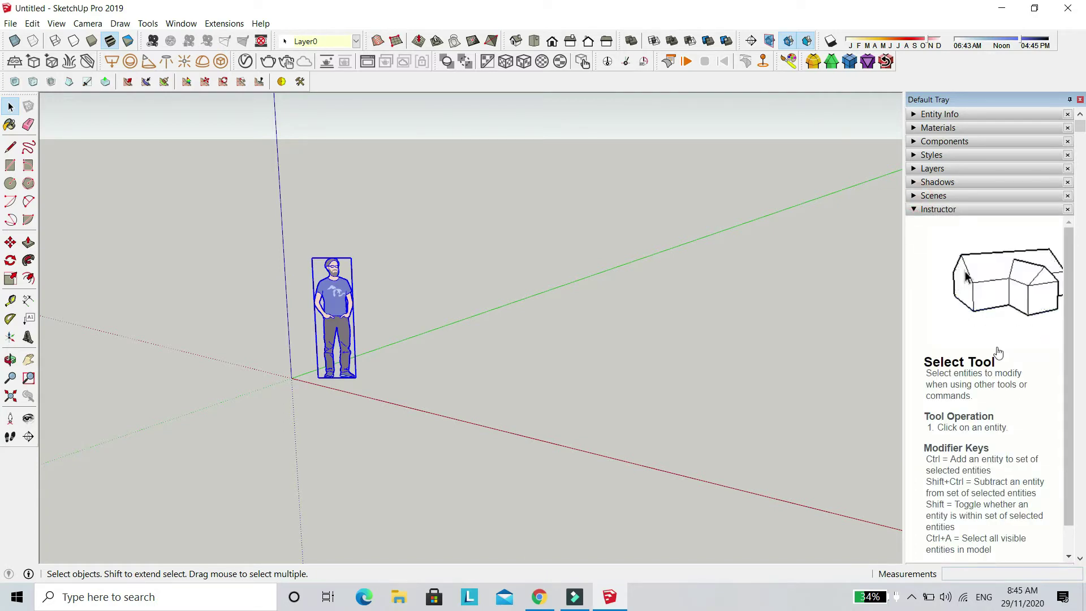
- Collapse the Instructor and Soften Edges sections and set the Default Tray to auto-hide
left_click(935, 209)
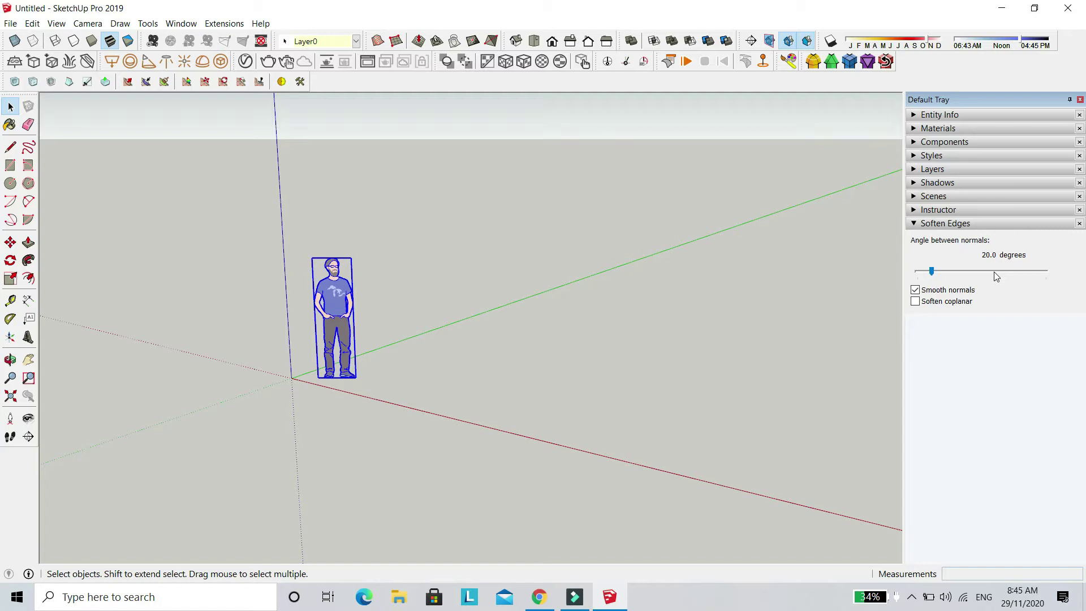
left_click(915, 225)
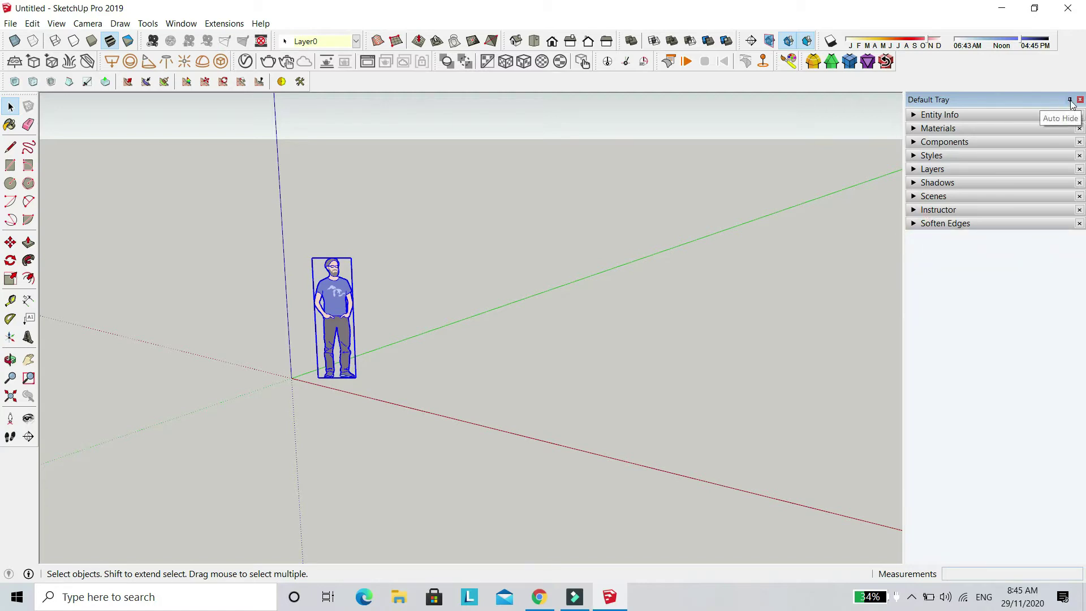
left_click(1070, 100)
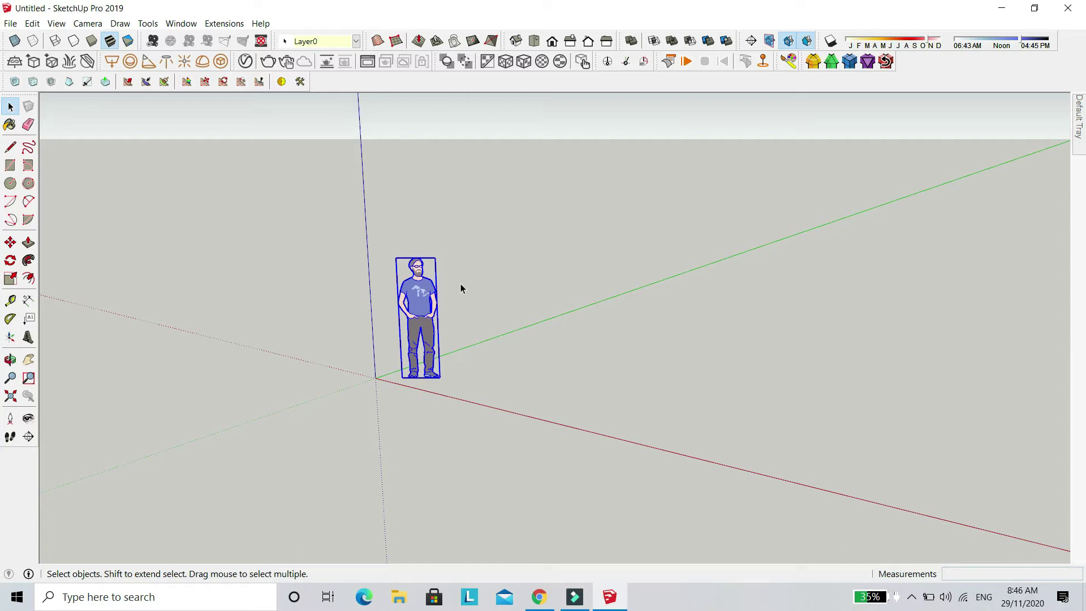
- Select the human figure with a right-to-left crossing selection, clear the selection, and reselect it with a larger crossing box
left_click_drag(462, 228, 343, 436)
left_click(799, 140)
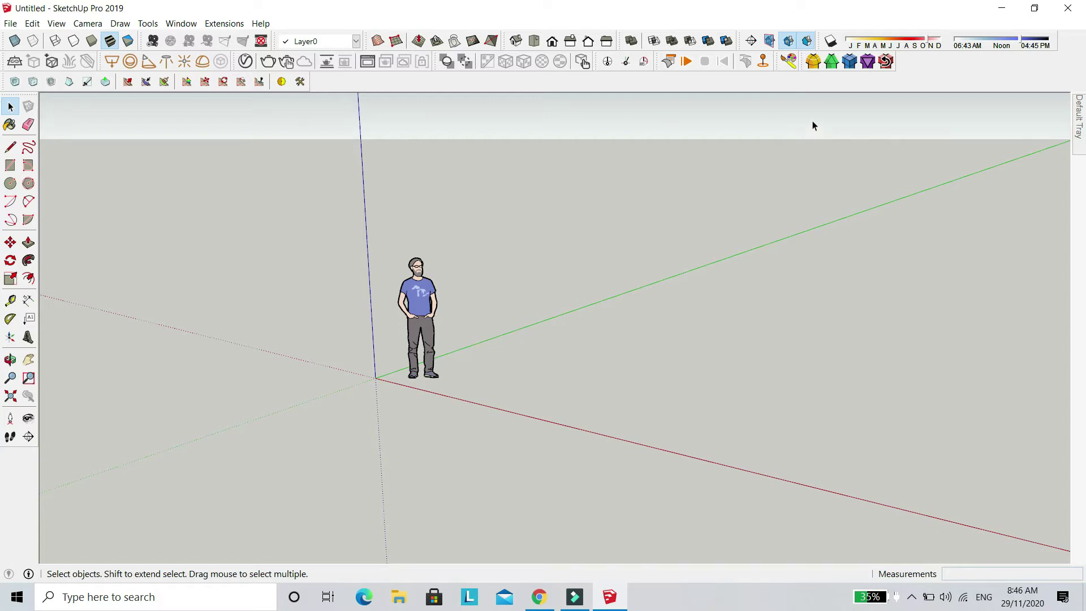
left_click_drag(812, 121, 279, 463)
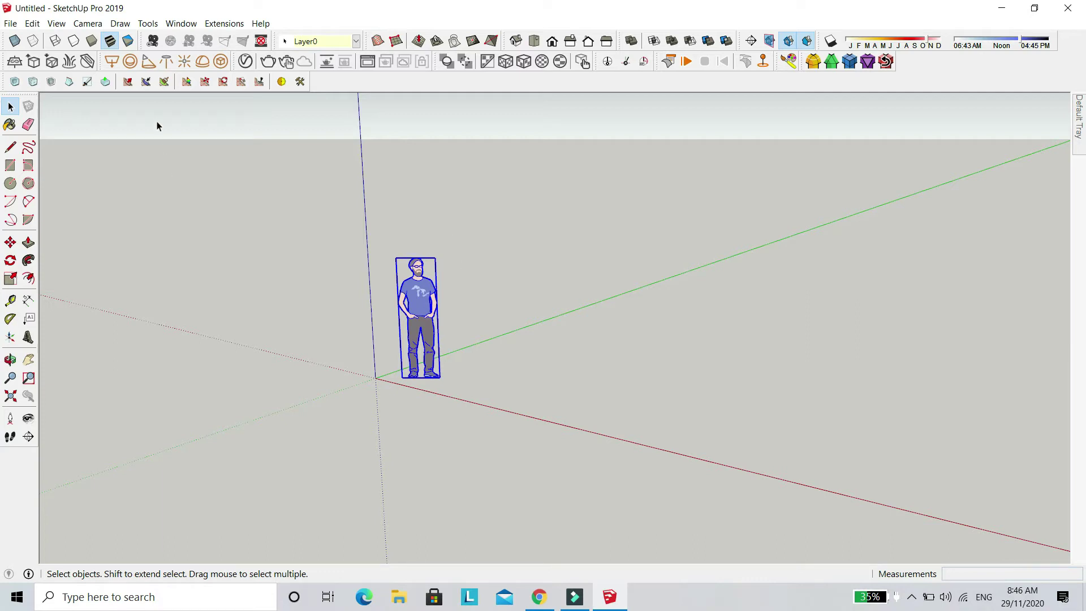
- Select the human figure with a left-to-right window selection that encloses it completely
left_click_drag(151, 117, 497, 504)
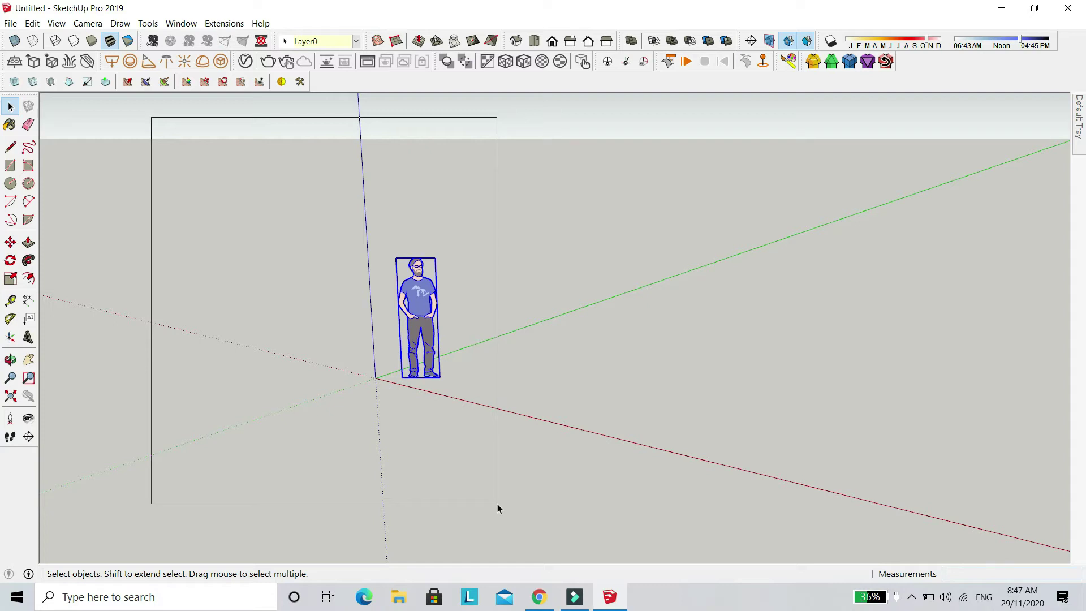
left_click_drag(498, 504, 497, 504)
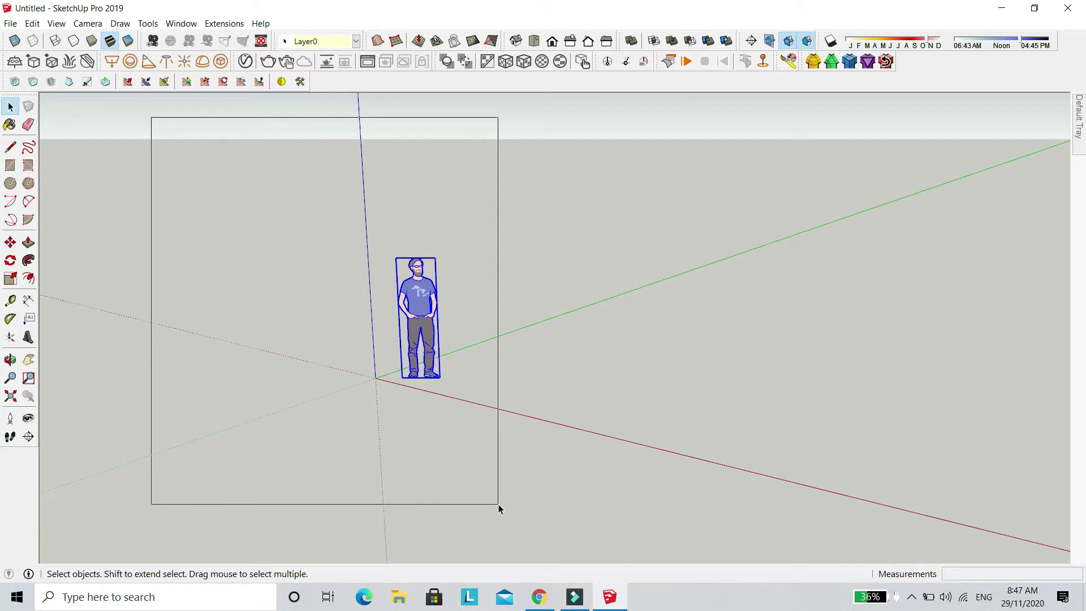
left_click_drag(498, 504, 499, 504)
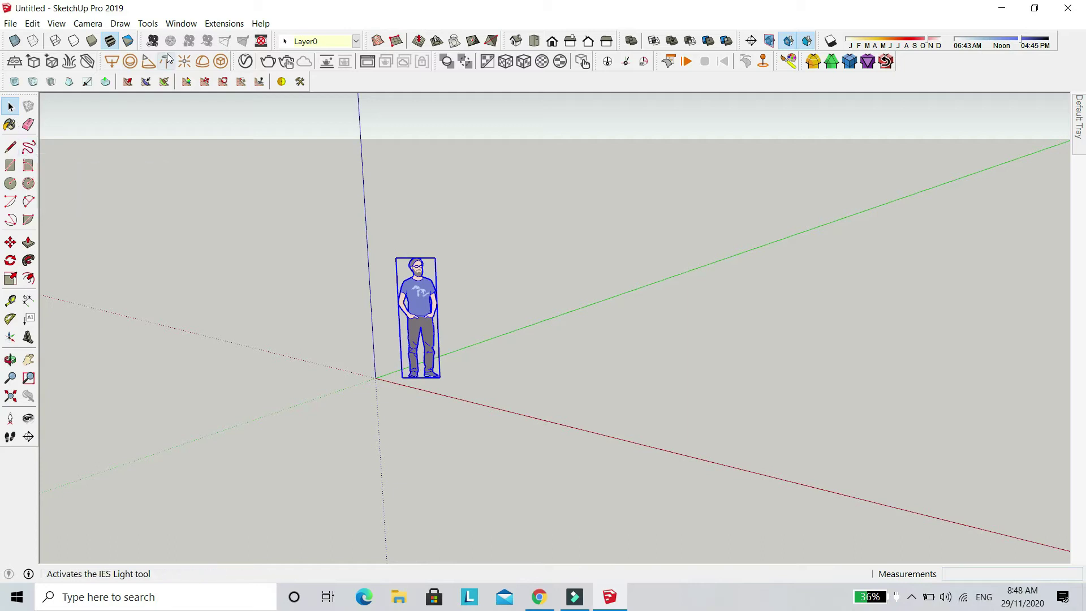
- Open the SketchUp preferences and review the categories from Accessibility through Shortcuts
left_click(185, 26)
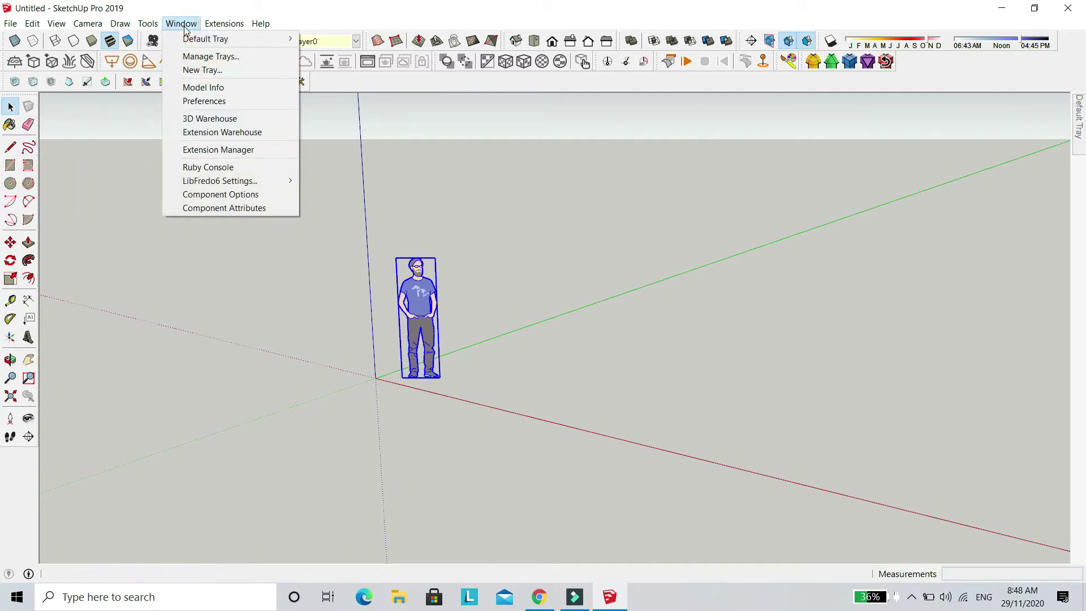
left_click(210, 100)
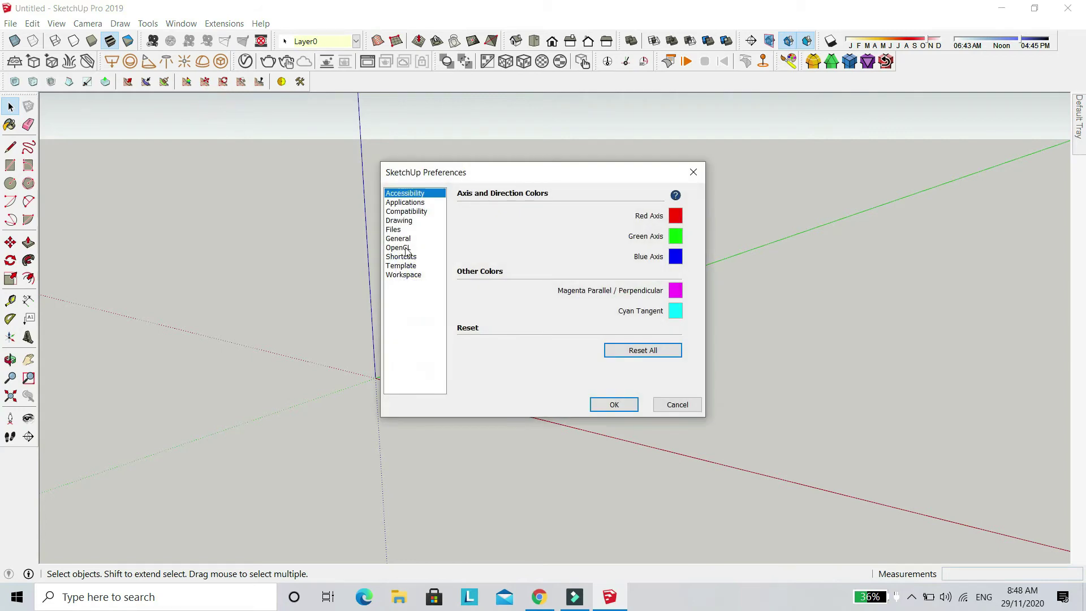
left_click(421, 203)
left_click(415, 212)
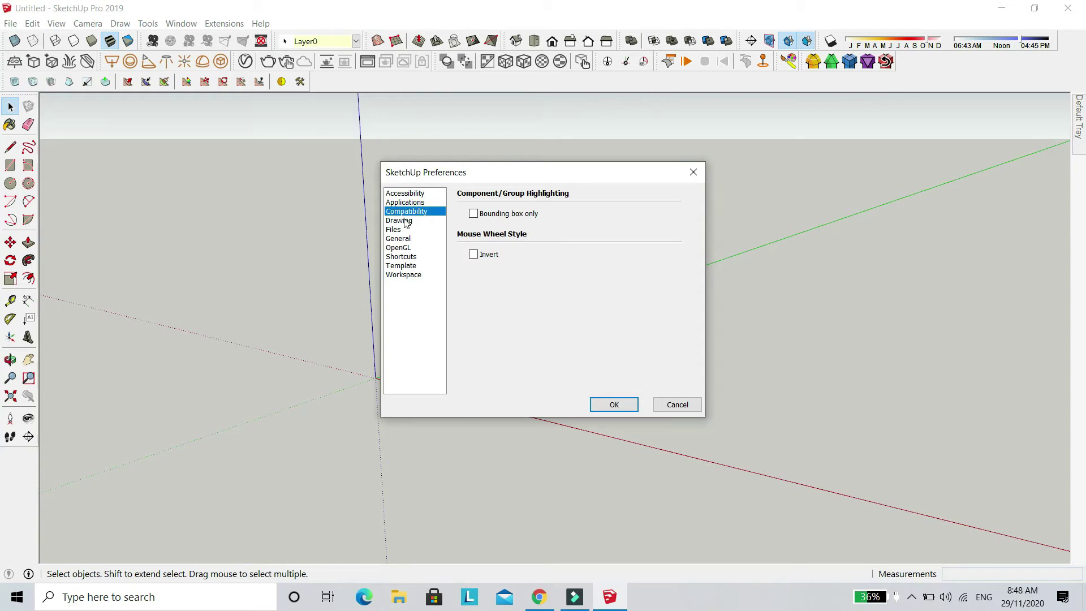
left_click(401, 221)
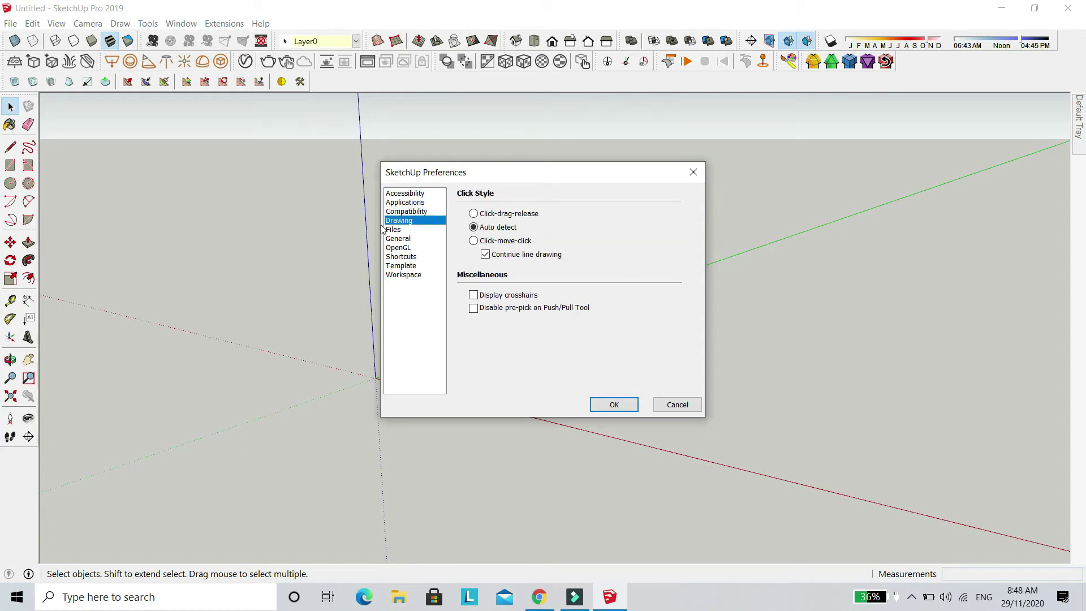
left_click(394, 230)
left_click(406, 240)
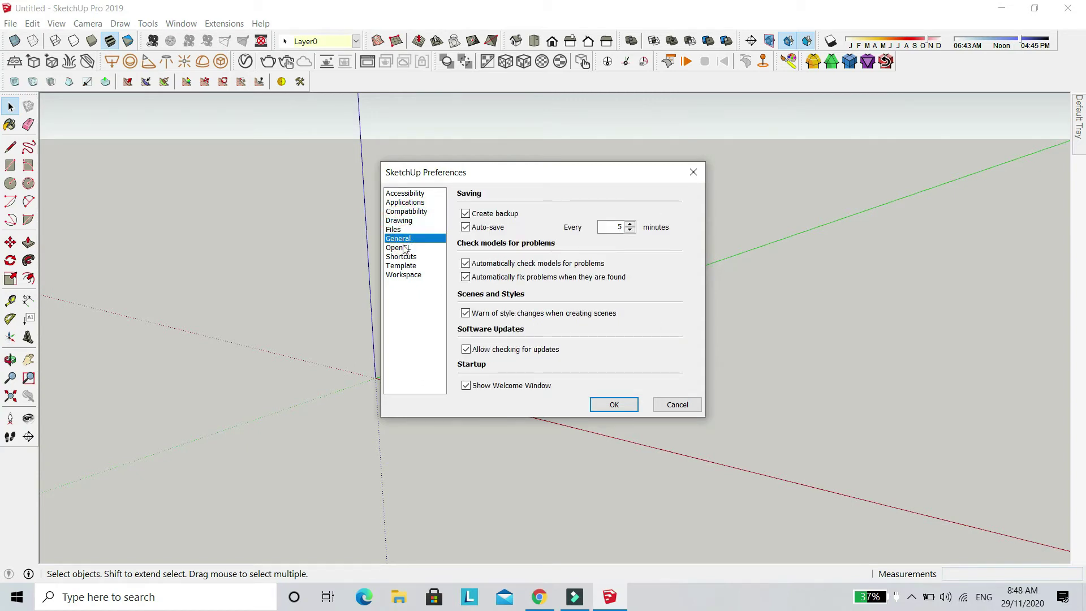
left_click(402, 249)
left_click(406, 258)
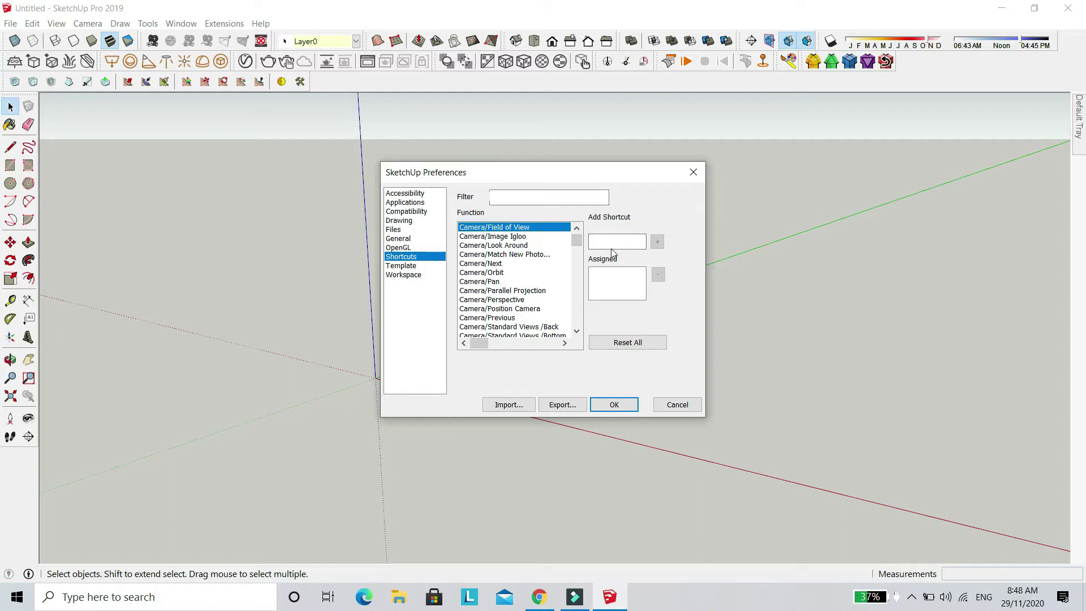
- Filter the shortcut functions by "line" and check which shortcut is assigned to Draw/Lines/Line
left_click(537, 197)
type("k")
key("BackSpace")
type("line")
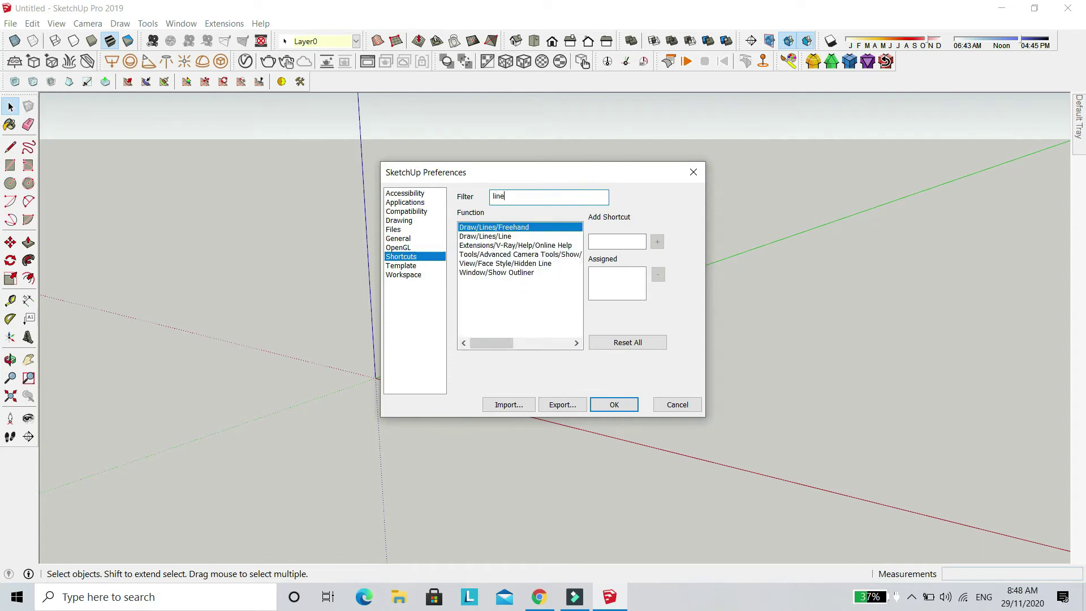
left_click(503, 237)
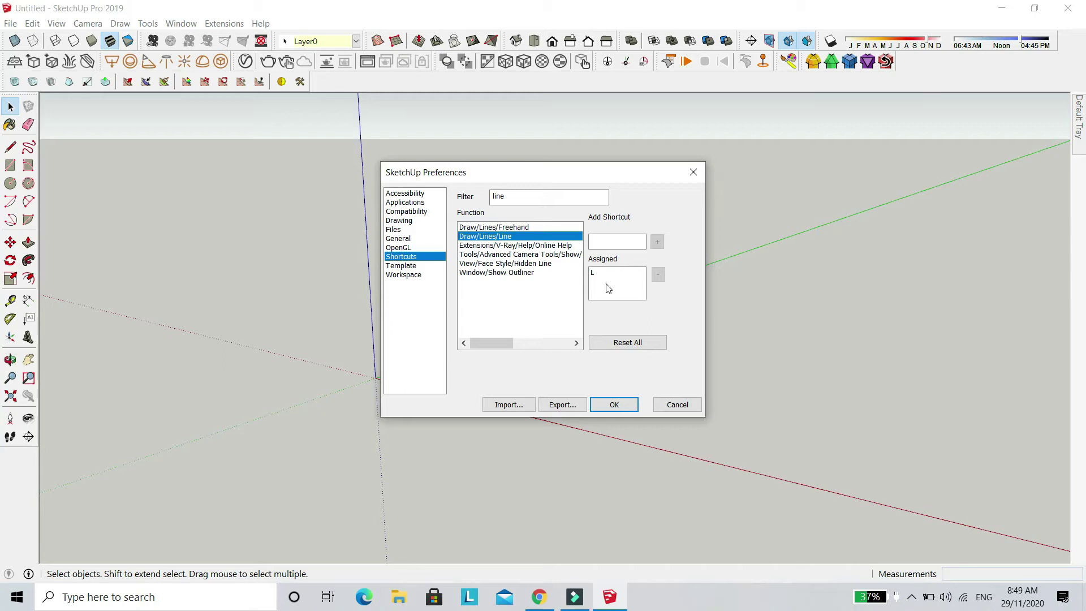
- Try entering L as a new shortcut for Draw/Lines/Line, clear the entry, and cancel the preferences
left_click(598, 242)
key("l")
key("BackSpace")
key("Delete")
key("Delete")
key("BackSpace")
left_click(684, 405)
- Select the human figure with a right-to-left crossing window, remove it with the Eraser, and undo the erasure
left_click_drag(459, 267, 357, 426)
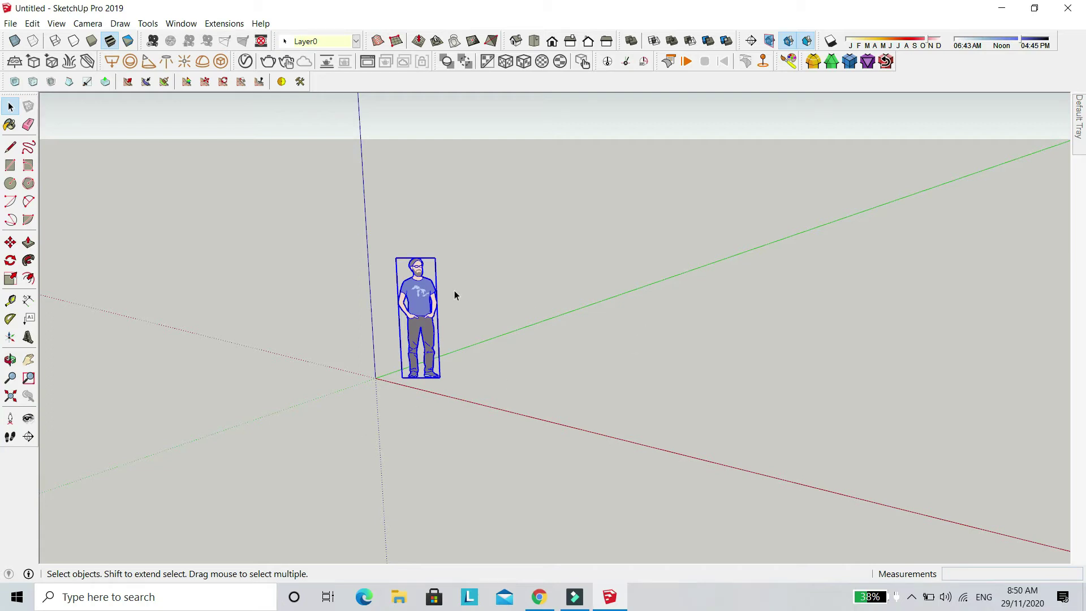
key("e")
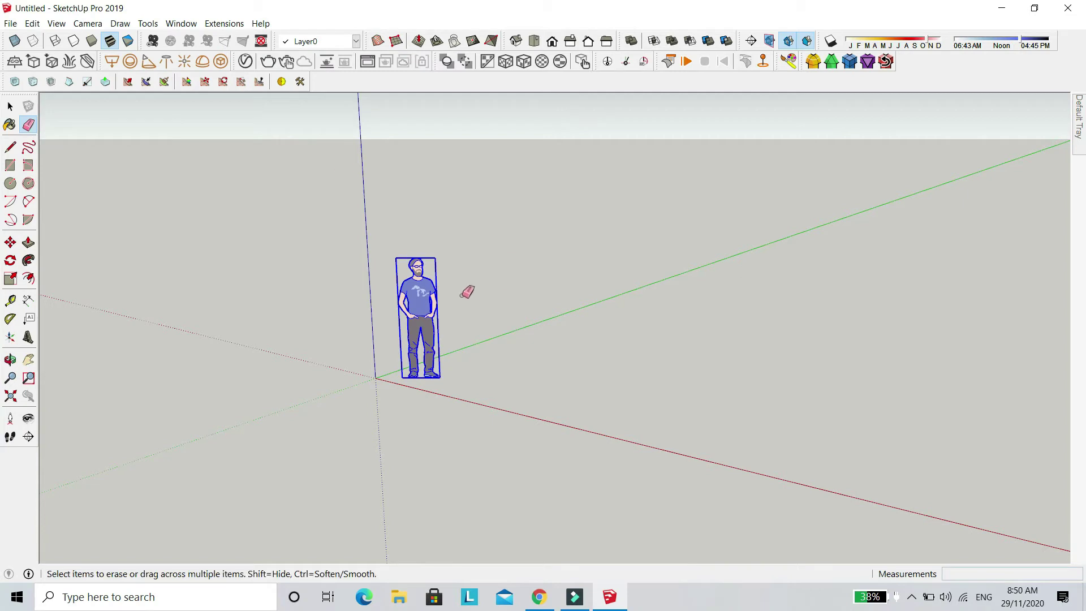
left_click(435, 286)
key("space")
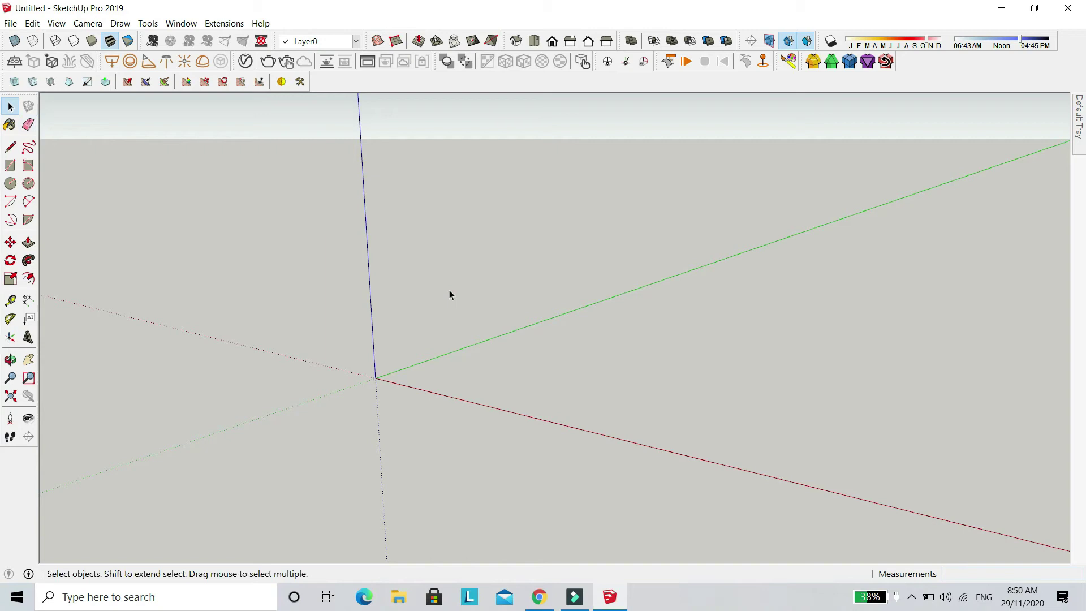
key("ctrl+z")
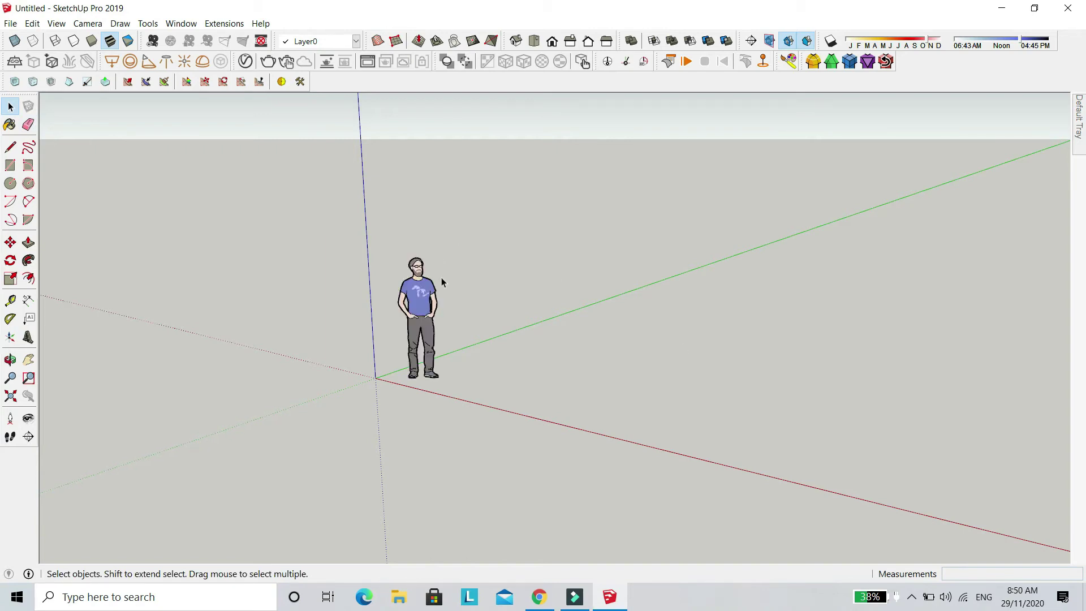
- Select the human figure and delete it from the model
left_click(411, 336)
key("Delete")
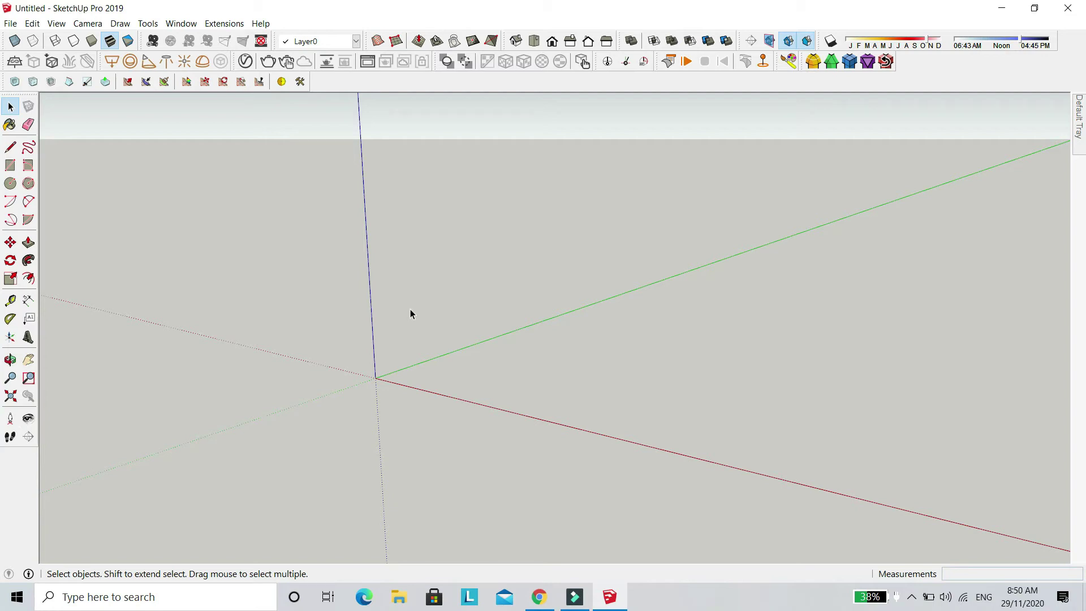
left_click(10, 23)
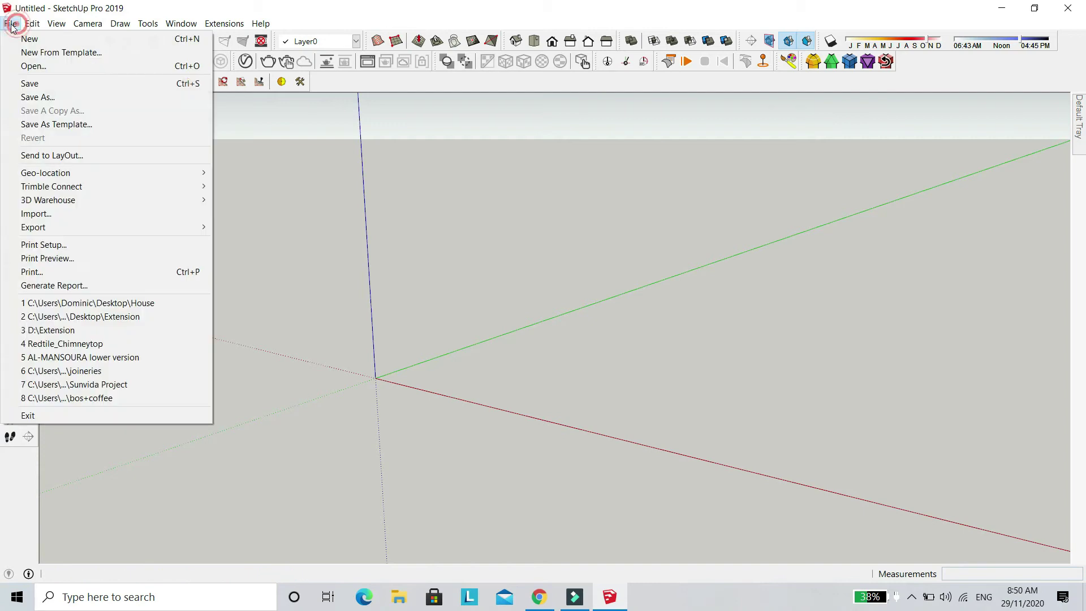
left_click(496, 266)
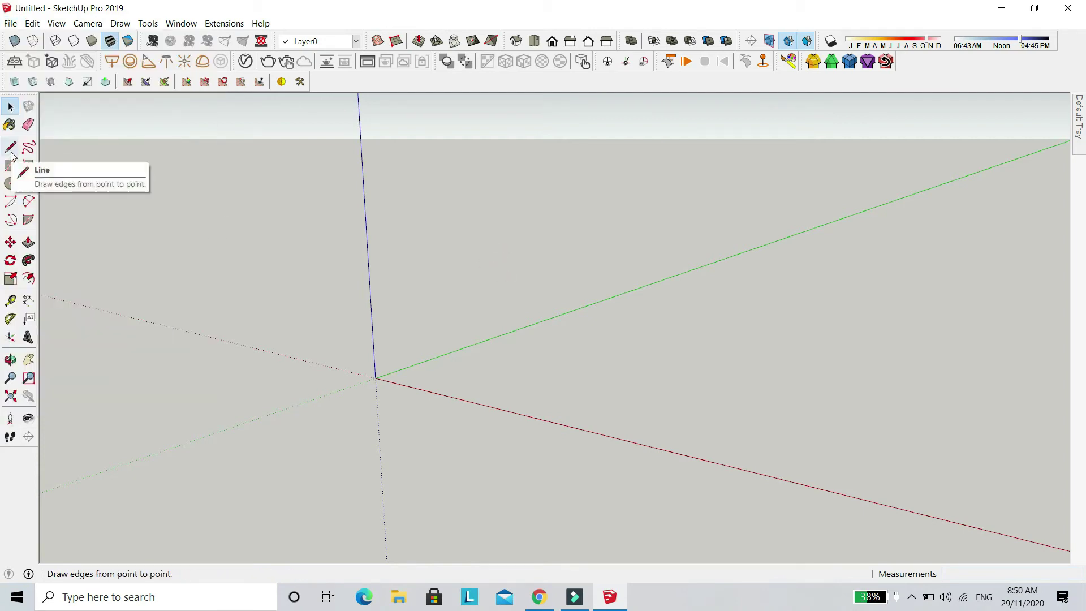
key("l")
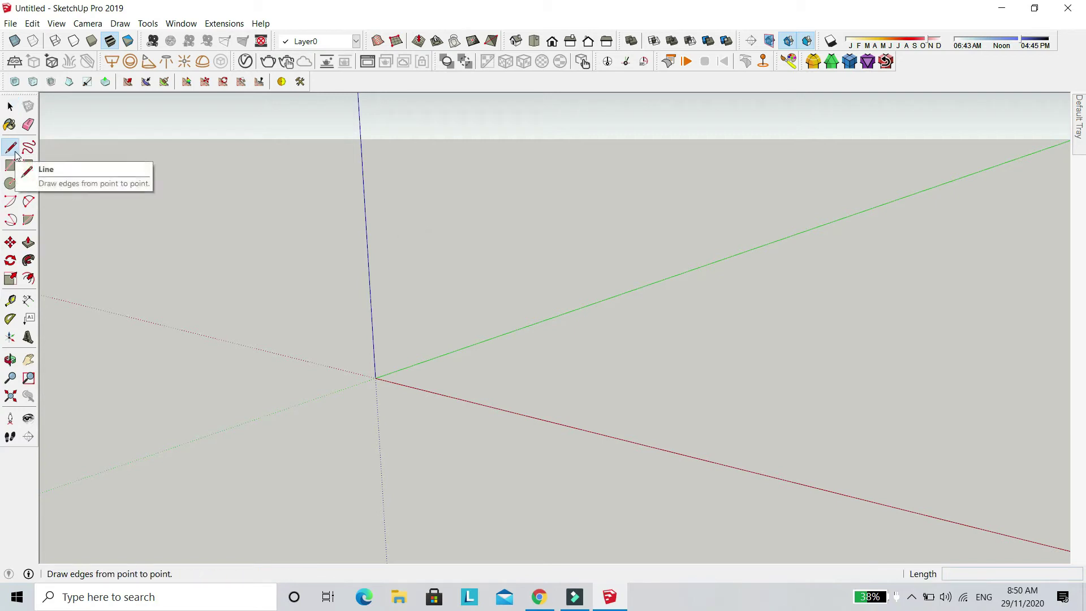
middle_click_drag(379, 341, 512, 413)
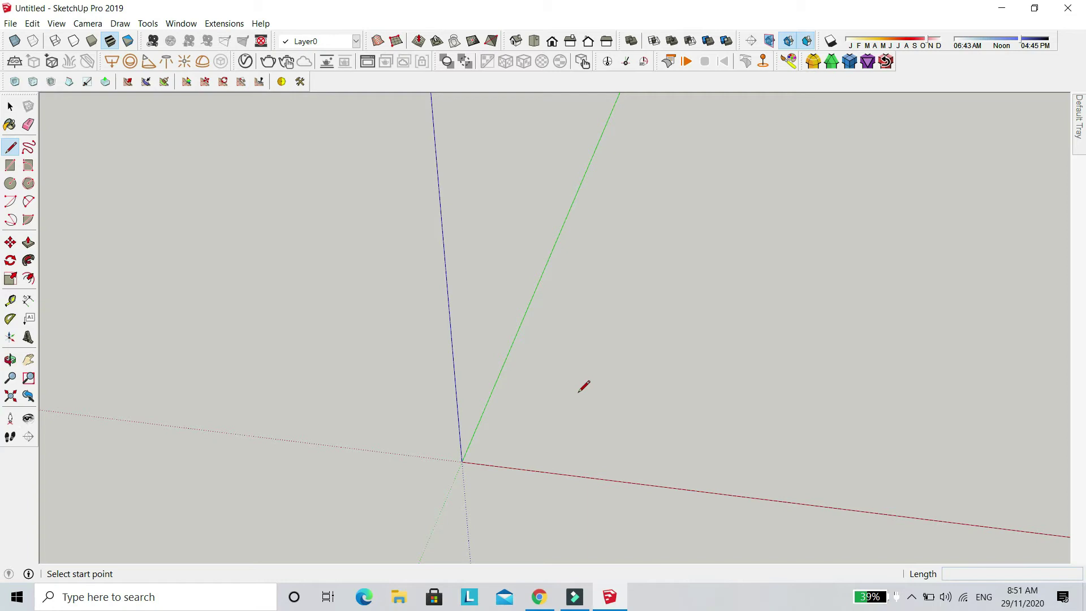
key("space")
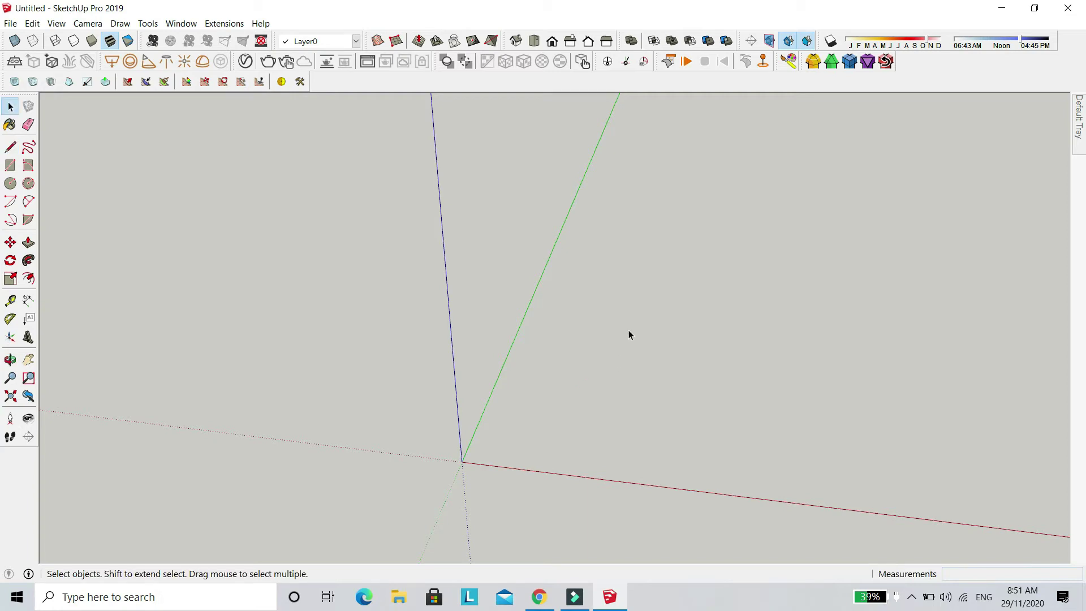
- Inspect the empty workspace around the origin by orbiting, zooming in and out, and panning
left_click_drag(660, 326, 425, 496)
middle_click_drag(606, 301, 500, 321)
scroll(501, 319, "down", 5)
scroll(501, 321, "up", 8)
scroll(500, 321, "down", 7)
scroll(501, 296, "up", 2)
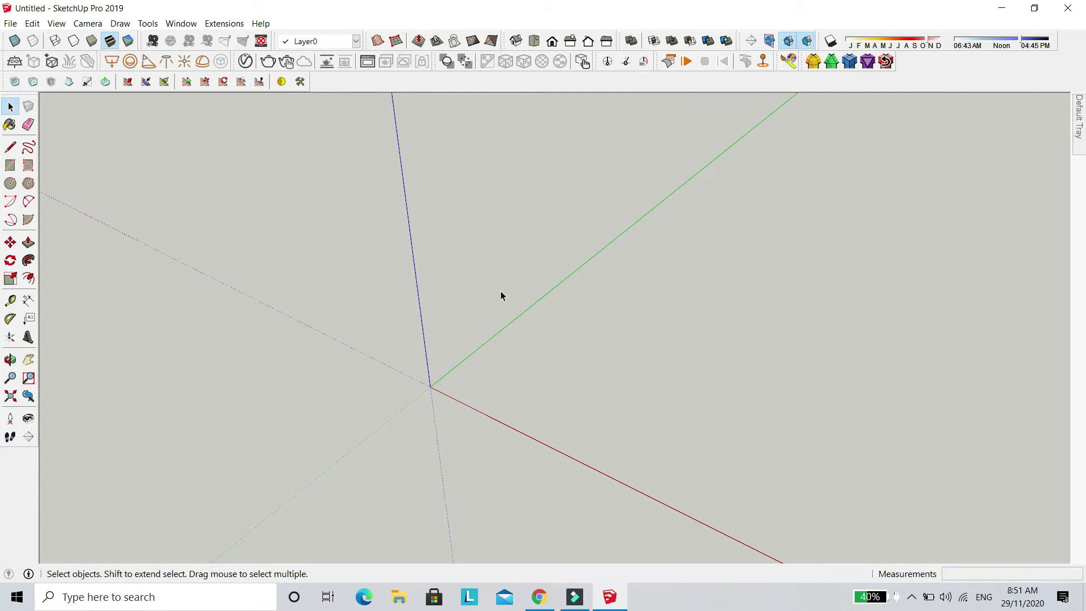
middle_click_drag(503, 284, 362, 423)
middle_click_drag(359, 508, 384, 493, "shift")
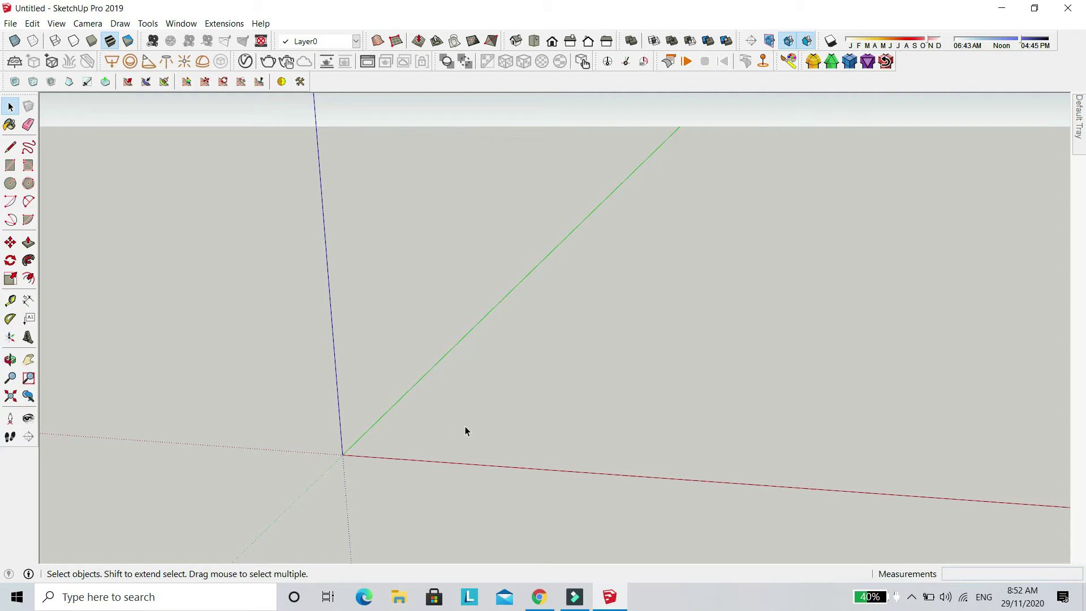
- Try the dedicated Pan and Orbit tools on the view of the axes and return to the Select tool
key("h")
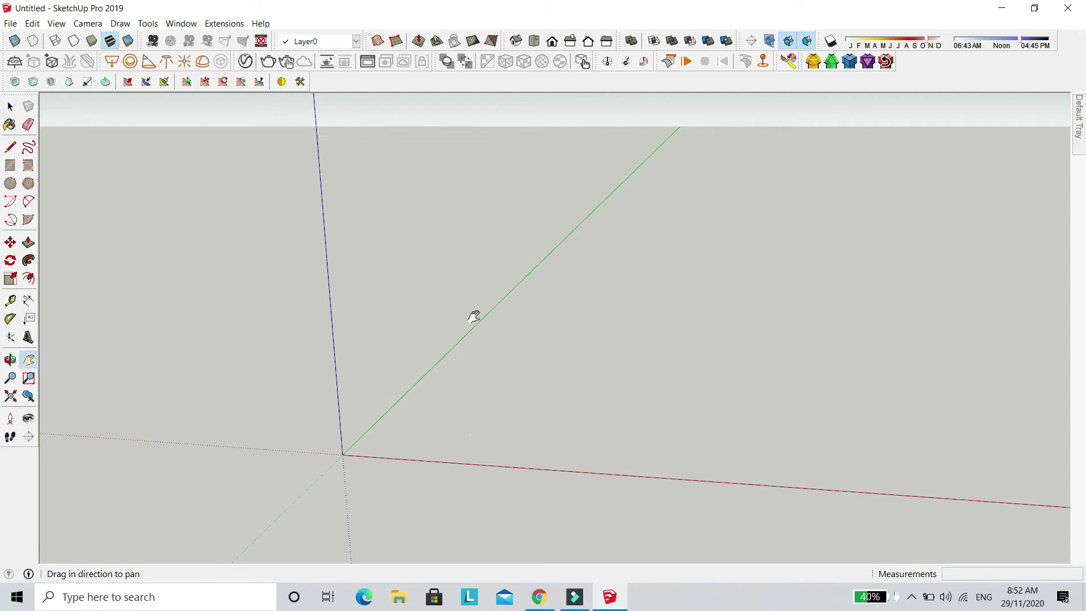
left_click_drag(539, 315, 463, 364)
key("o")
mouse_move(540, 404)
left_mouse_down()
mouse_move(469, 416)
mouse_move(272, 304)
mouse_move(415, 449)
mouse_move(616, 436)
mouse_move(607, 386)
mouse_move(511, 434)
mouse_move(567, 405)
mouse_move(545, 417)
left_mouse_up()
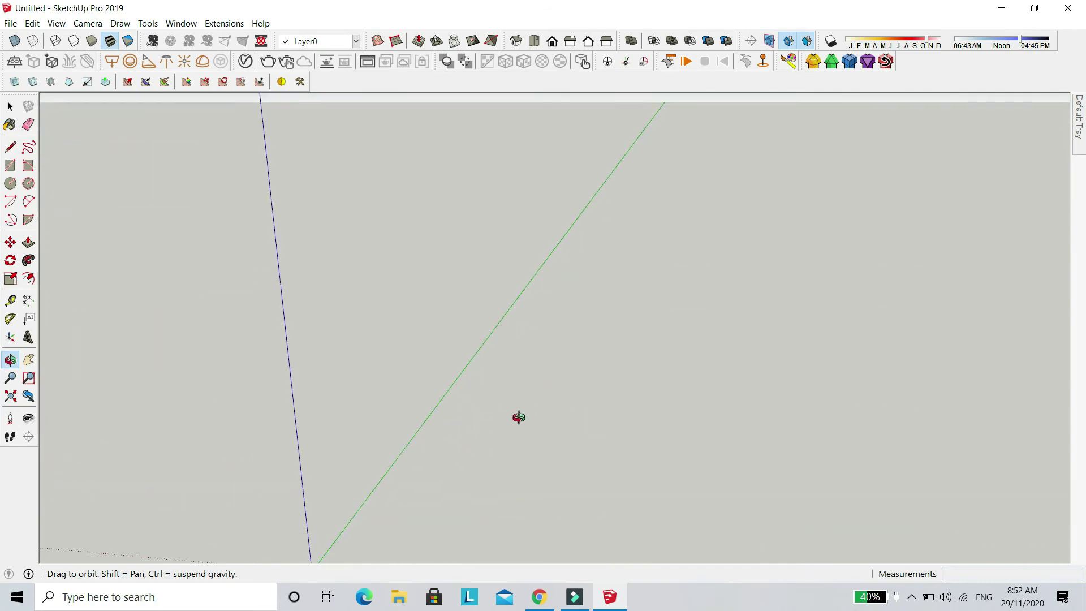
key("space")
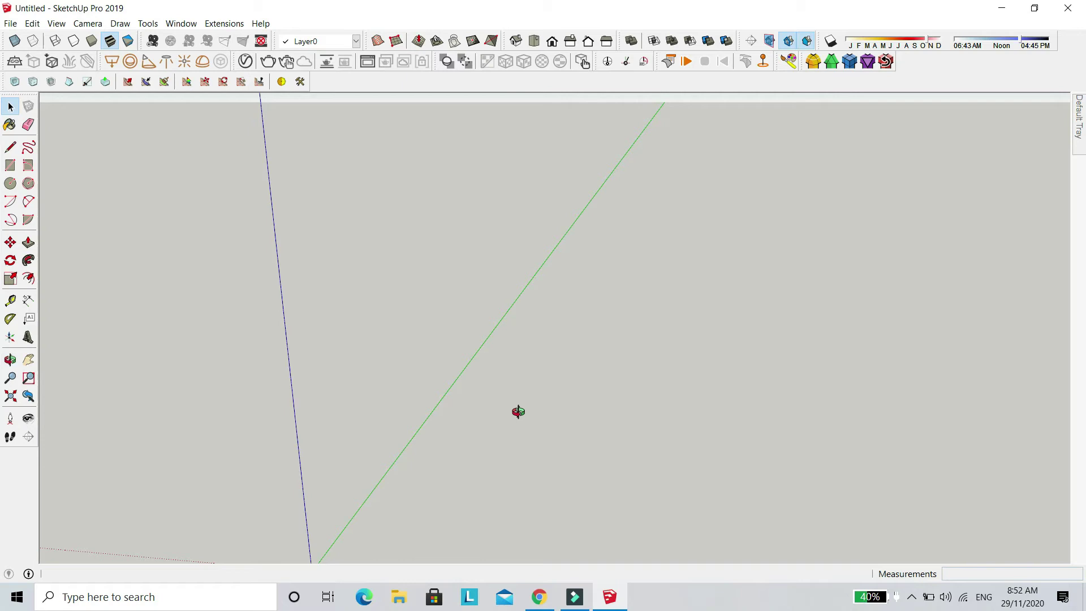
mouse_move(518, 412)
middle_mouse_down()
mouse_move(434, 400)
mouse_move(430, 509)
mouse_move(410, 499)
middle_mouse_up()
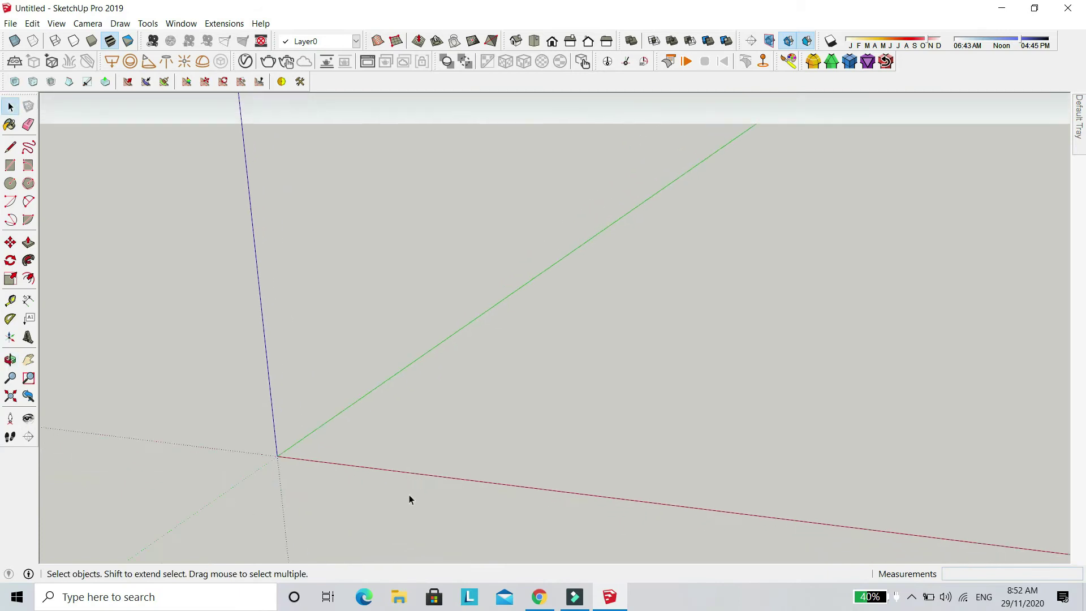
- Draw a freehand line from the origin along the red axis and end the line chain
left_click(11, 150)
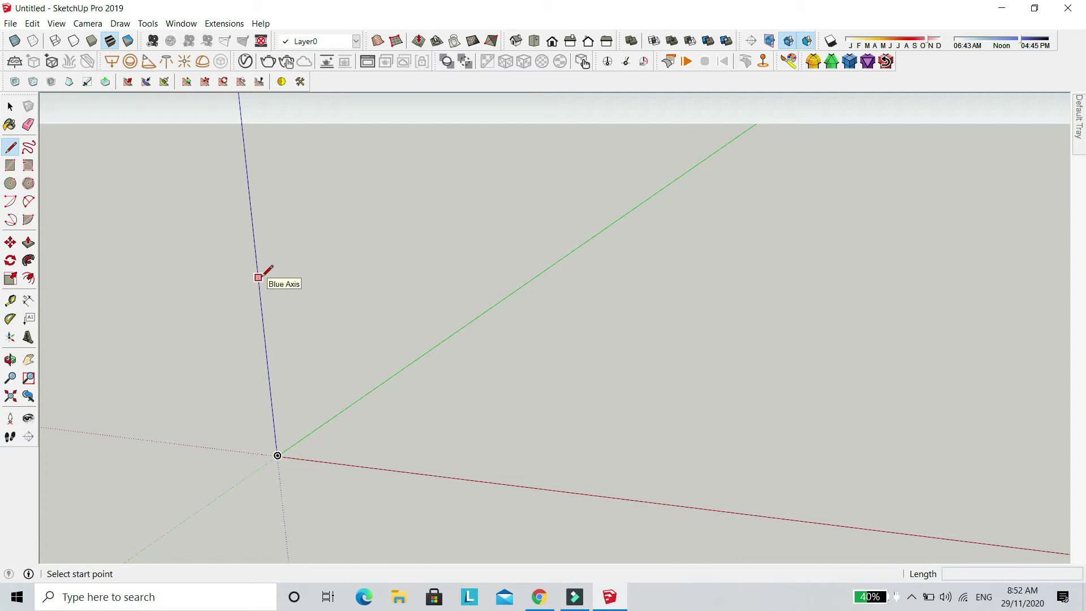
mouse_move(349, 391)
middle_mouse_down()
mouse_move(327, 426)
mouse_move(364, 442)
mouse_move(388, 379)
mouse_move(403, 527)
mouse_move(409, 500)
mouse_move(369, 463)
middle_mouse_up()
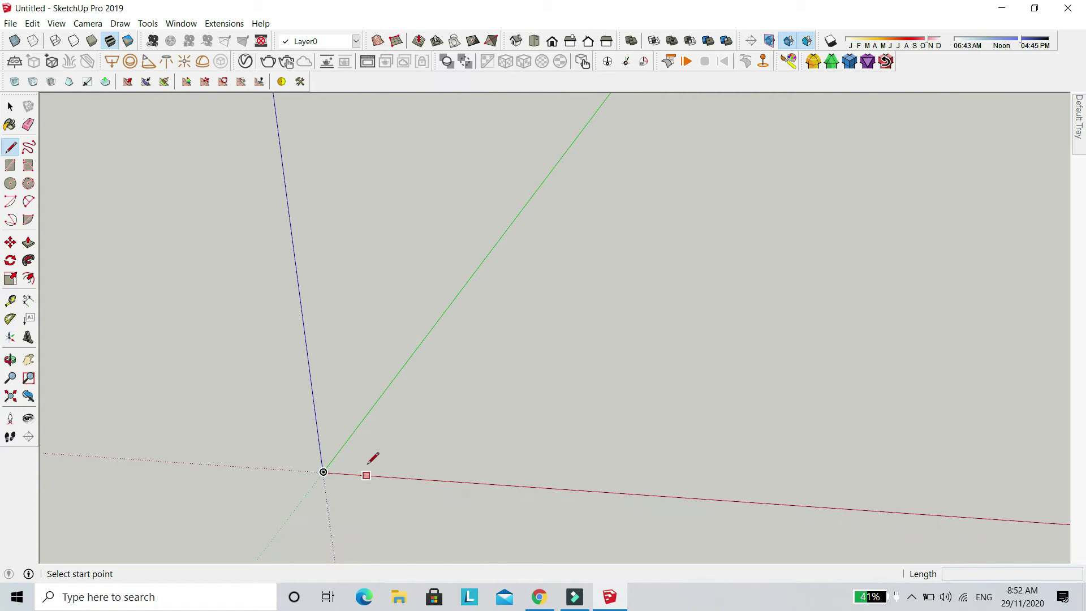
left_click(323, 472)
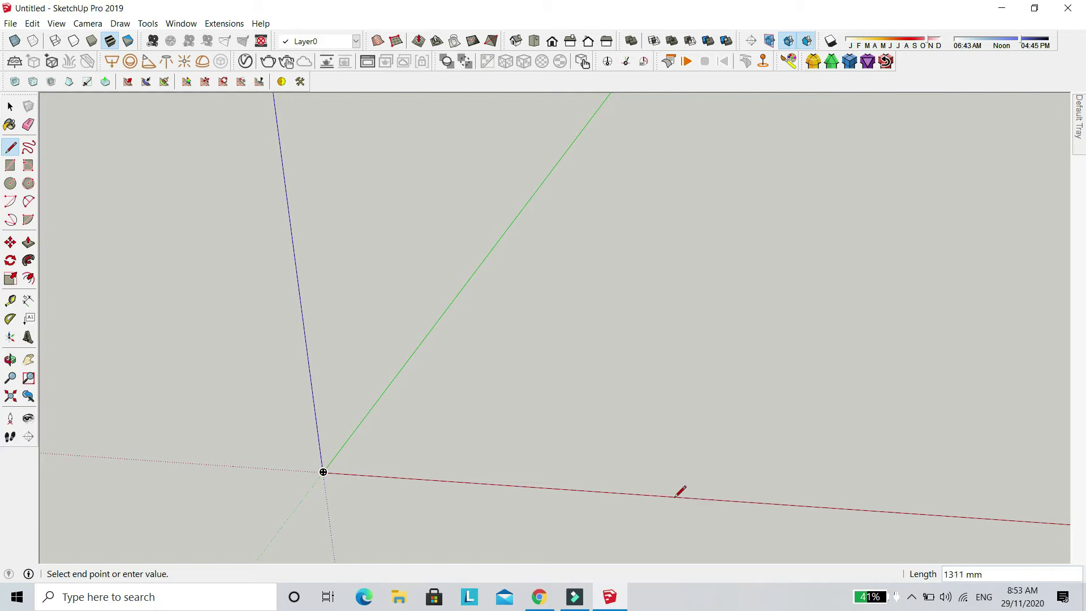
left_click(527, 486)
scroll(485, 505, "up", 4)
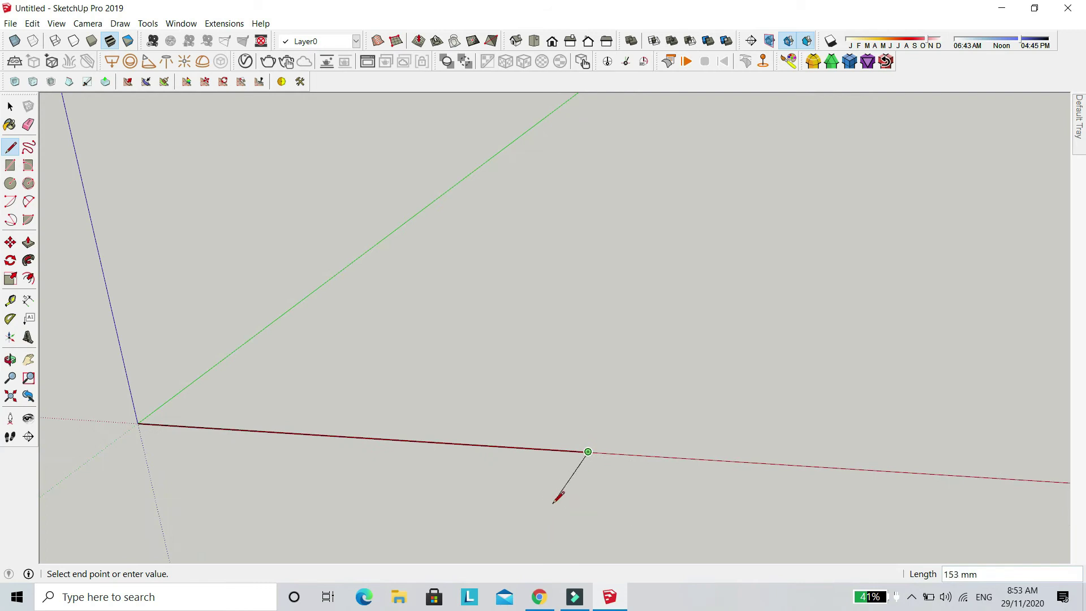
key("Escape")
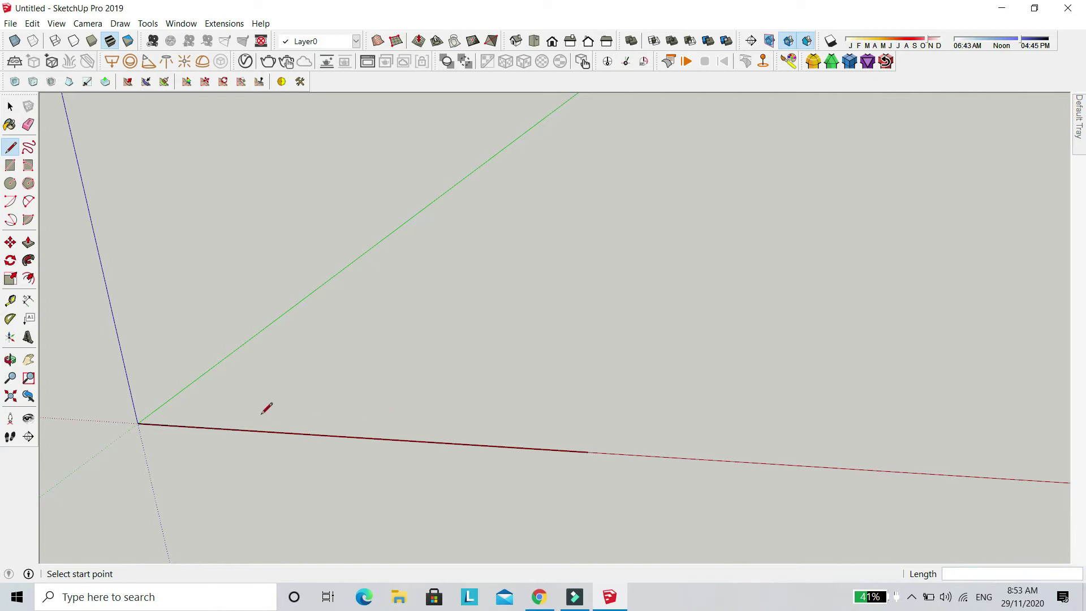
- Draw a 1000 mm line from the origin along the green axis, continued by a 1000 mm line parallel to the red axis
left_click(138, 422)
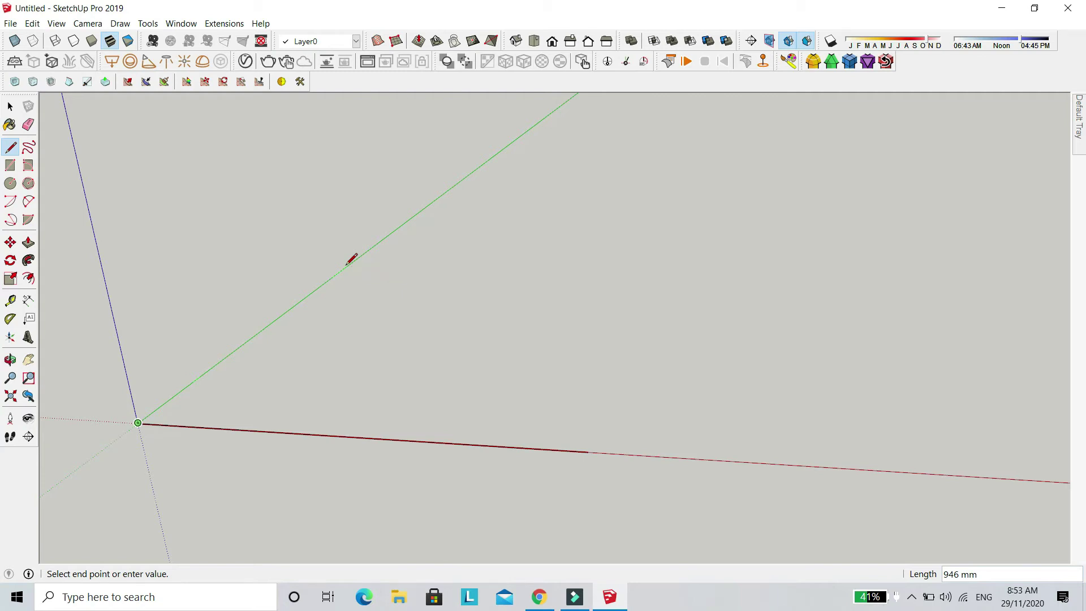
type("1000")
key("Return")
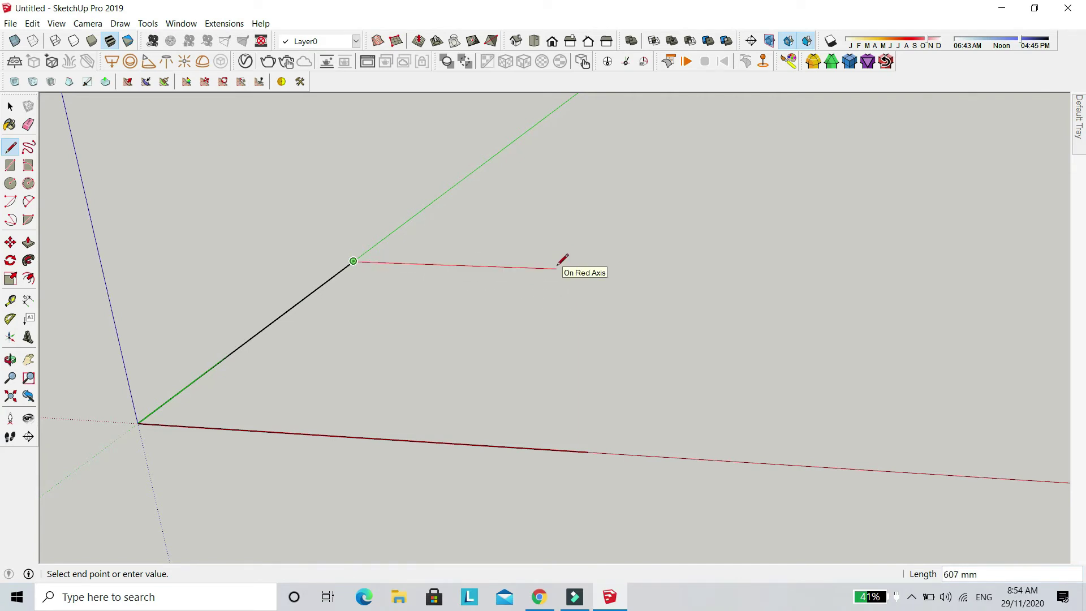
type("1000")
key("Return")
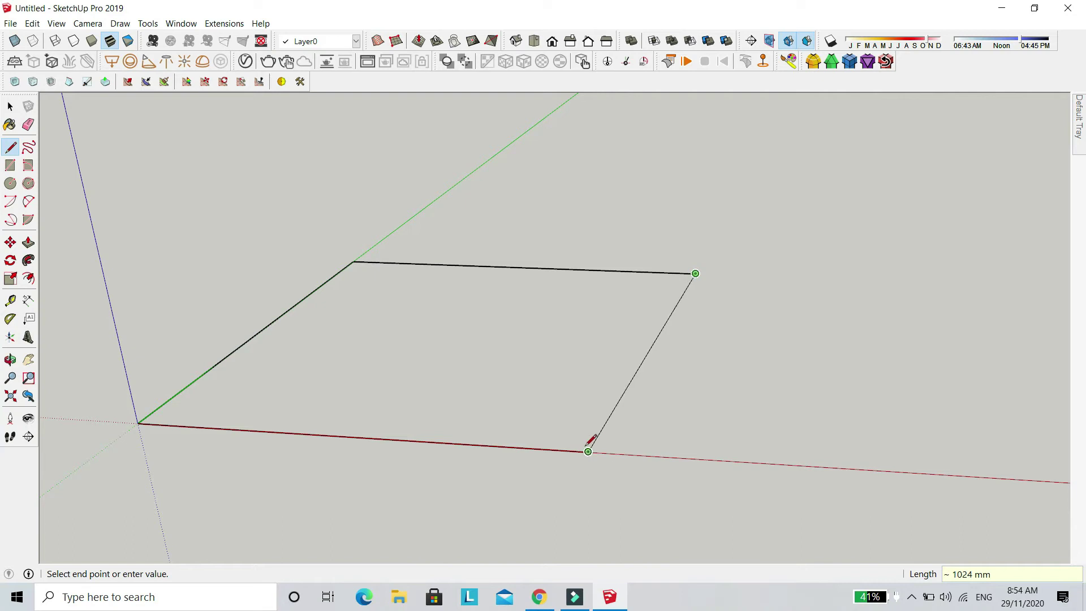
- Close the square with a 1000 mm line parallel to the green axis back to the red axis, joined to the first line's end
middle_click_drag(588, 455, 283, 407)
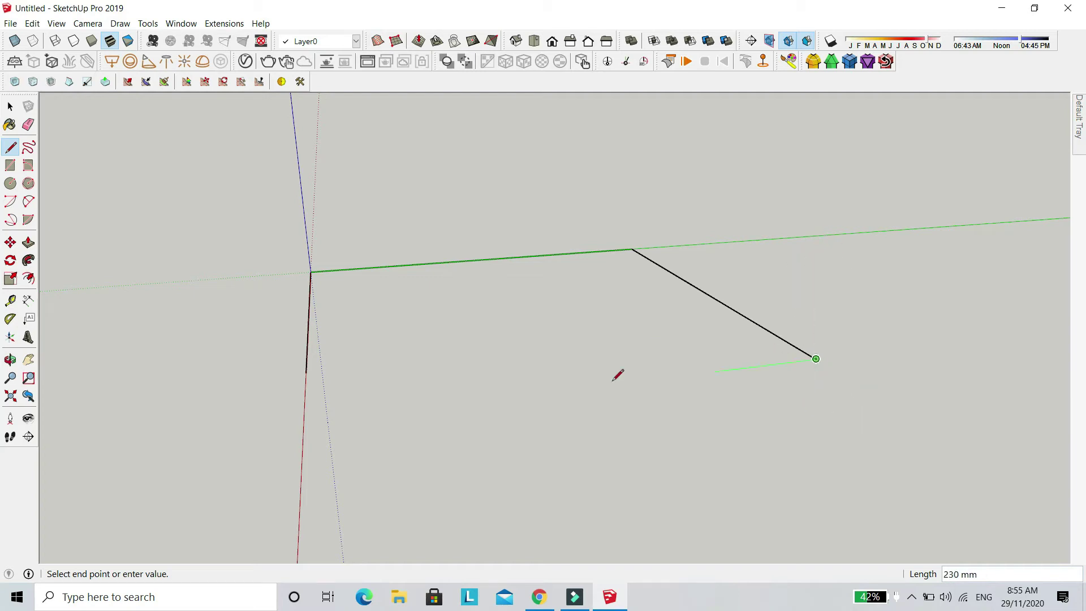
left_click(304, 420)
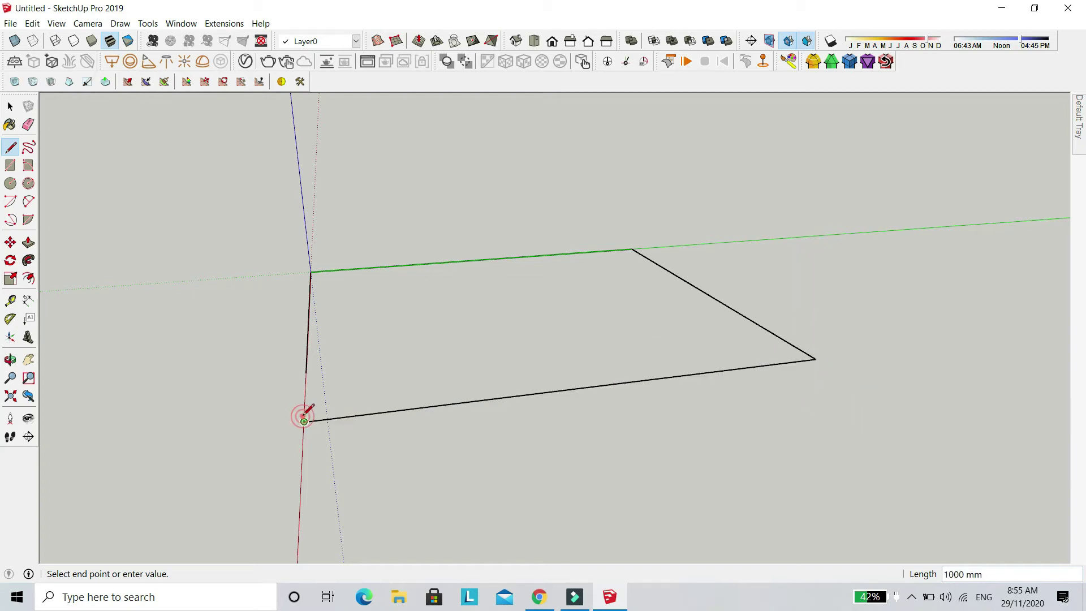
left_click(306, 371)
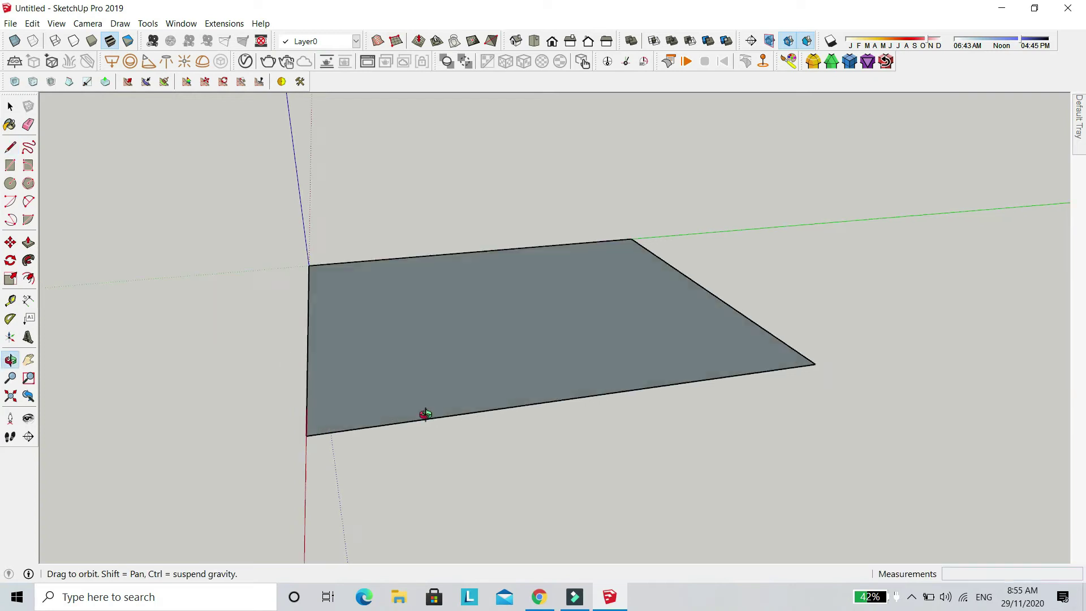
middle_click_drag(424, 412, 637, 460)
scroll(555, 387, "down", 2)
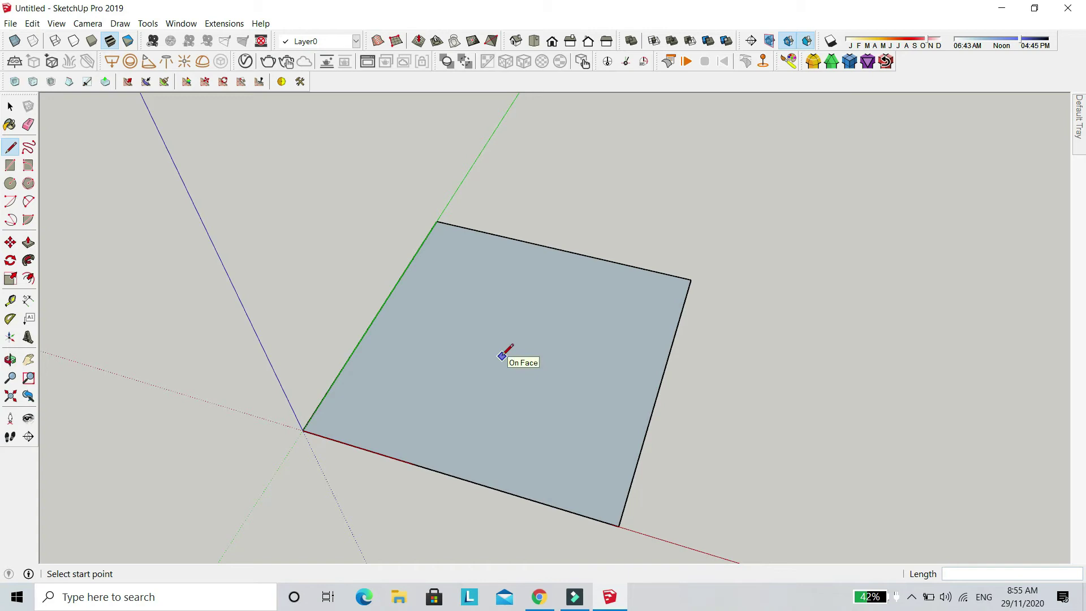
- Select the square's face and reverse it so that its front side points up
key("space")
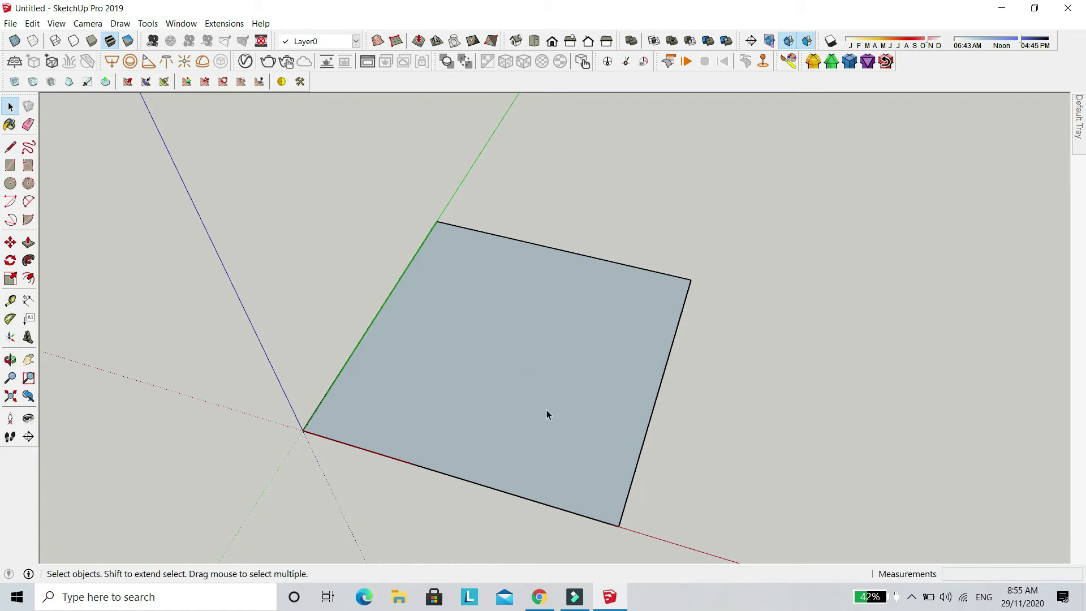
middle_click_drag(547, 414, 495, 351)
left_click(495, 351)
middle_click_drag(464, 395, 579, 436)
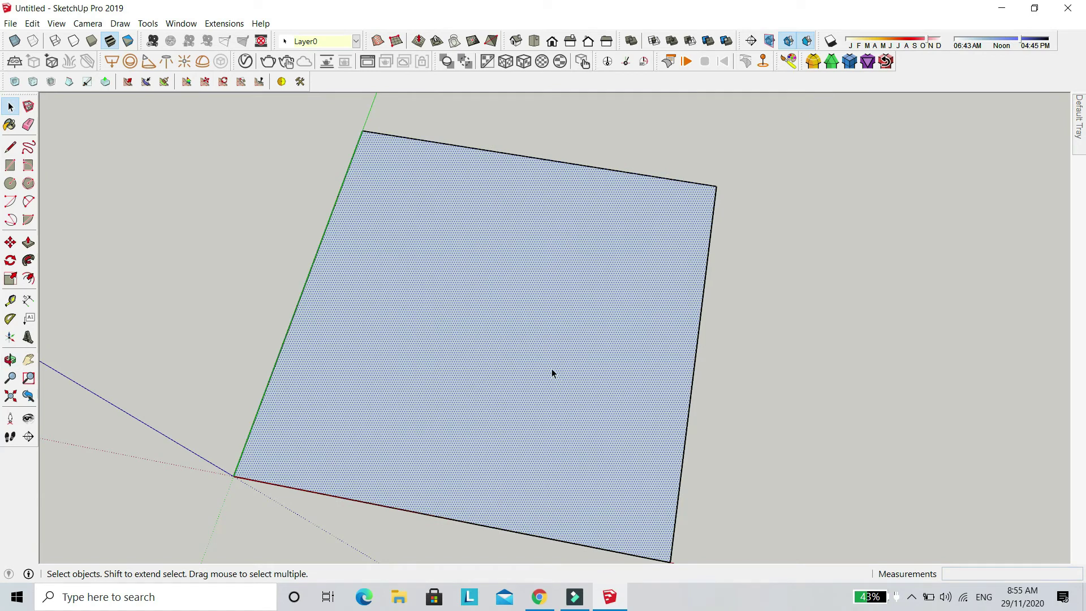
middle_click_drag(516, 340, 459, 204)
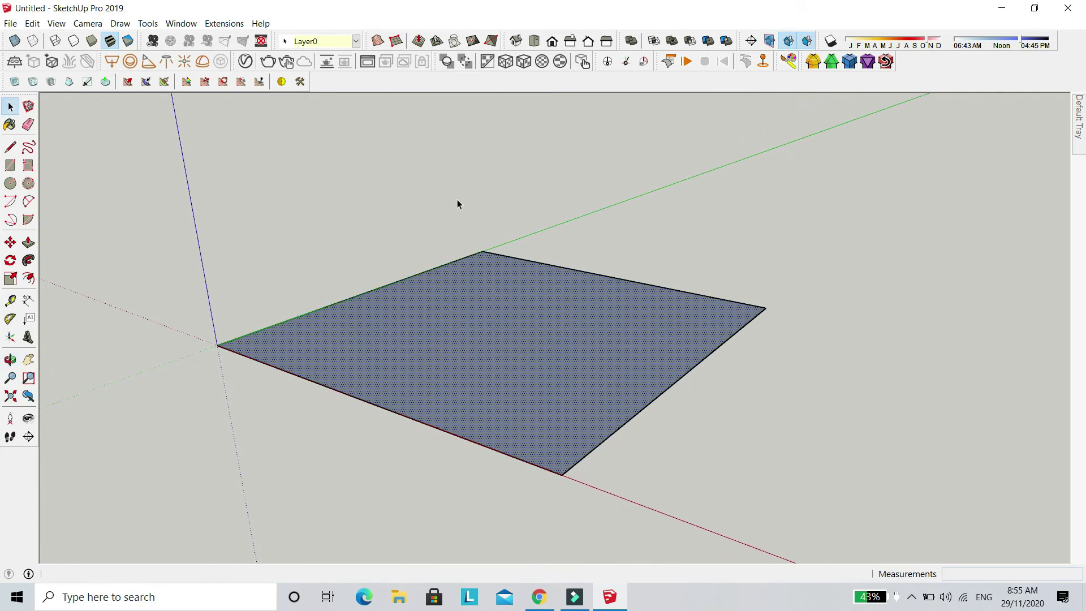
middle_click_drag(527, 439, 456, 446)
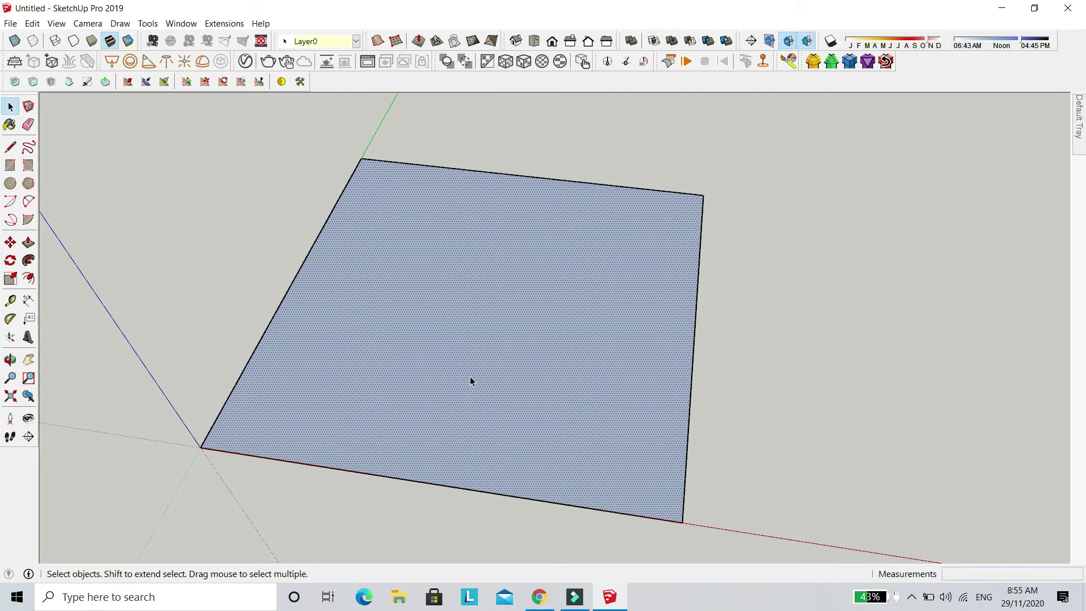
right_click(459, 291)
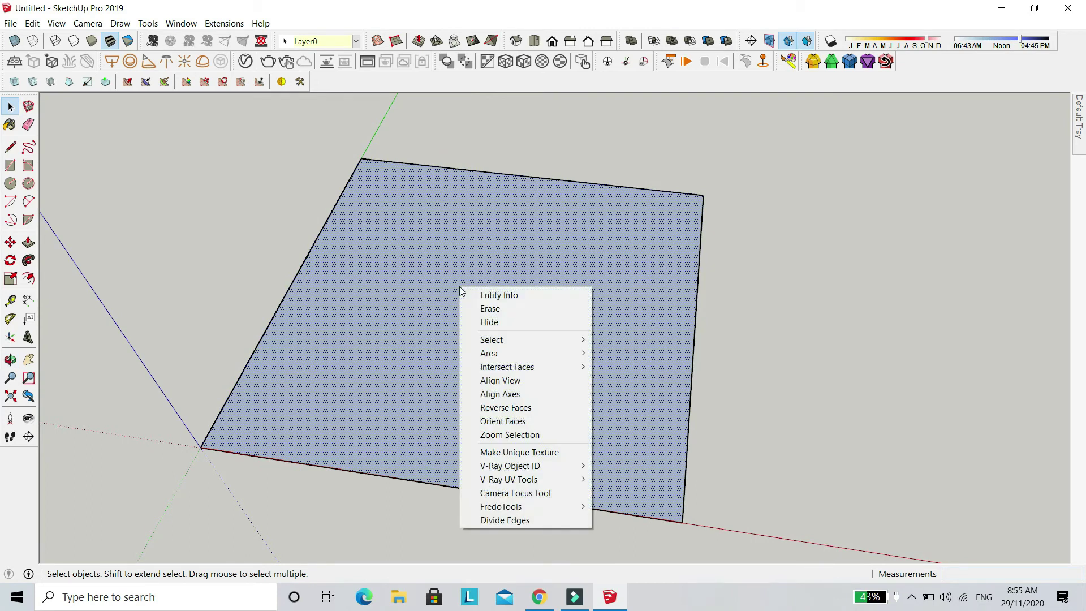
left_click(535, 411)
middle_click_drag(609, 371, 465, 453)
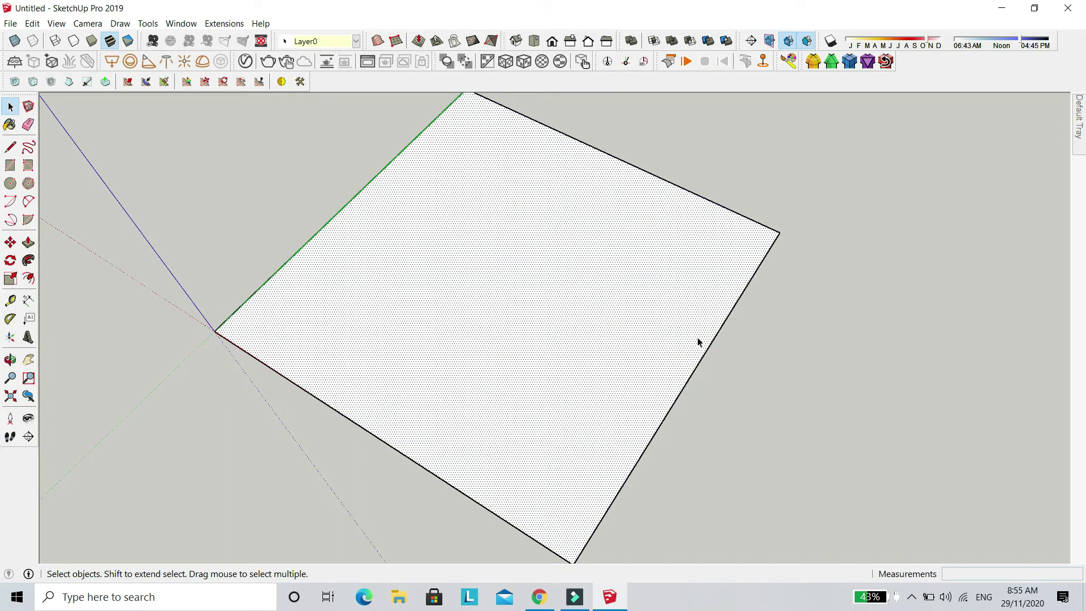
scroll(541, 234, "down", 4)
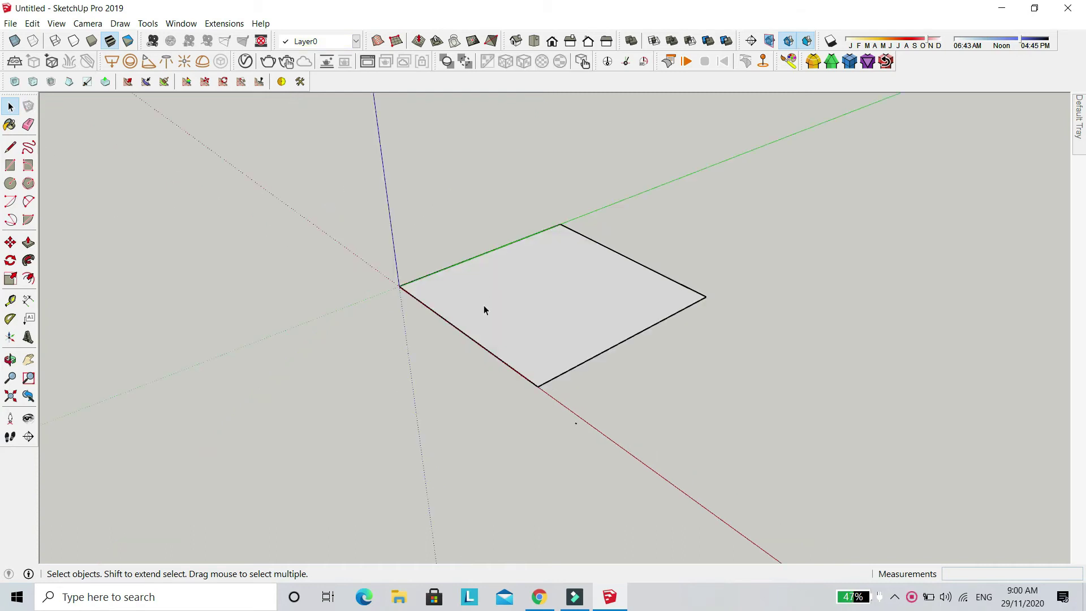
- Draw a closed freehand shape across the red axis, beyond the square's nearest corner, and end the Freehand tool
left_click(28, 149)
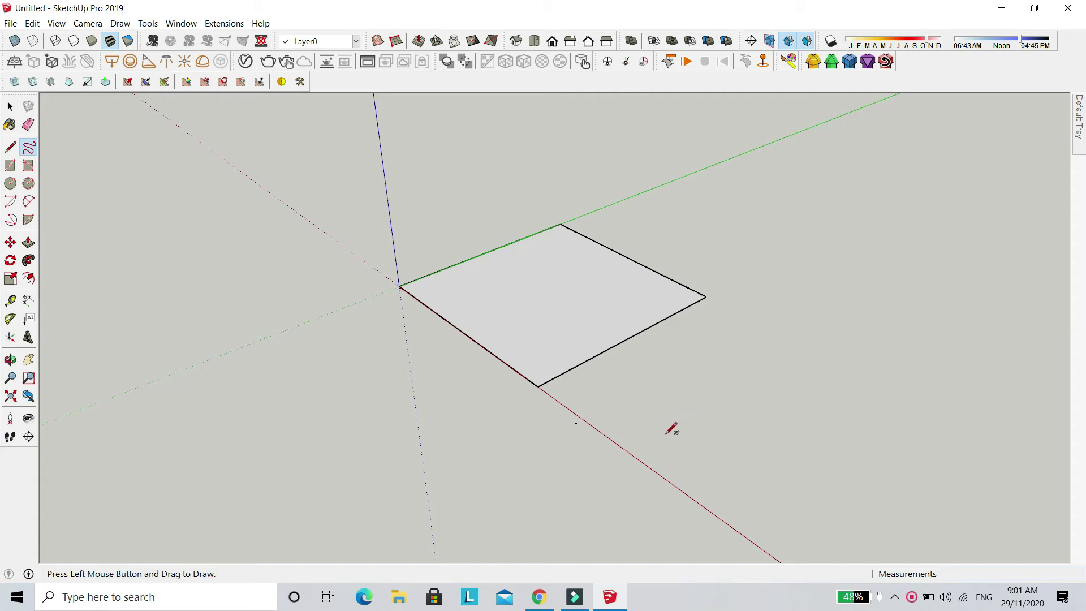
mouse_move(605, 444)
left_mouse_down()
mouse_move(645, 402)
mouse_move(802, 406)
mouse_move(824, 419)
mouse_move(830, 475)
mouse_move(809, 512)
mouse_move(681, 535)
mouse_move(627, 503)
mouse_move(605, 442)
left_mouse_up()
scroll(617, 444, "up", 5)
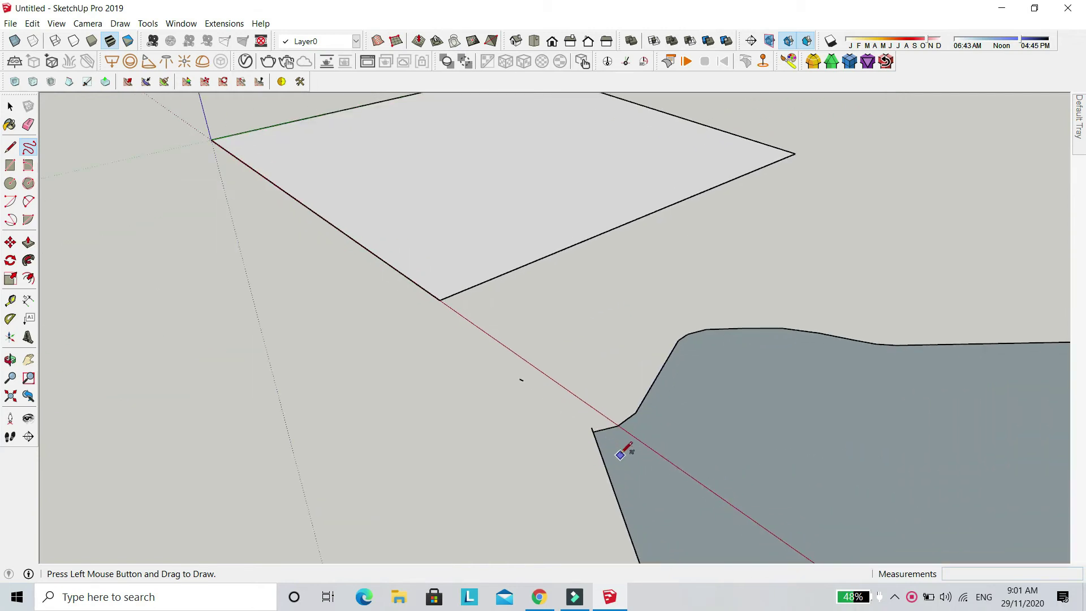
scroll(544, 387, "down", 3)
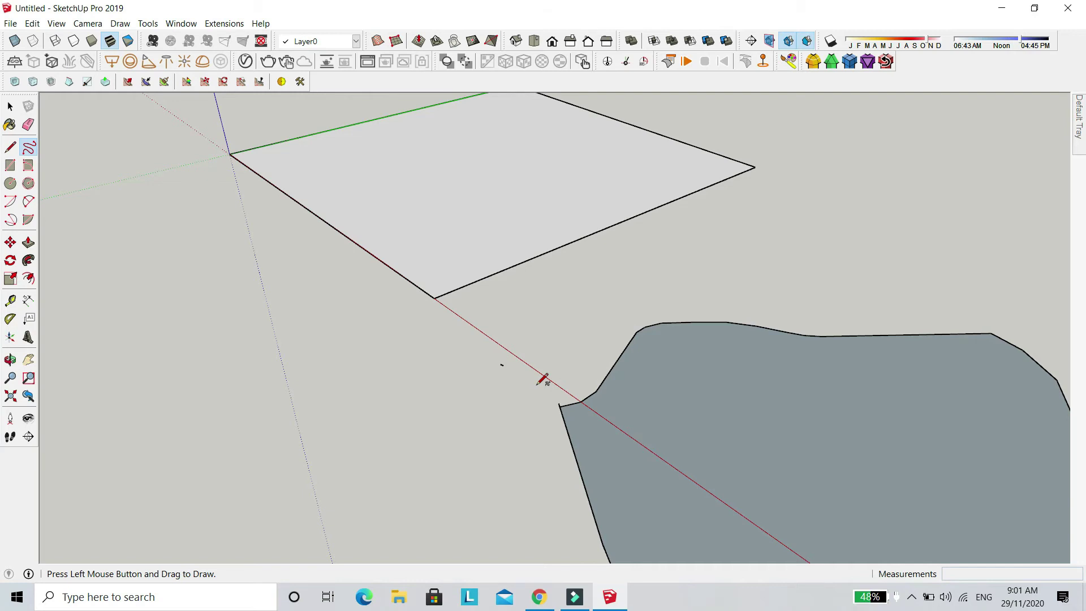
scroll(539, 384, "down", 3)
scroll(601, 400, "up", 5)
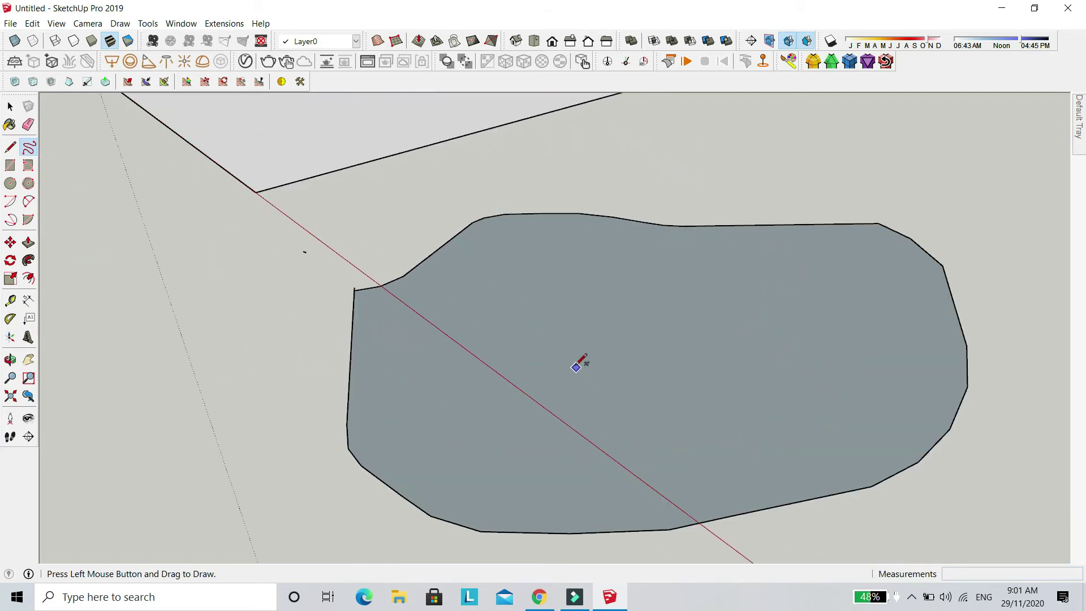
key("space")
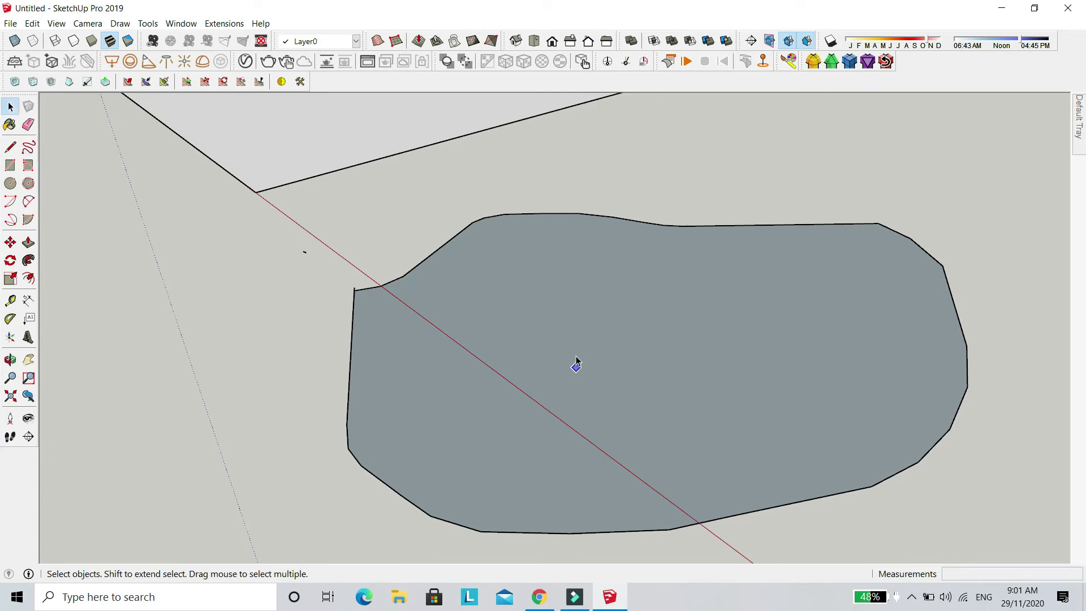
- Erase the stray edge end sticking out at the freehand shape's corner and select the shape's face
left_click(551, 339)
middle_click_drag(579, 347, 534, 440)
key("e")
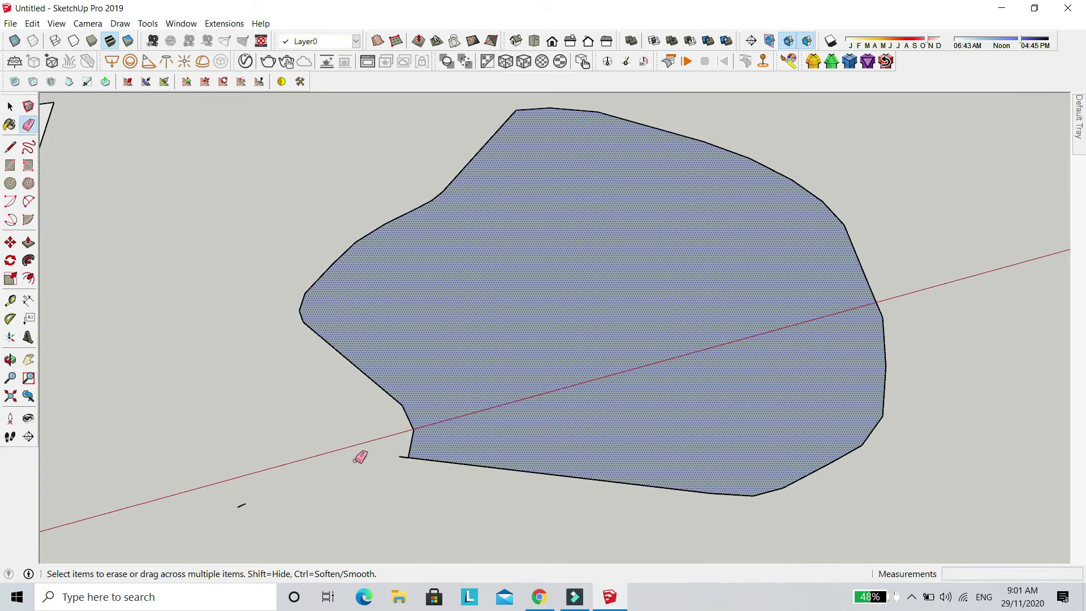
scroll(387, 463, "up", 2)
scroll(429, 439, "up", 3)
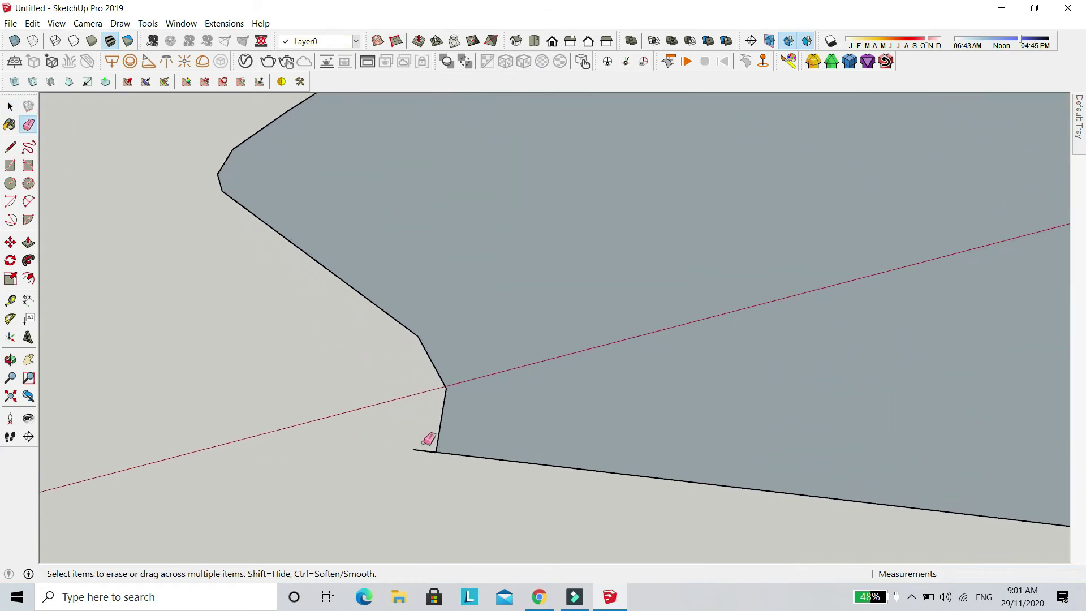
scroll(366, 388, "down", 2)
scroll(366, 391, "down", 4)
key("space")
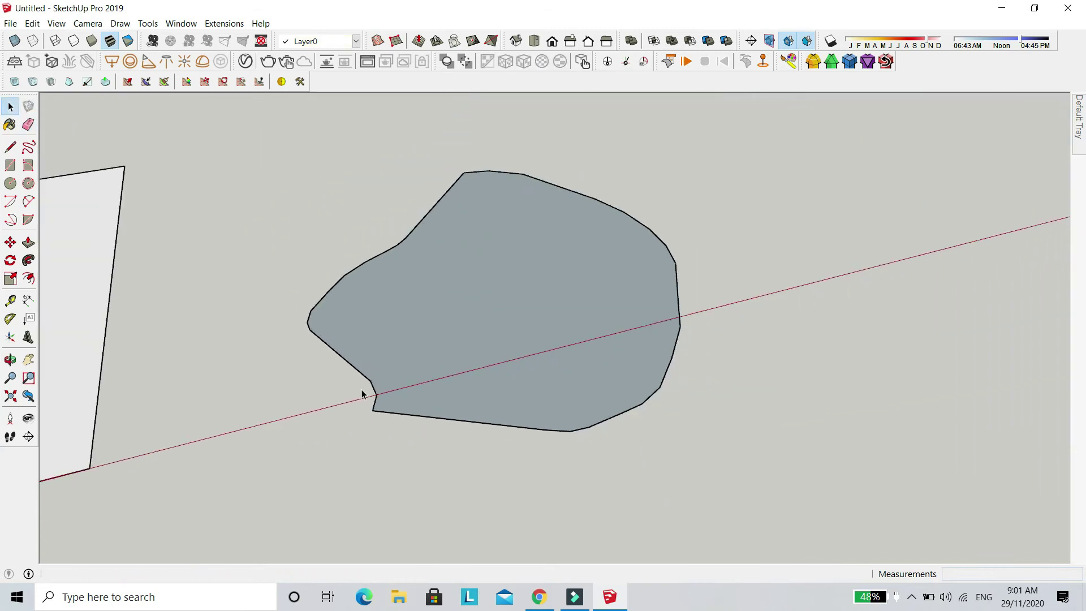
scroll(433, 373, "down", 1)
mouse_move(605, 379)
middle_mouse_down()
mouse_move(367, 383)
mouse_move(511, 285)
middle_mouse_up()
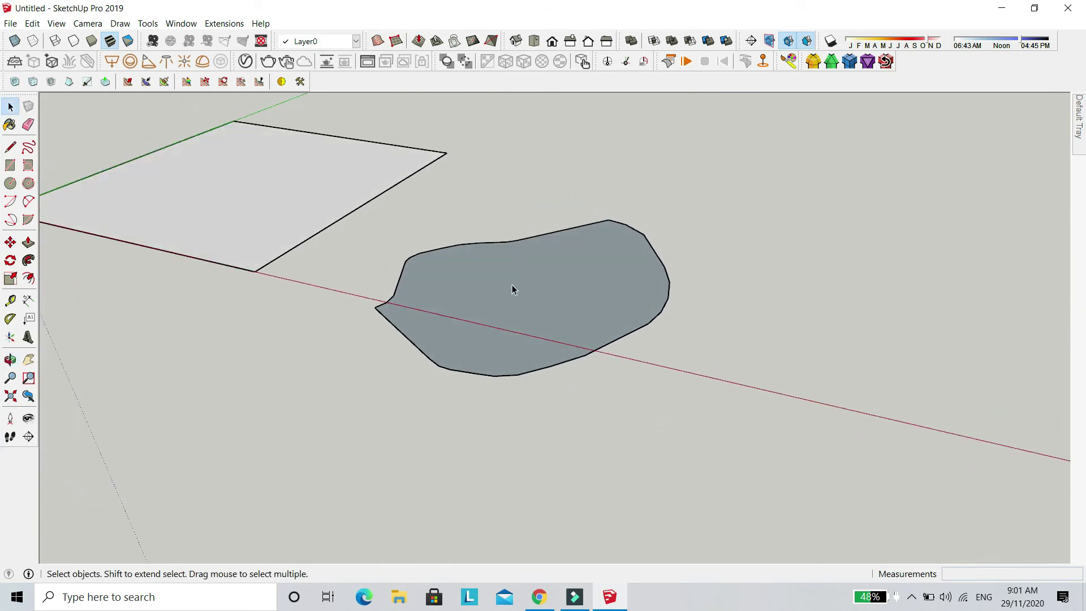
left_click(519, 290)
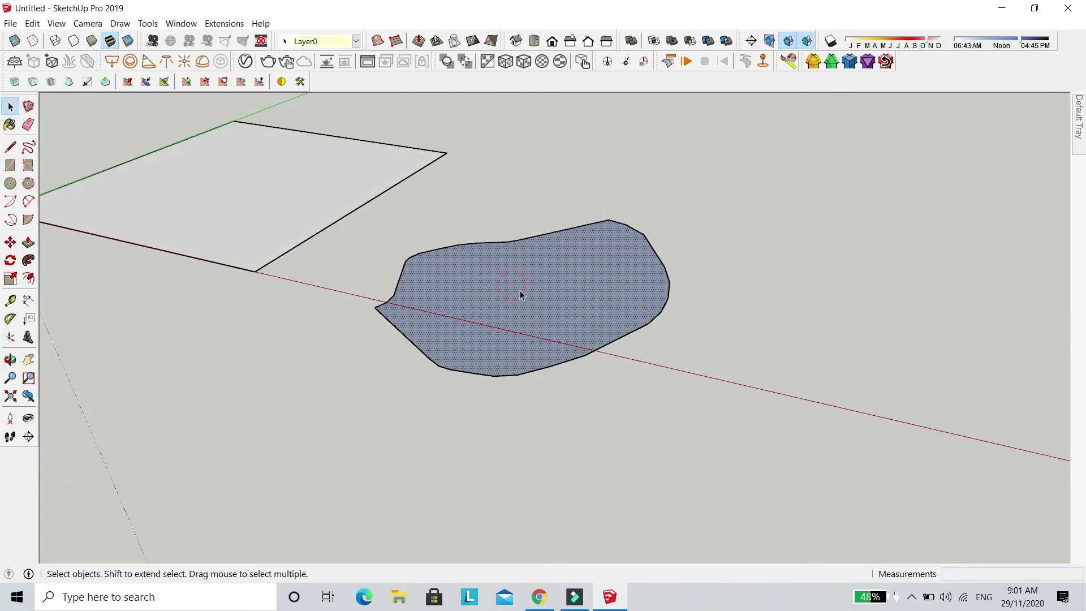
- Draw a square of about 755 mm with the Rectangle tool along the red axis, beyond the freehand shape
left_click(10, 166)
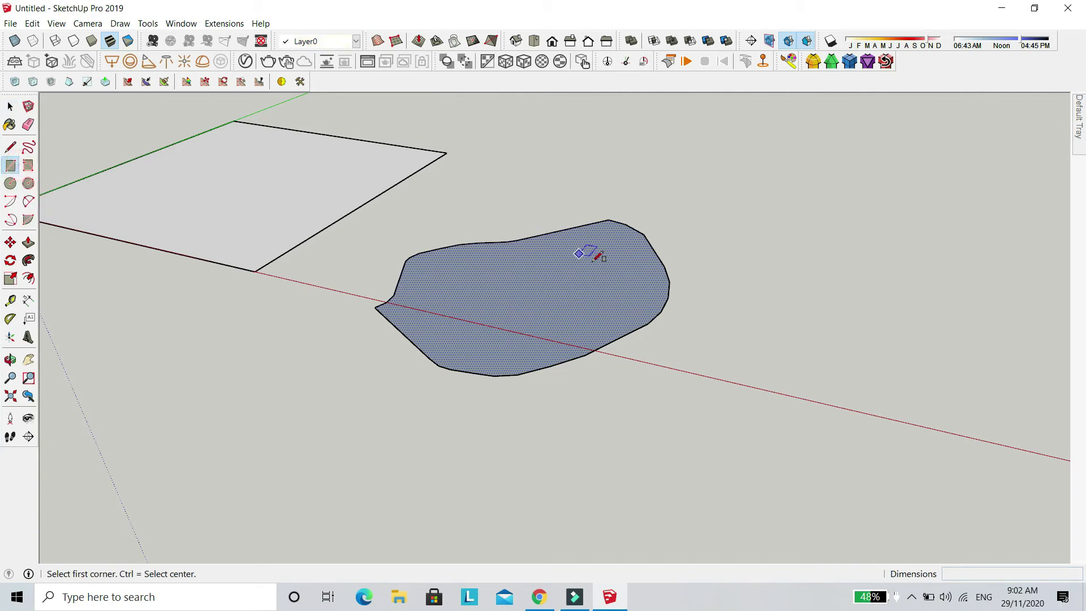
scroll(233, 252, "down", 2)
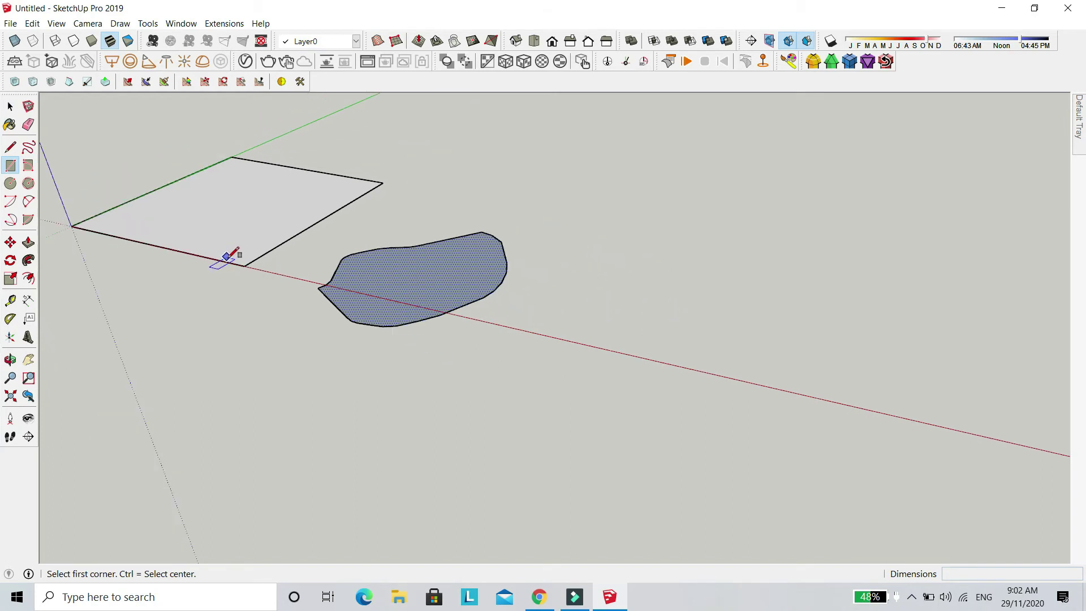
left_click(577, 343)
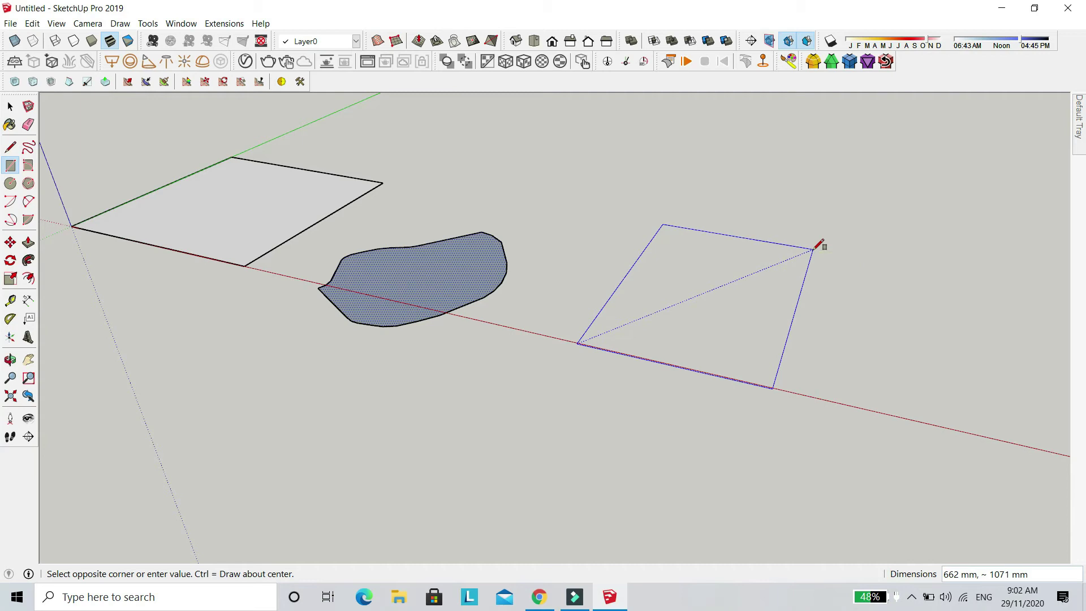
middle_click_drag(816, 248, 781, 417)
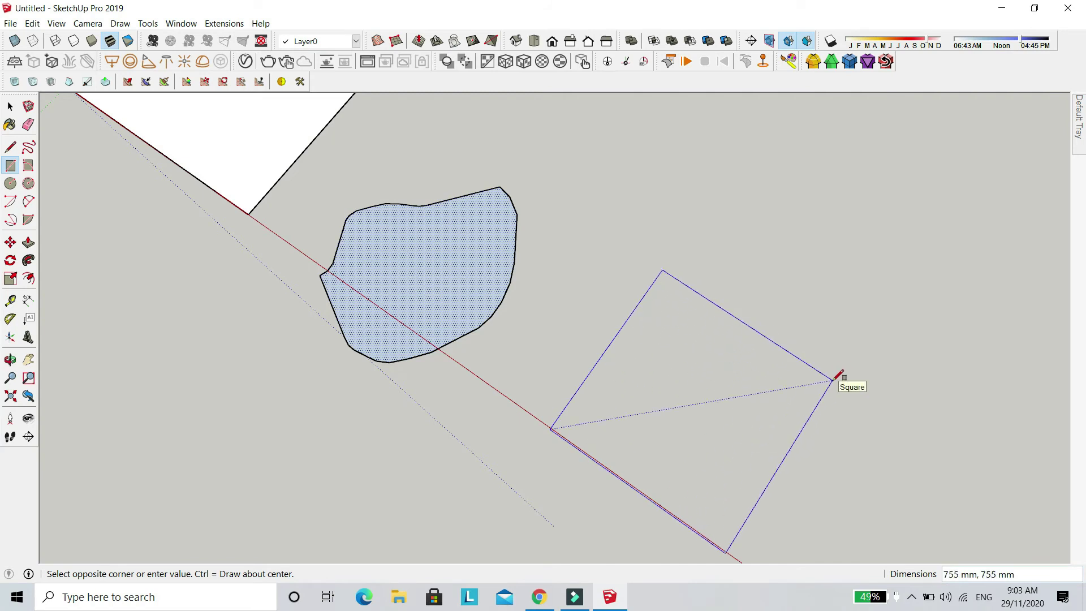
left_click(836, 378)
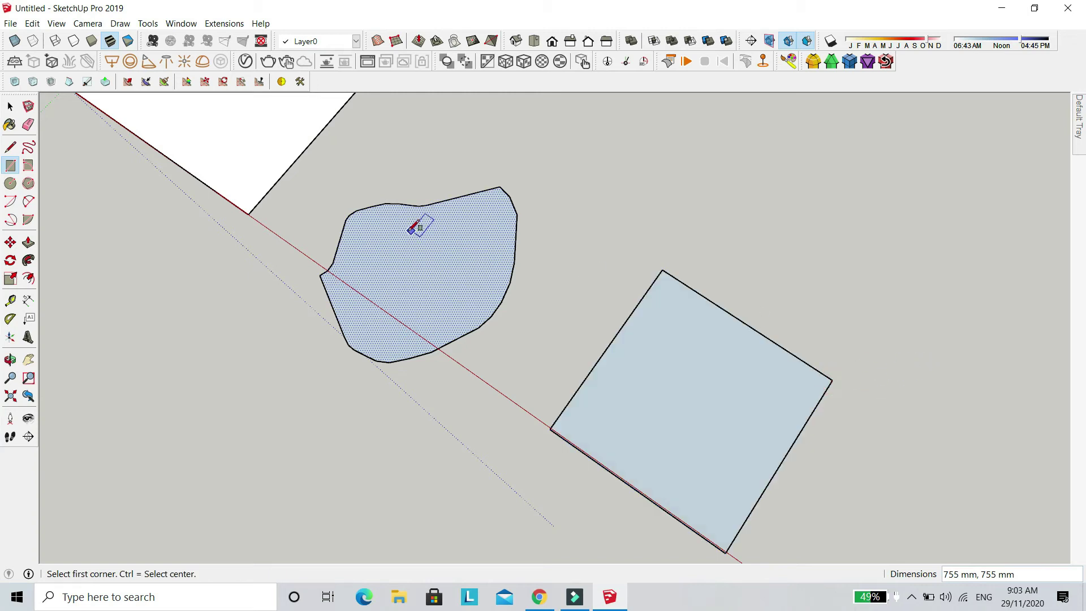
- Draw a 1500 by 1000 mm rectangle along the red axis, beyond the smaller square
scroll(422, 226, "down", 4)
scroll(520, 309, "up", 2)
left_click(564, 379)
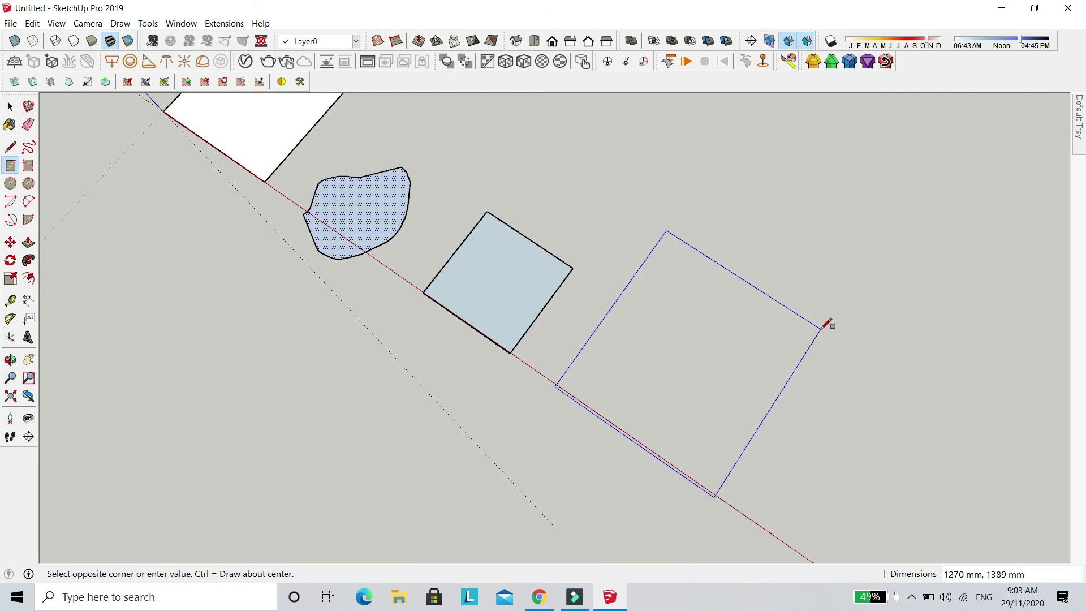
type("1500,1000")
key("Return")
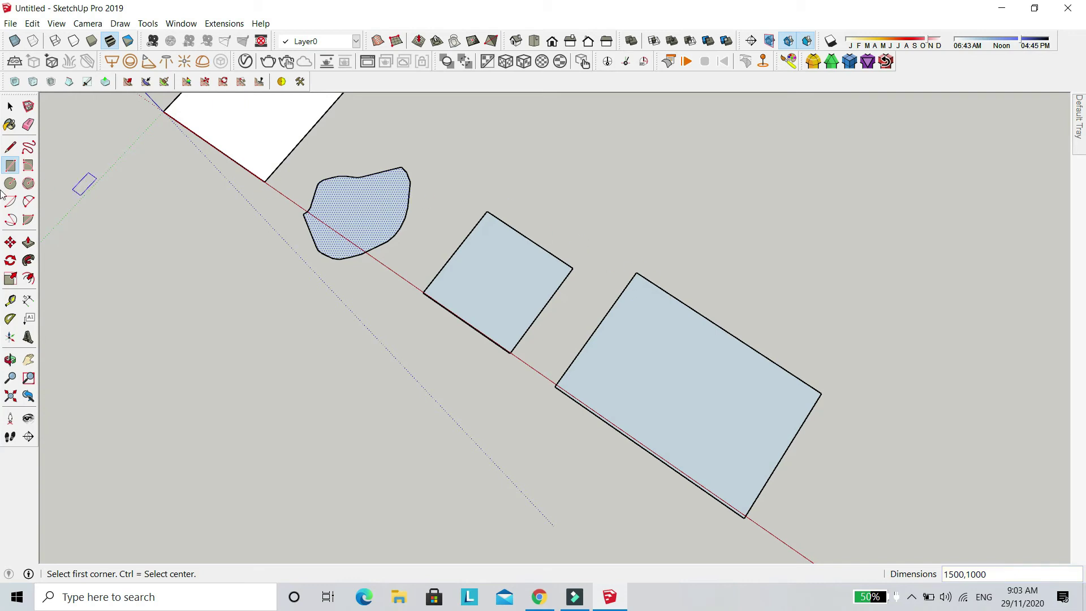
- Draw a rotated rectangle with a 1000 mm first edge along the green axis, a 1500 mm width and a 45 degree angle
left_click(28, 167)
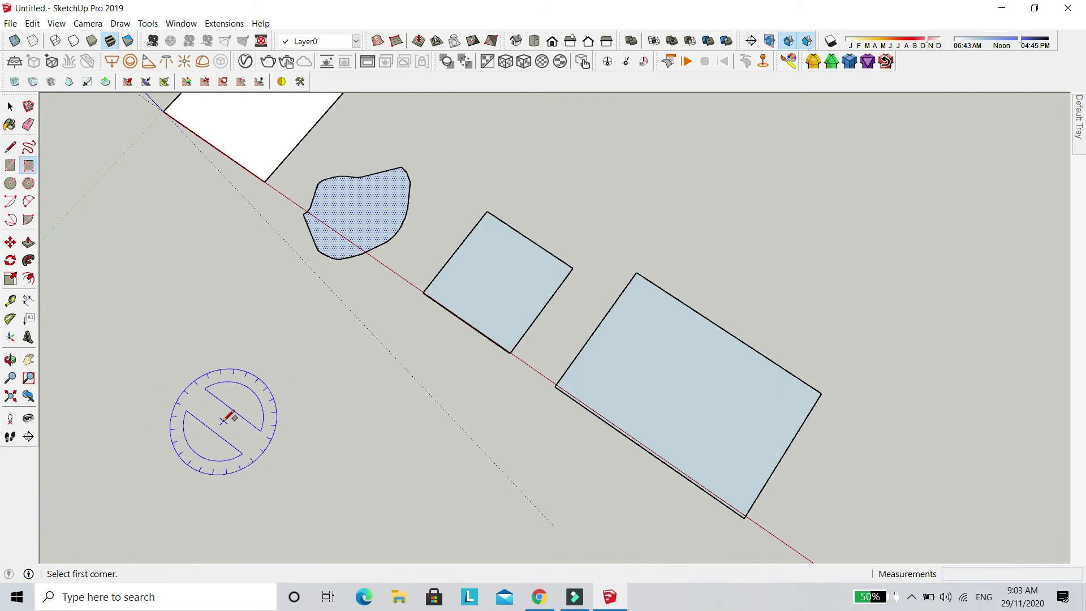
left_click(224, 421)
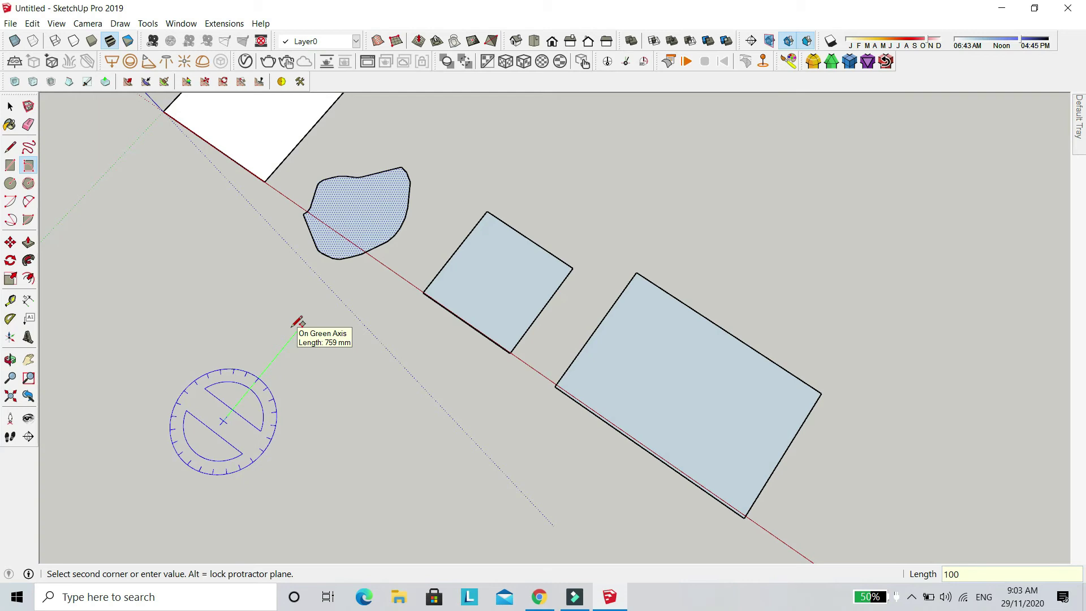
left_click(298, 321)
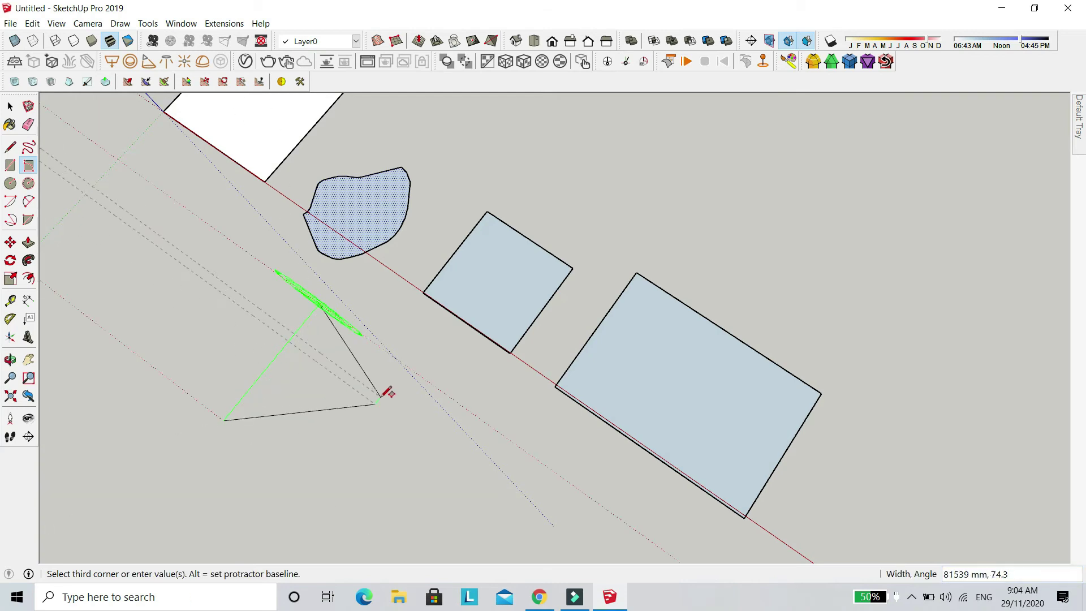
scroll(383, 385, "down", 1)
middle_click_drag(385, 379, 412, 279)
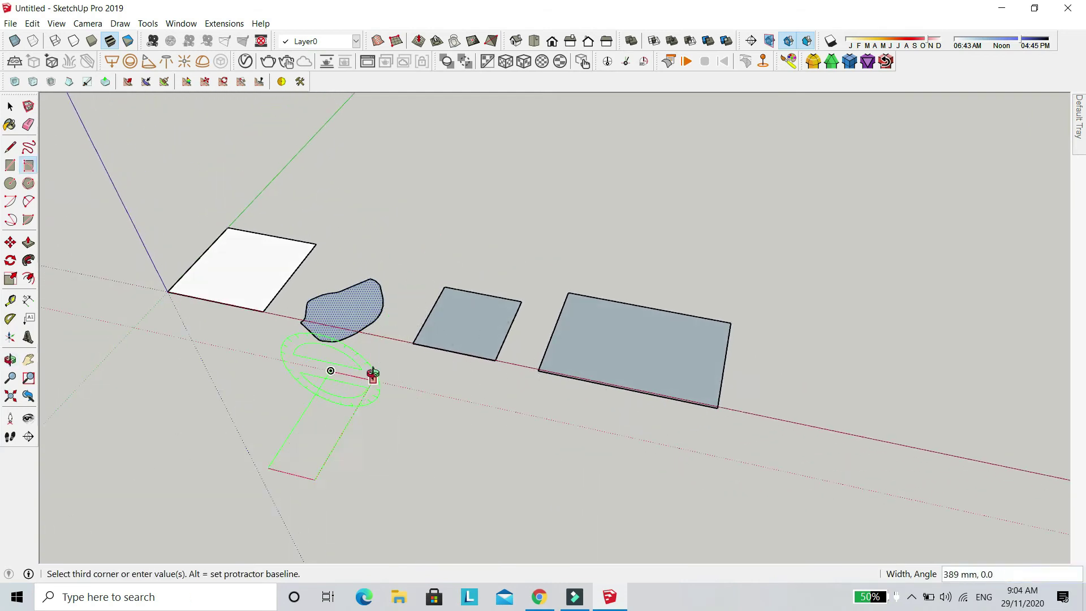
middle_click_drag(372, 373, 467, 380)
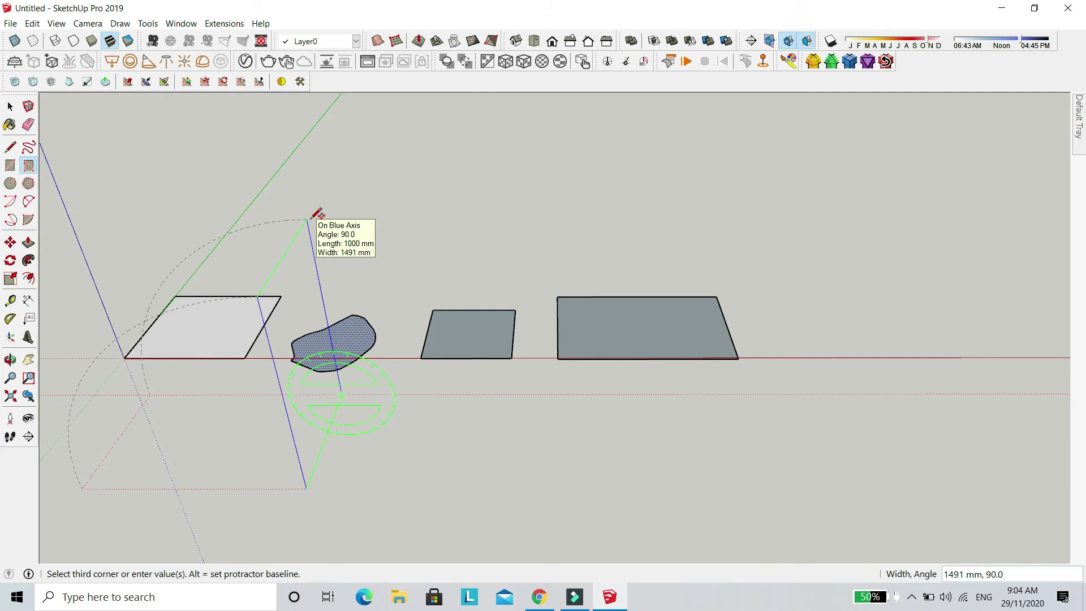
type("1500,45")
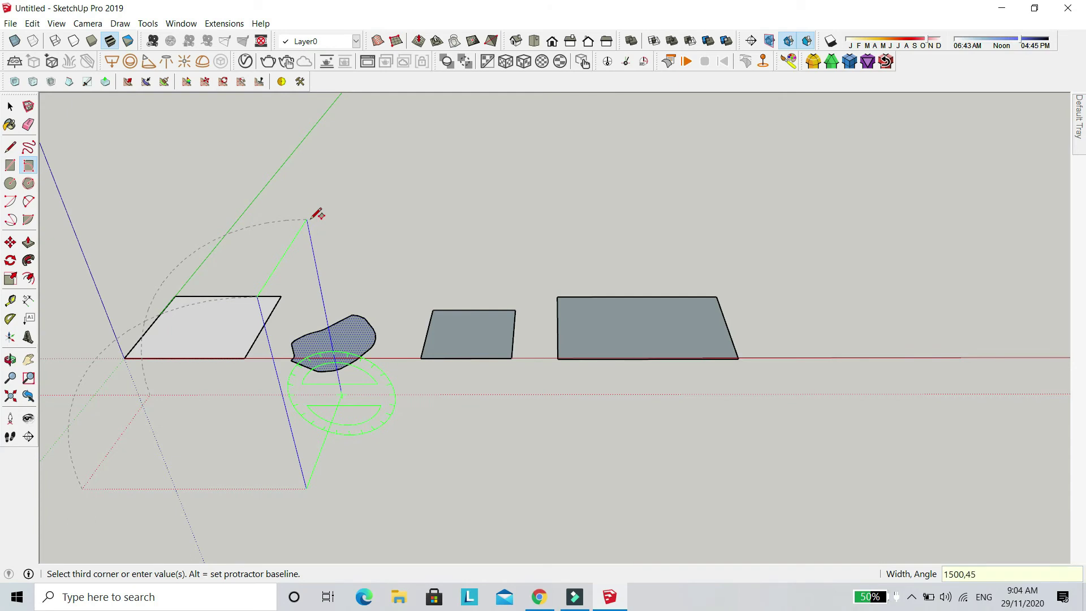
key("Return")
middle_click_drag(359, 514, 385, 436)
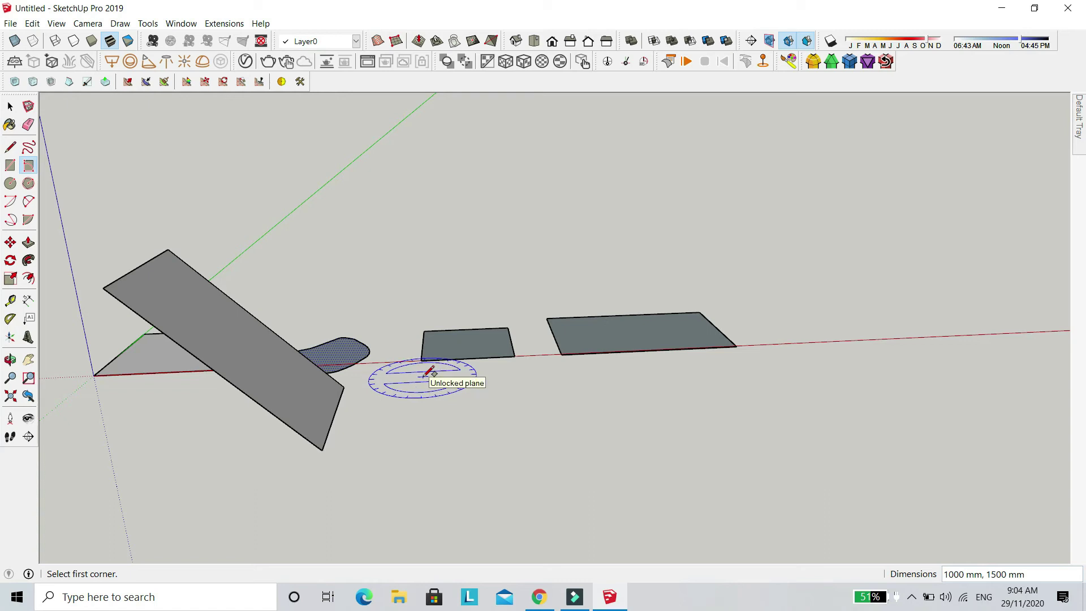
key("space")
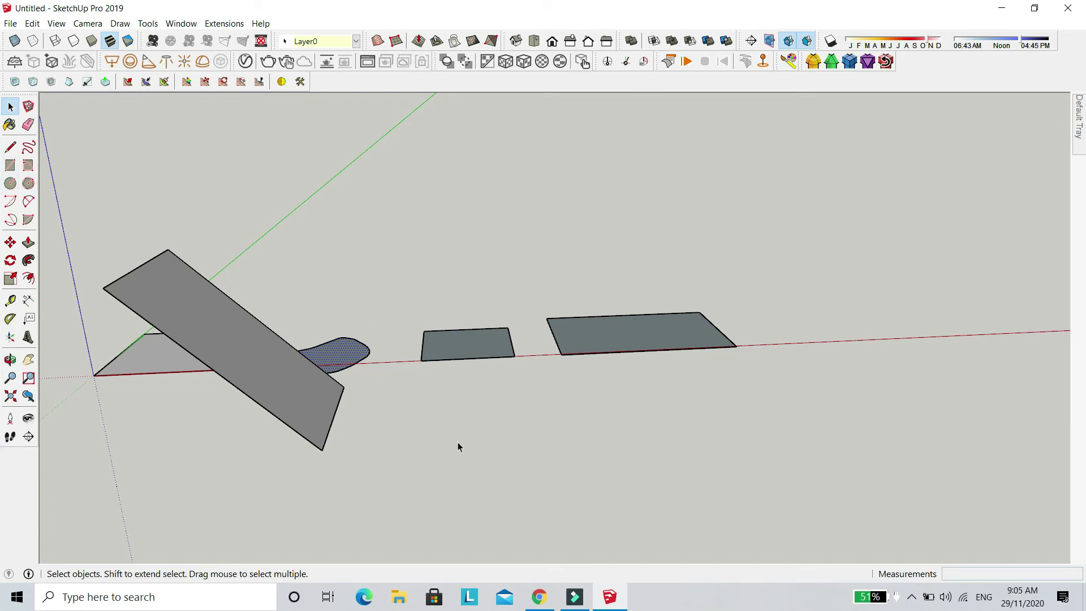
- Draw a circle with a radius of about 500 mm beside the red axis, beyond the 1500 by 1000 mm rectangle
left_click(11, 184)
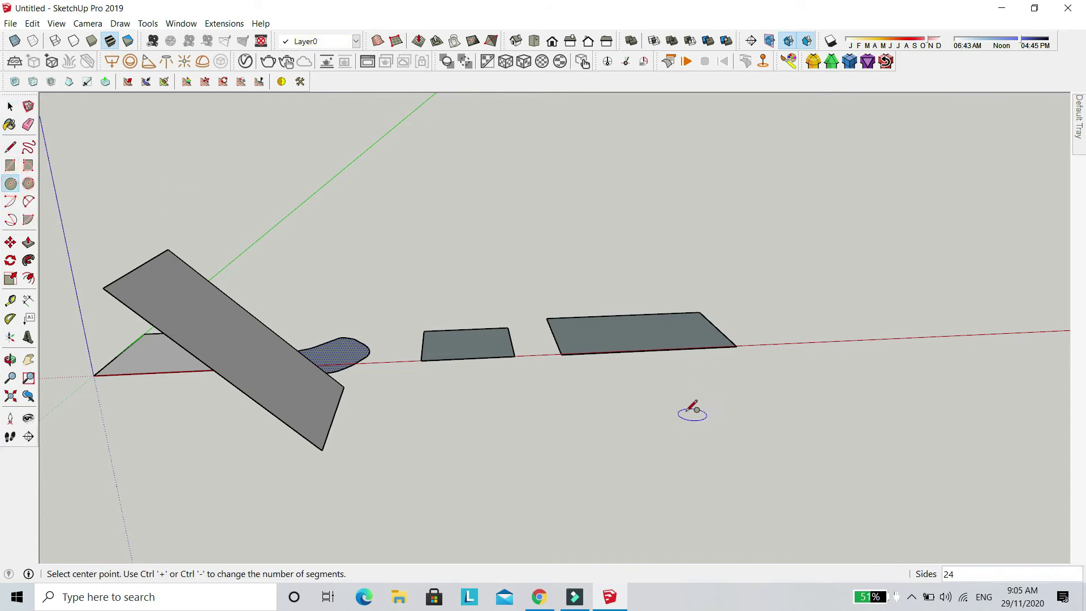
middle_click_drag(601, 376, 682, 331)
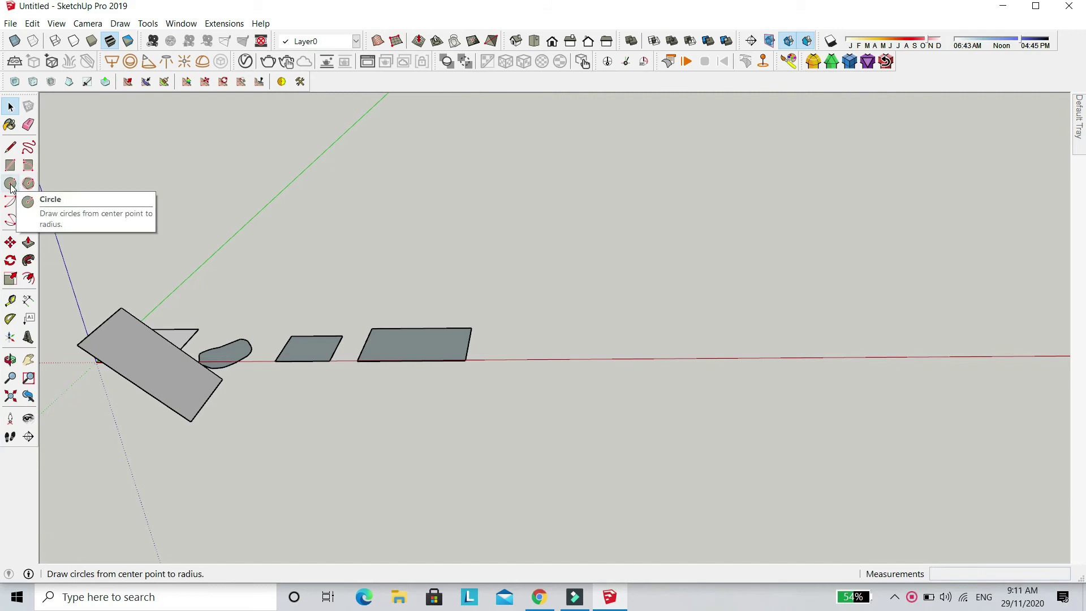
key("c")
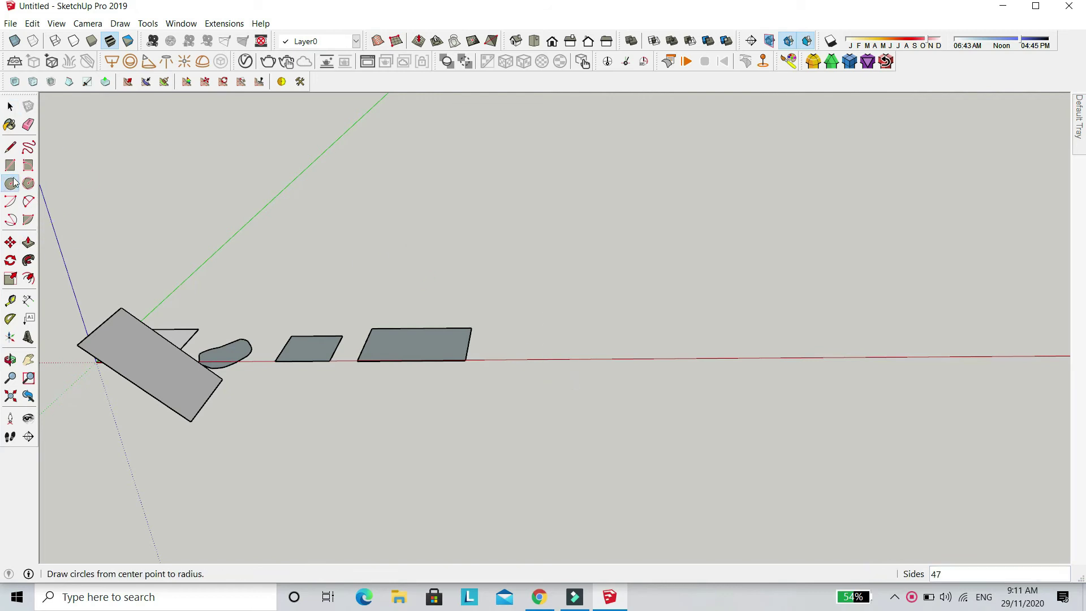
left_click(589, 402)
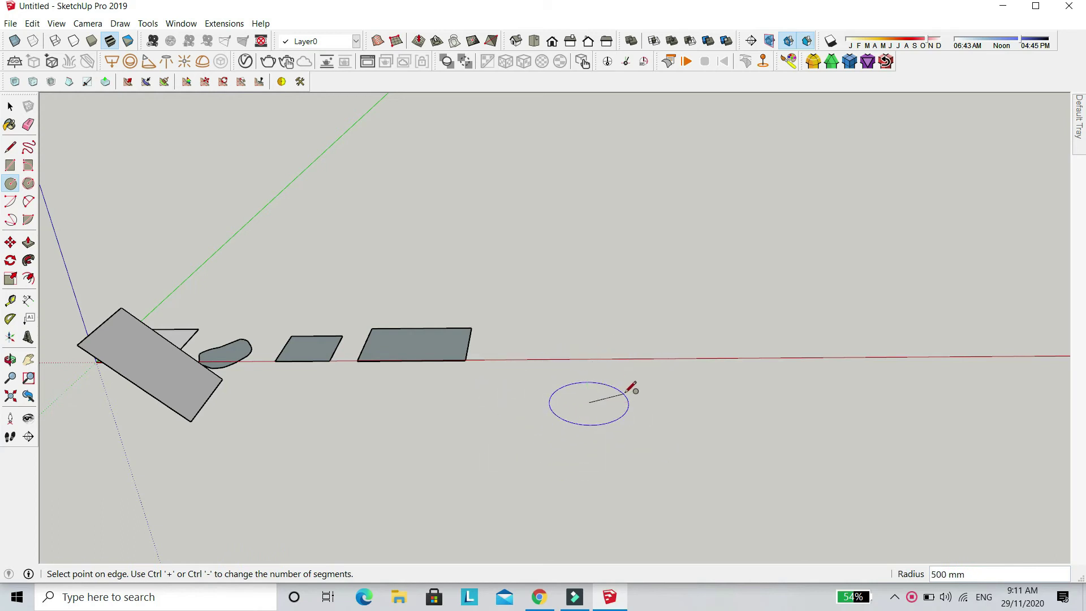
left_click(597, 380)
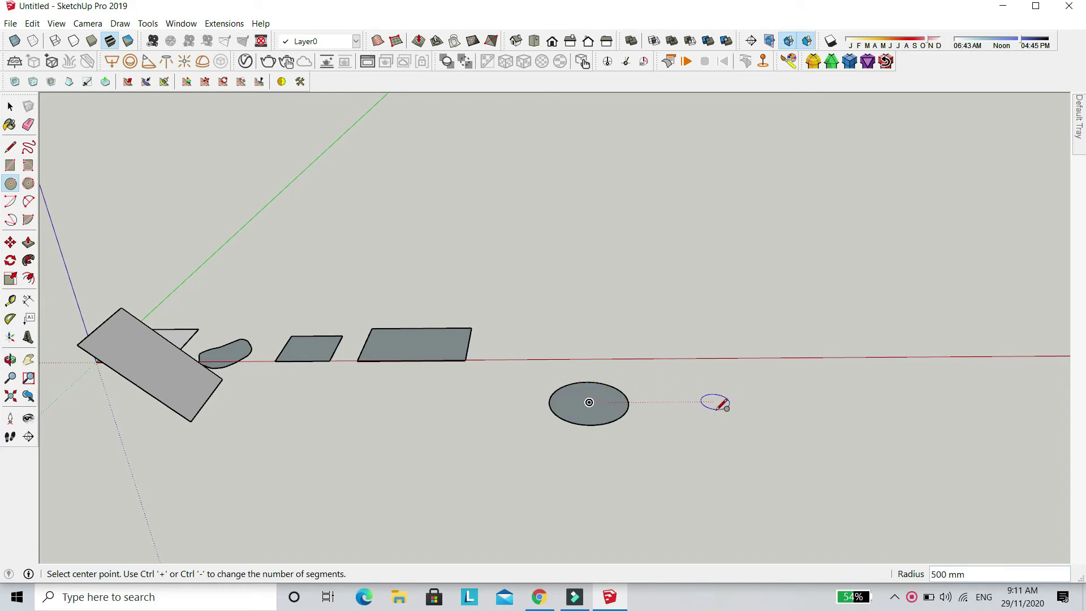
- Draw a second circle with a 1000 mm radius, its centre in line with the smaller circle's centre
left_click(737, 401)
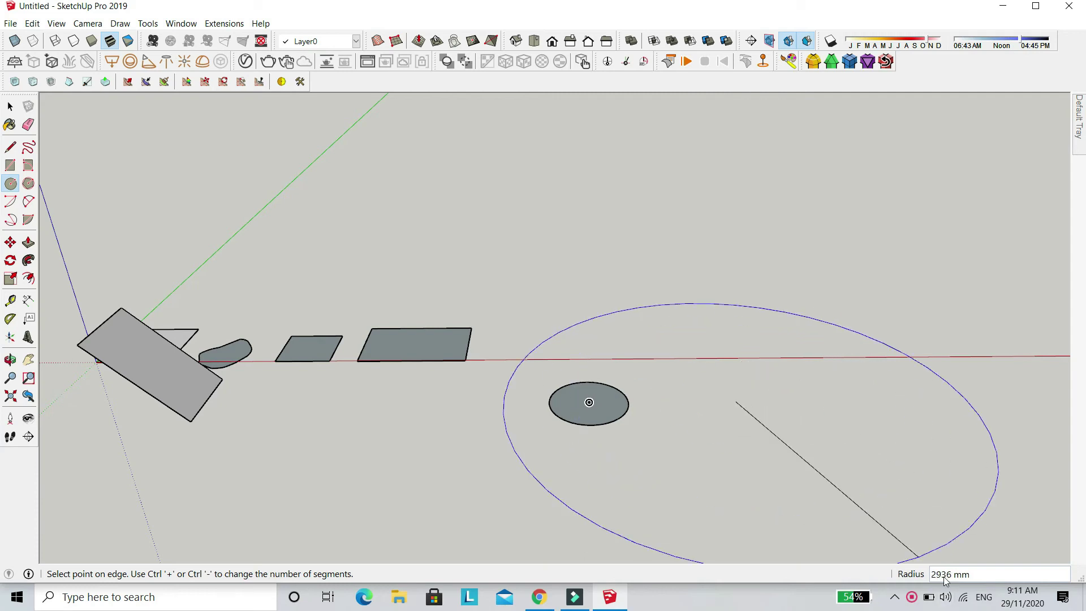
type("1000")
key("Return")
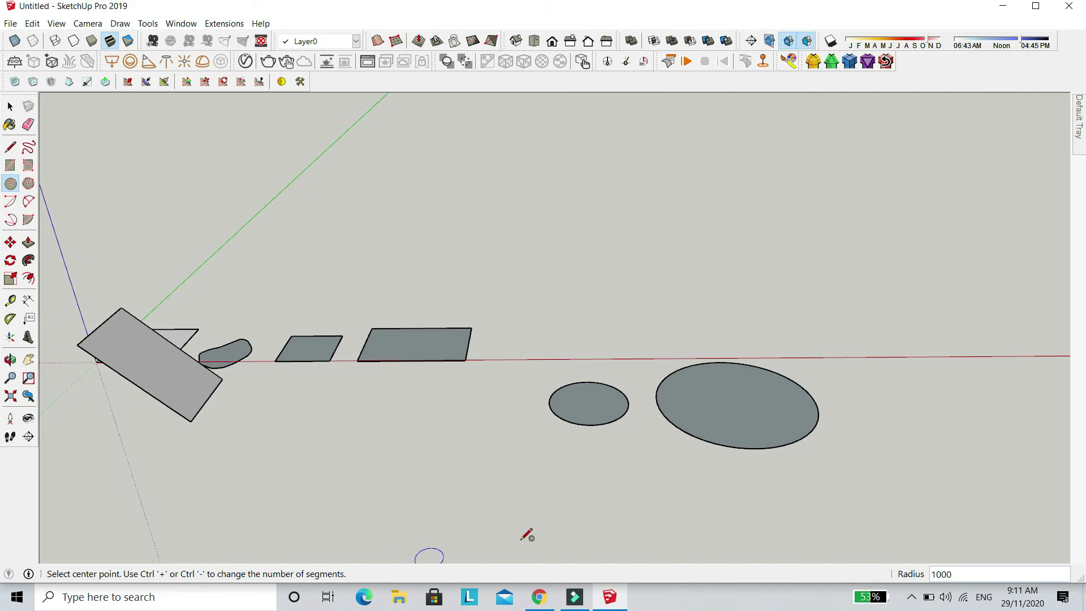
- Examine the larger circle's outline up close to see the straight segments it is made of
scroll(775, 398, "up", 2)
scroll(776, 397, "up", 3)
middle_click_drag(800, 354, 611, 502)
scroll(493, 254, "up", 2)
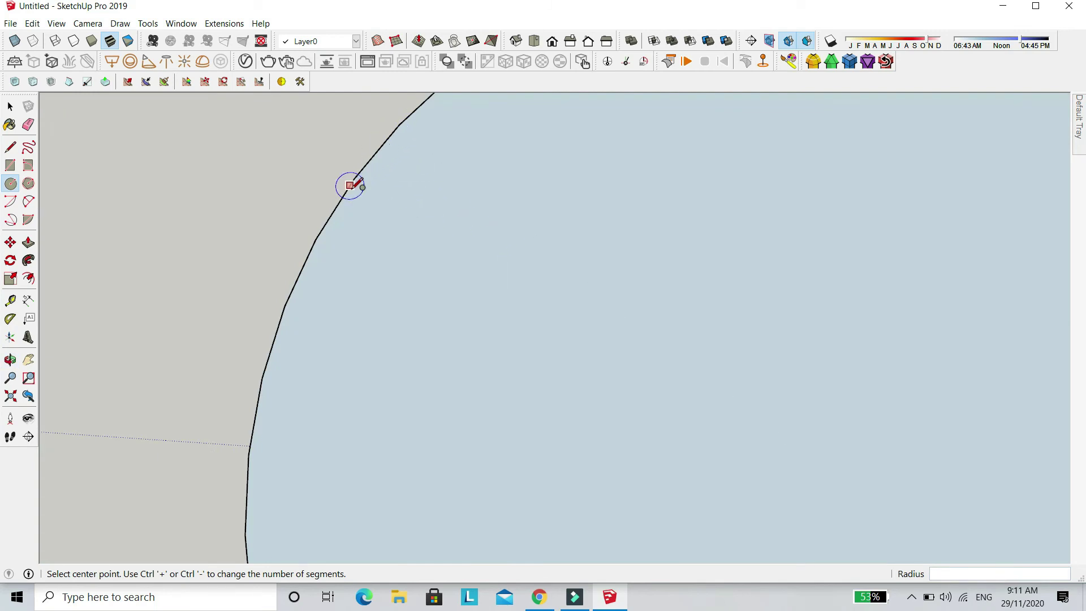
scroll(351, 192, "down", 5)
scroll(357, 172, "up", 2)
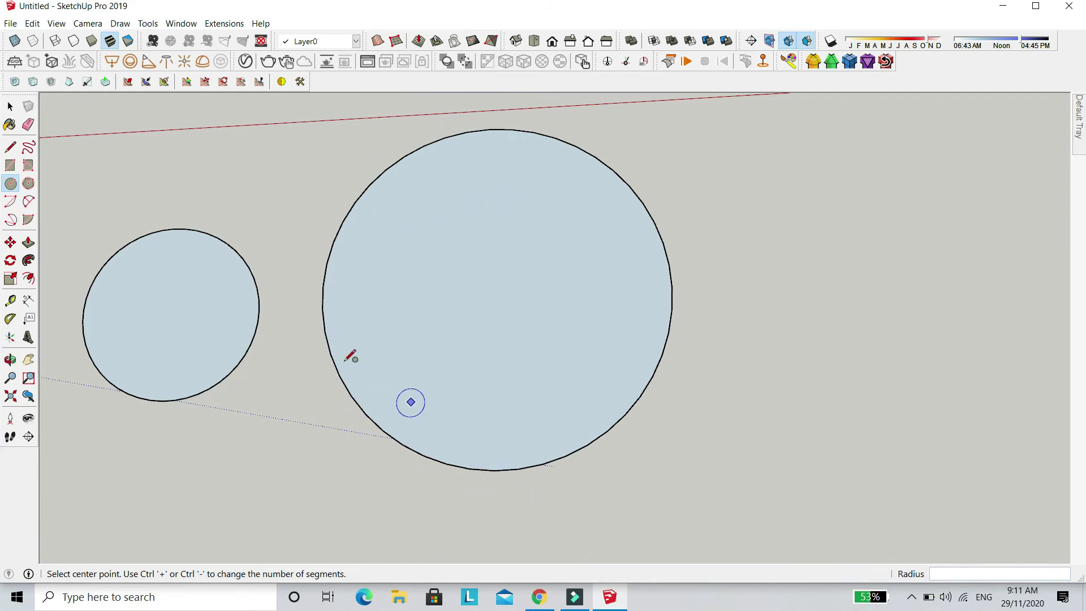
scroll(340, 353, "down", 3)
scroll(721, 287, "up", 1)
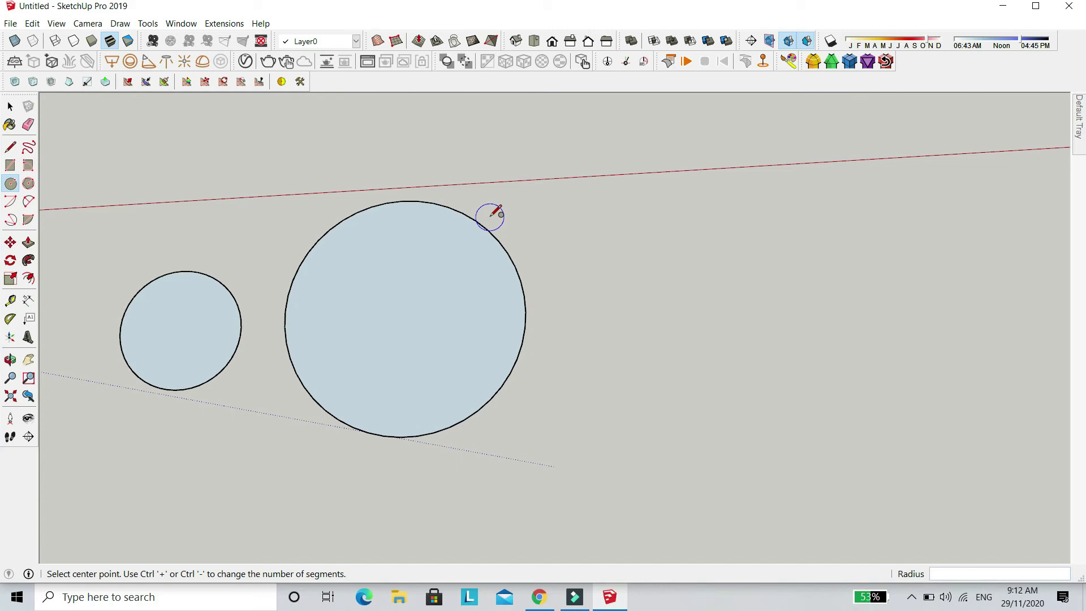
- Draw a circle with a radius of about 246 mm and 47 sides, away from the 1000 mm radius circle
left_click(740, 296)
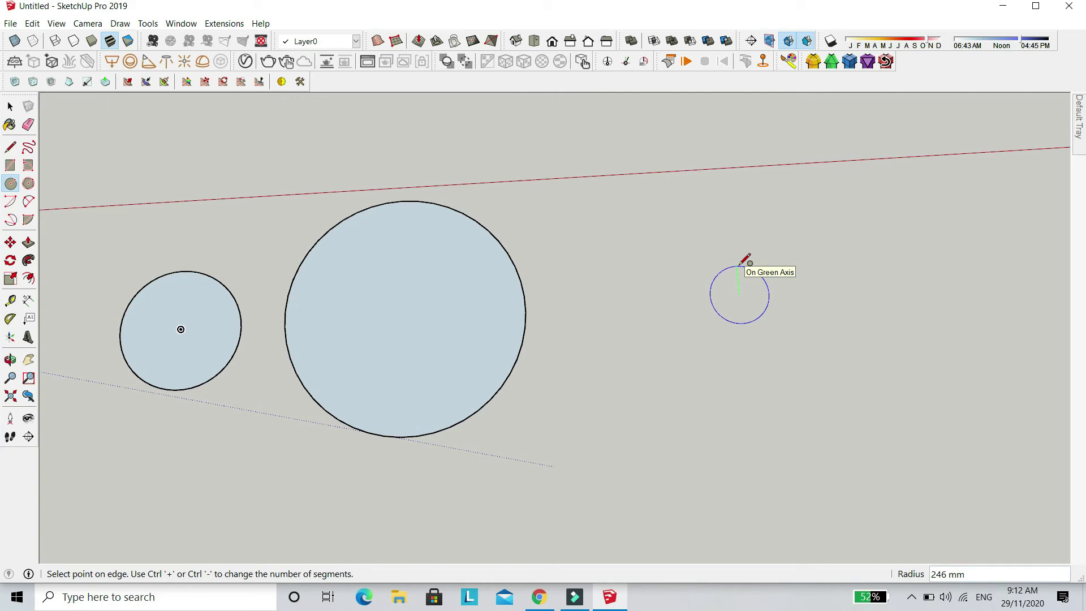
key("ctrl+plus")
key("ctrl+plus")
key("ctrl+plus")
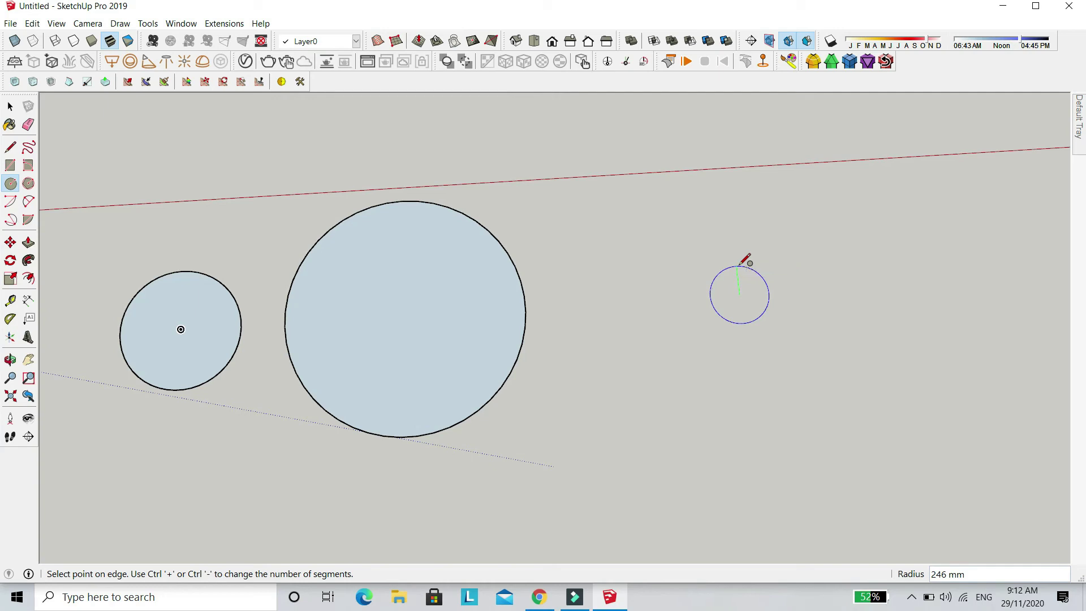
key("ctrl+plus")
key("ctrl+plus")
key("ctrl+plus")
key("ctrl+plus")
key("ctrl+plus")
key("ctrl+plus")
key("ctrl+minus")
key("ctrl+minus")
key("ctrl+minus")
key("ctrl+minus")
key("ctrl+minus")
key("ctrl+minus")
key("ctrl+minus")
key("ctrl+minus")
key("ctrl+minus")
key("ctrl+minus")
key("ctrl+minus")
key("ctrl+minus")
key("ctrl+minus")
left_click(740, 264)
- Examine the smallest circle's segmented outline up close and select its edge
scroll(764, 266, "up", 5)
scroll(730, 192, "up", 3)
key("space")
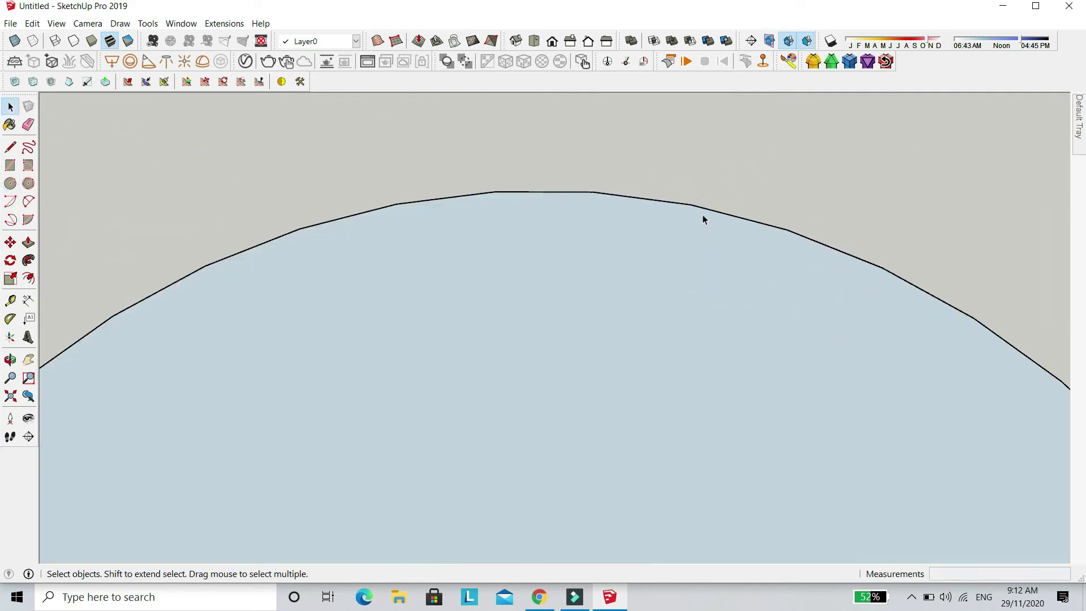
scroll(904, 272, "down", 5)
scroll(764, 201, "up", 4)
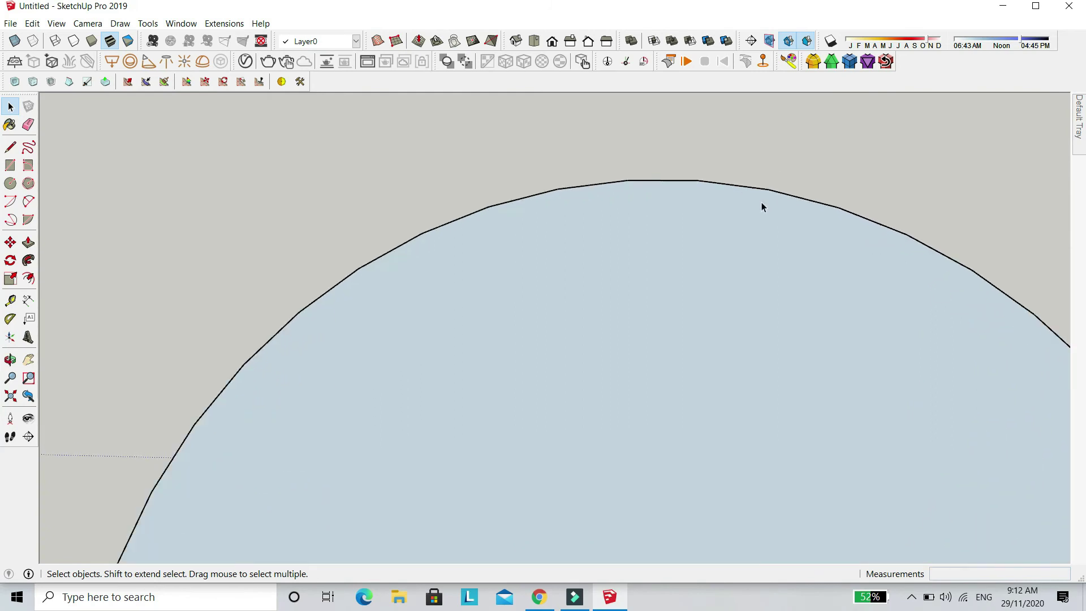
left_click(730, 190)
scroll(816, 244, "down", 8)
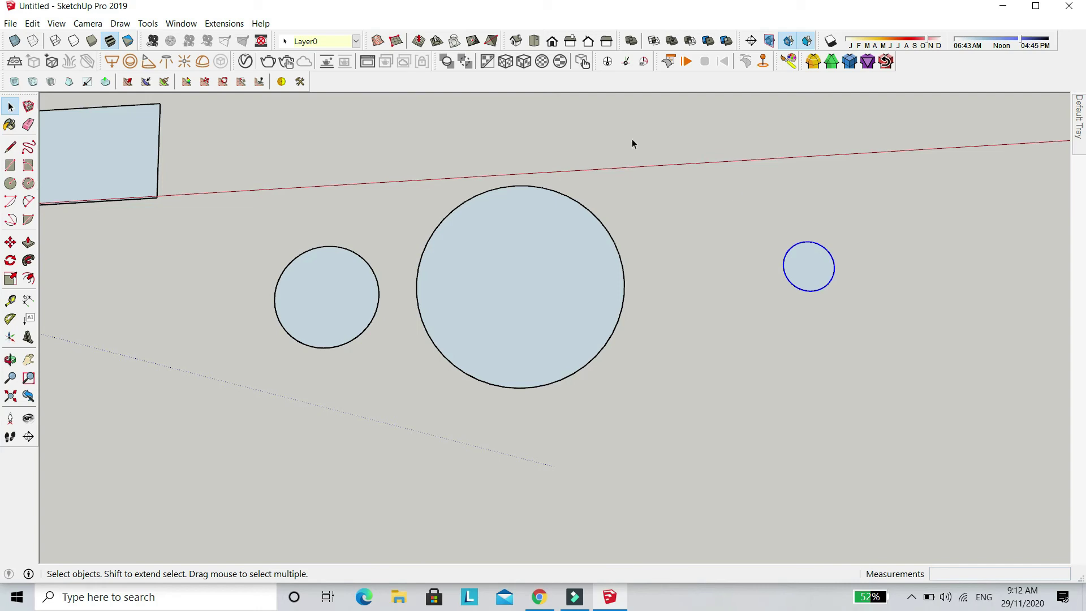
- Draw a six-sided polygon near the smallest circle, with an inscribed radius of about 373 mm and one corner along the red axis
left_click(28, 184)
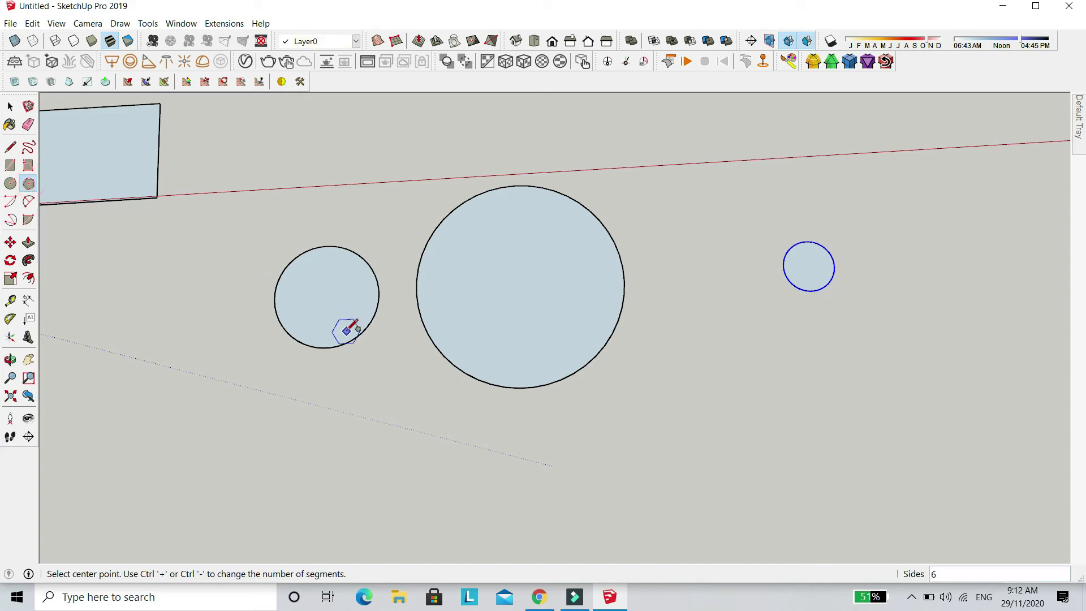
left_click(789, 403)
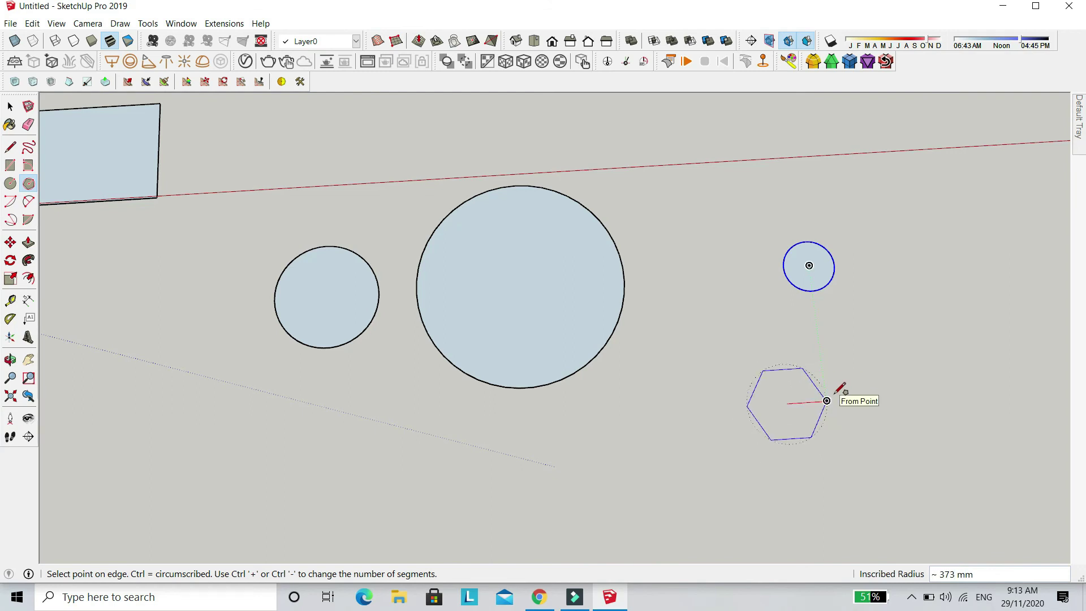
left_click(827, 401)
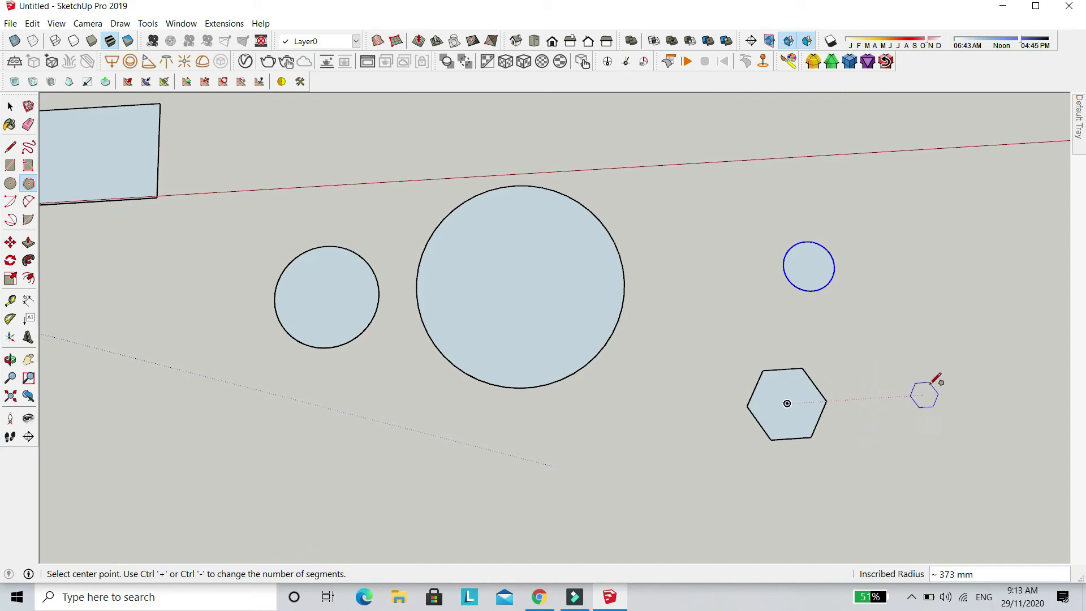
- Draw a second hexagon beside the first, with a 200 mm inscribed radius and one corner along the green axis
left_click(934, 363)
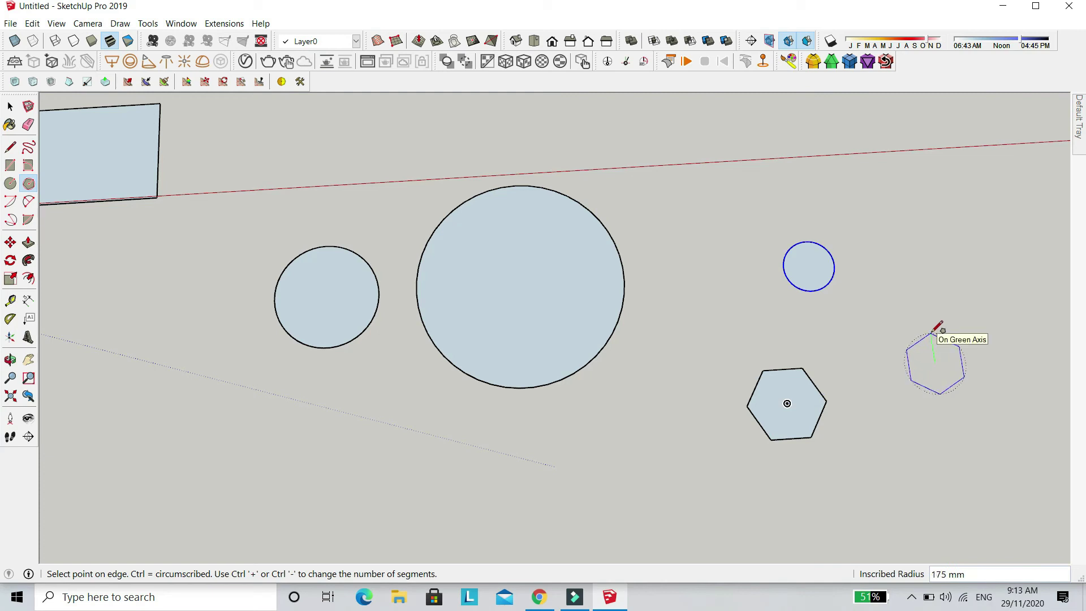
type("200")
key("Return")
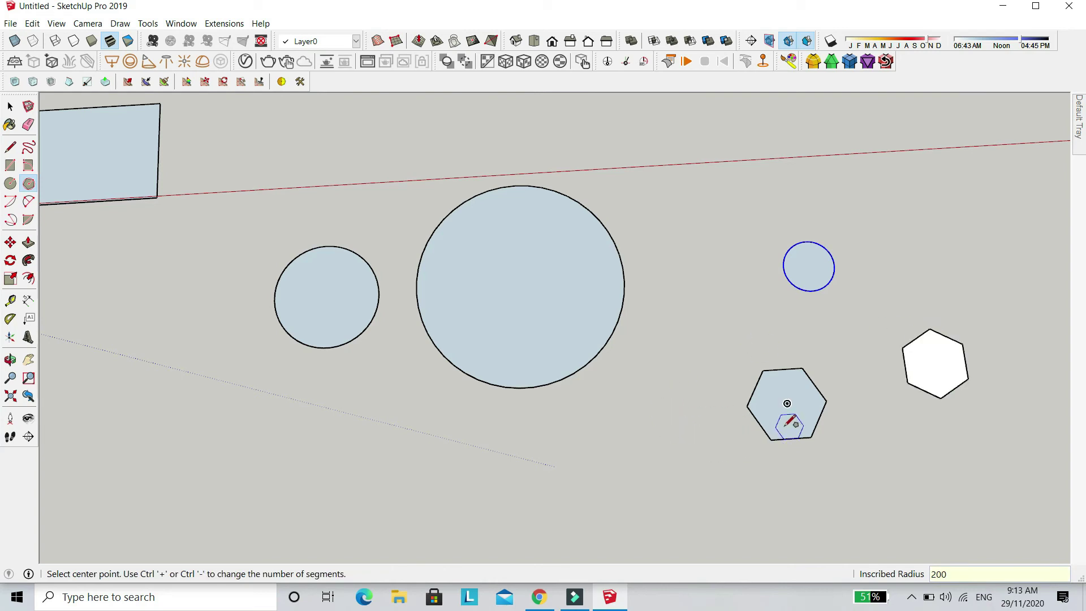
key("space")
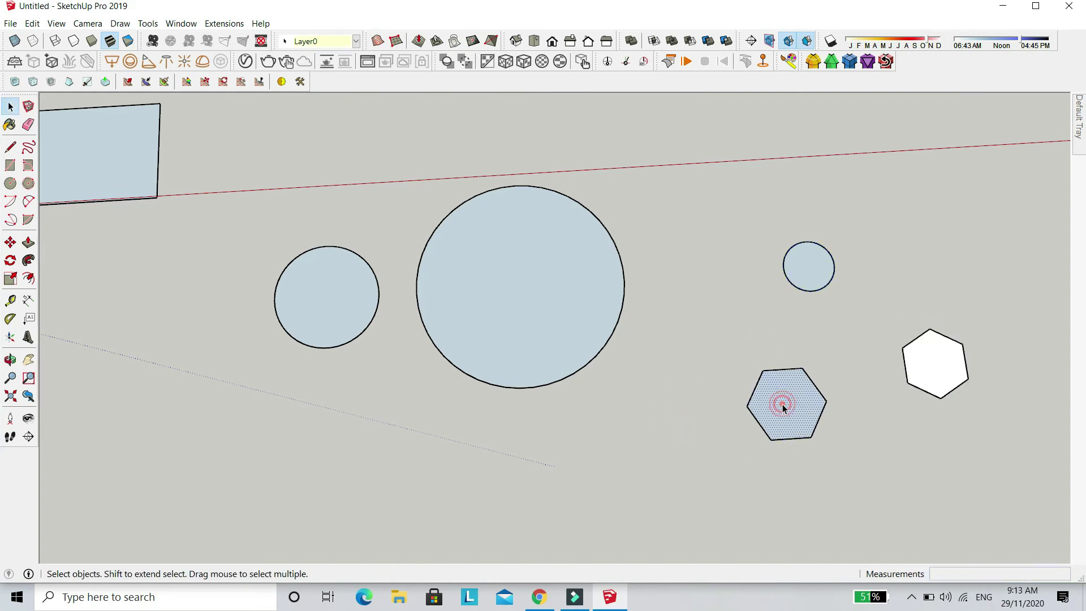
- Reverse the face of the larger hexagon
right_click(783, 404)
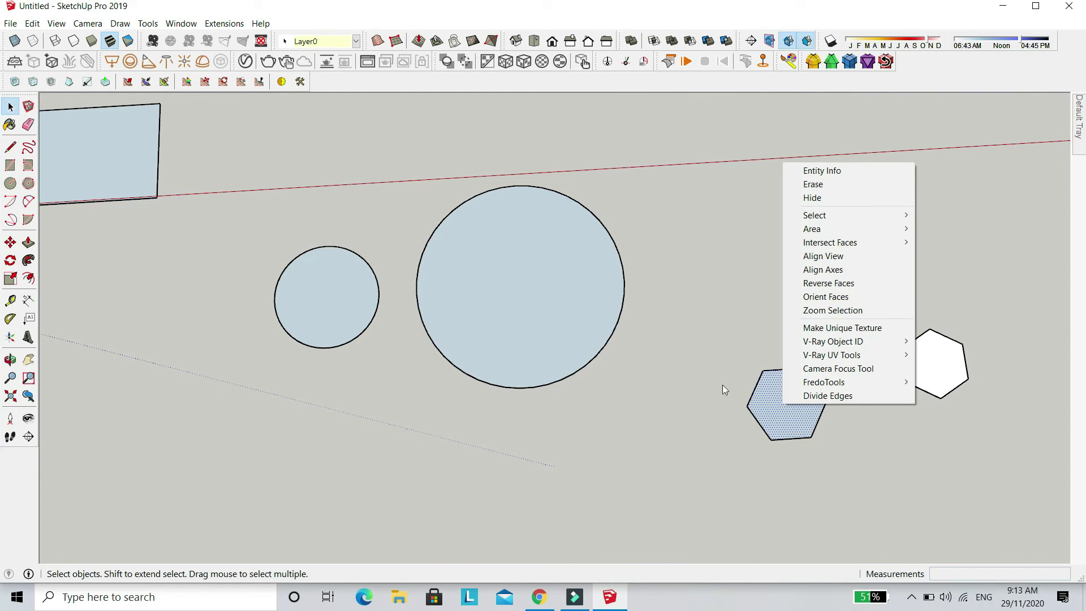
left_click(841, 284)
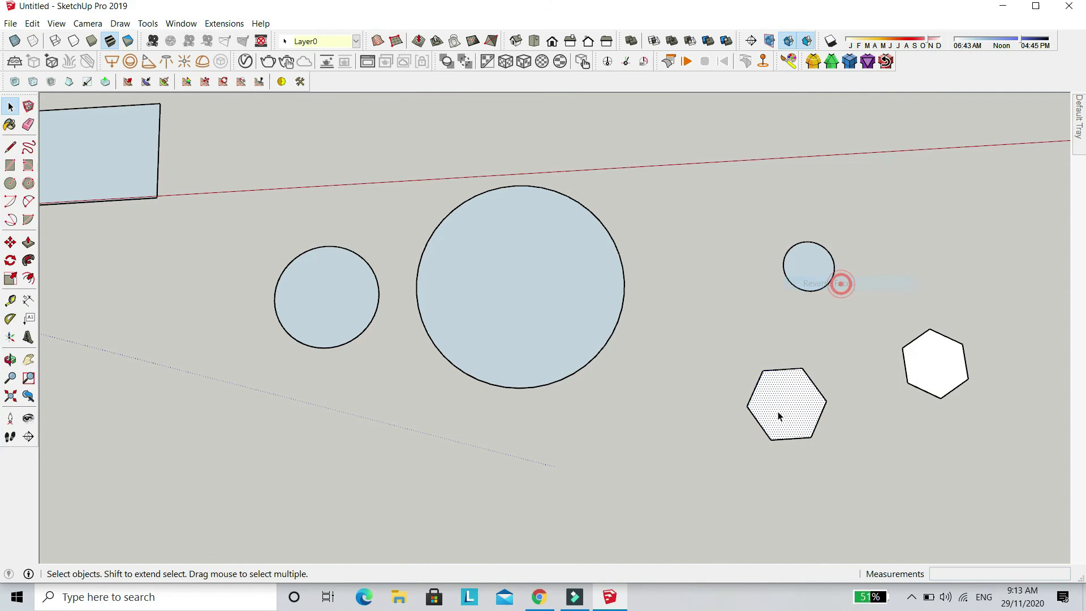
scroll(773, 431, "up", 2)
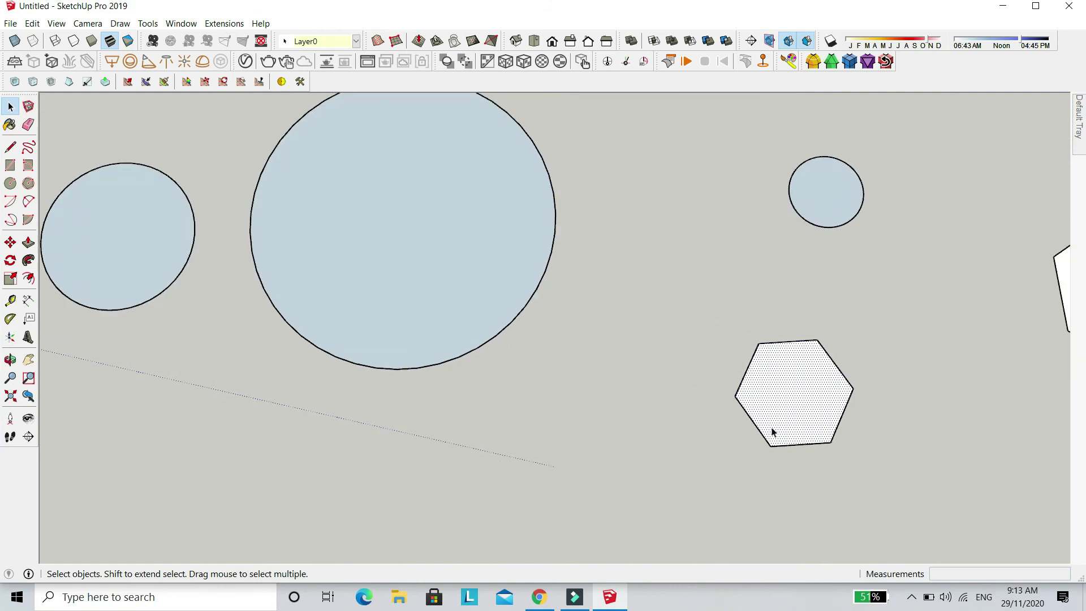
scroll(546, 435, "down", 1)
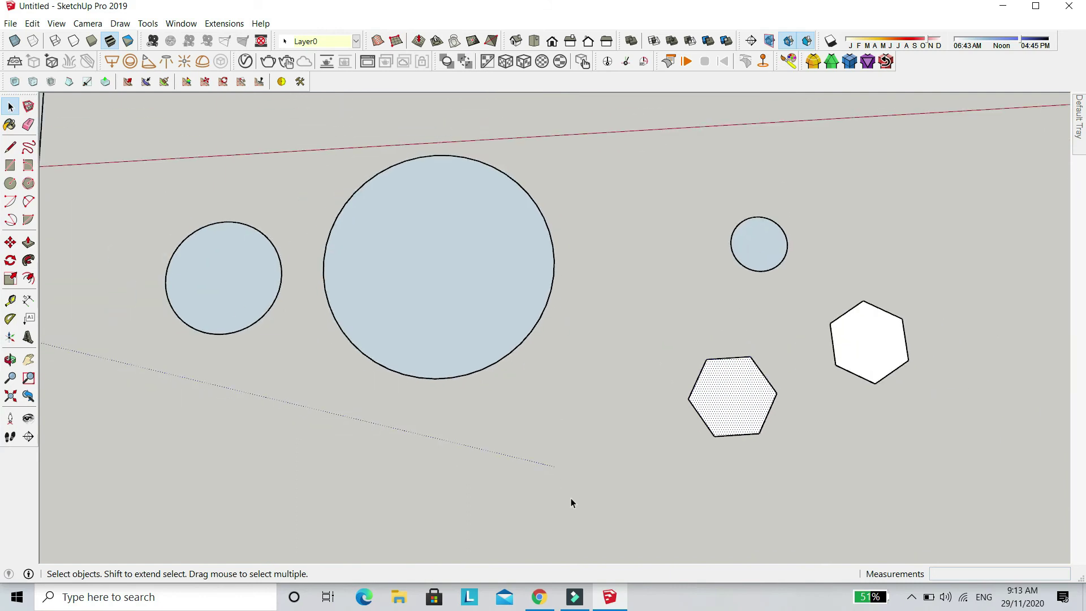
- Draw an 18-sided circumscribed polygon between the largest circle and the larger hexagon, and inspect its edges
key("c")
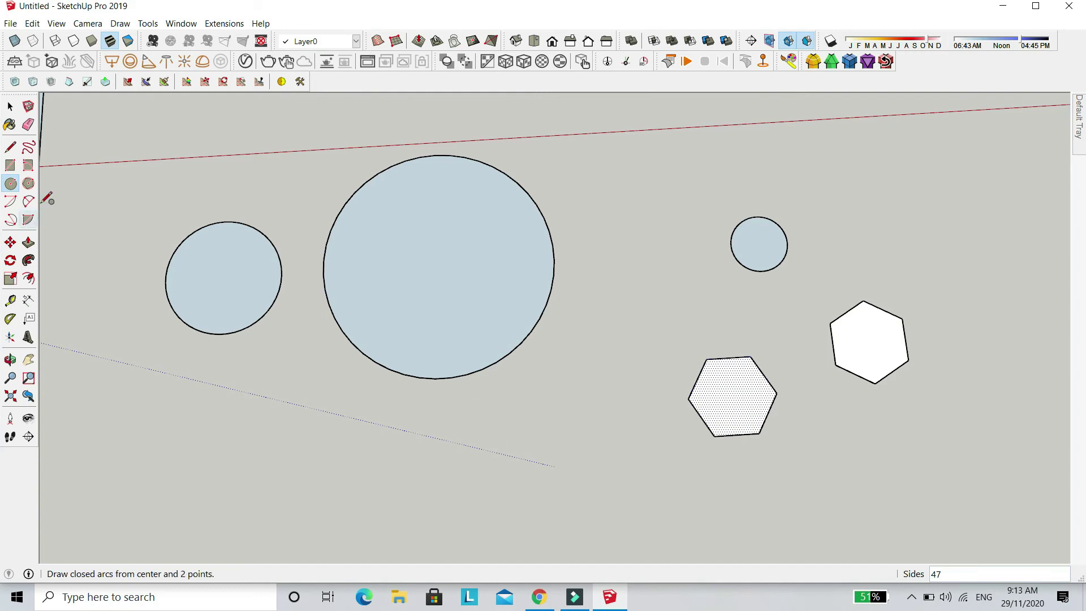
left_click(28, 183)
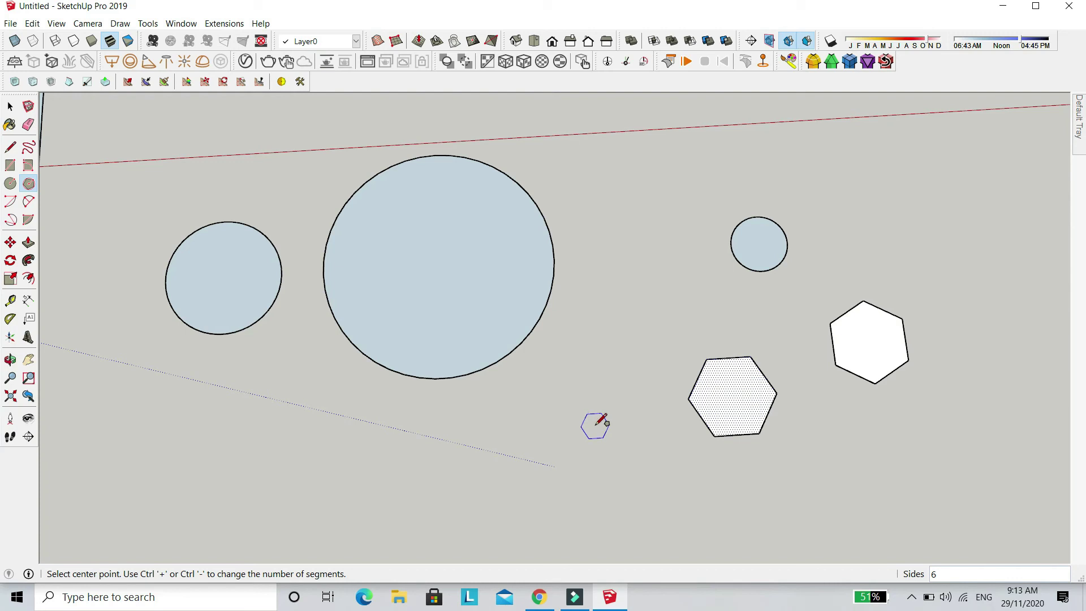
key("ctrl+plus")
key("ctrl+plus")
key("ctrl+plus")
key("ctrl+plus")
key("ctrl+plus")
key("ctrl+plus")
key("ctrl+plus")
key("ctrl+plus")
key("ctrl+plus")
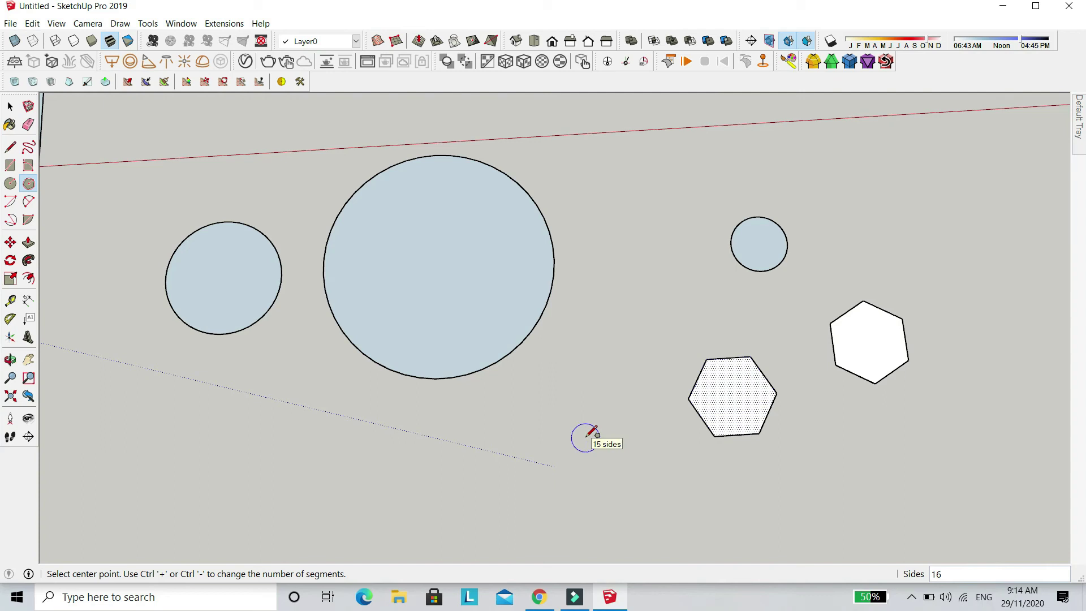
left_click(587, 437)
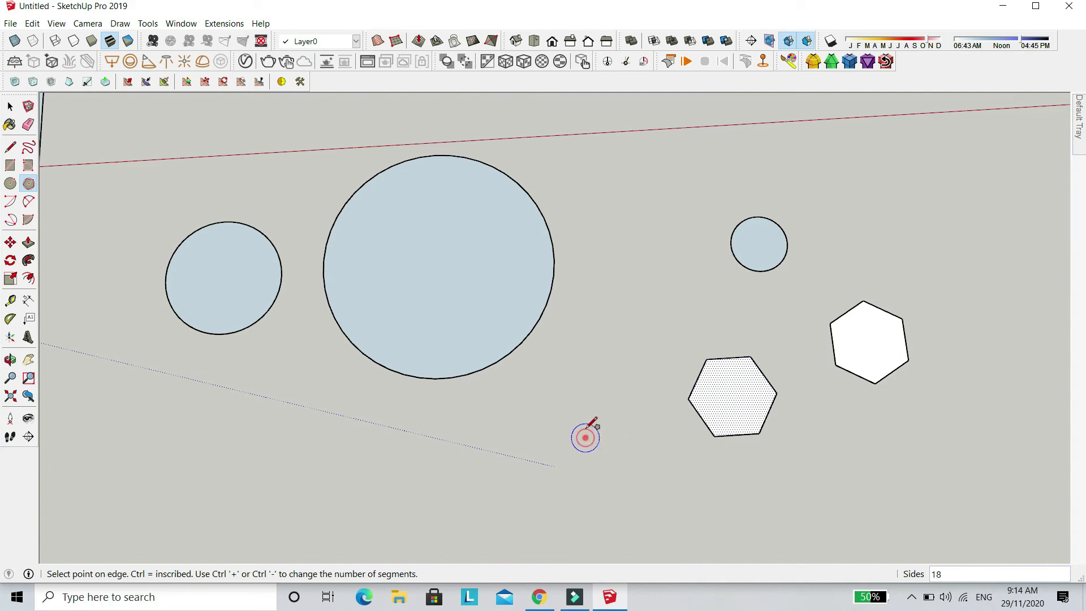
left_click(585, 399)
scroll(579, 417, "up", 3)
scroll(580, 402, "up", 2)
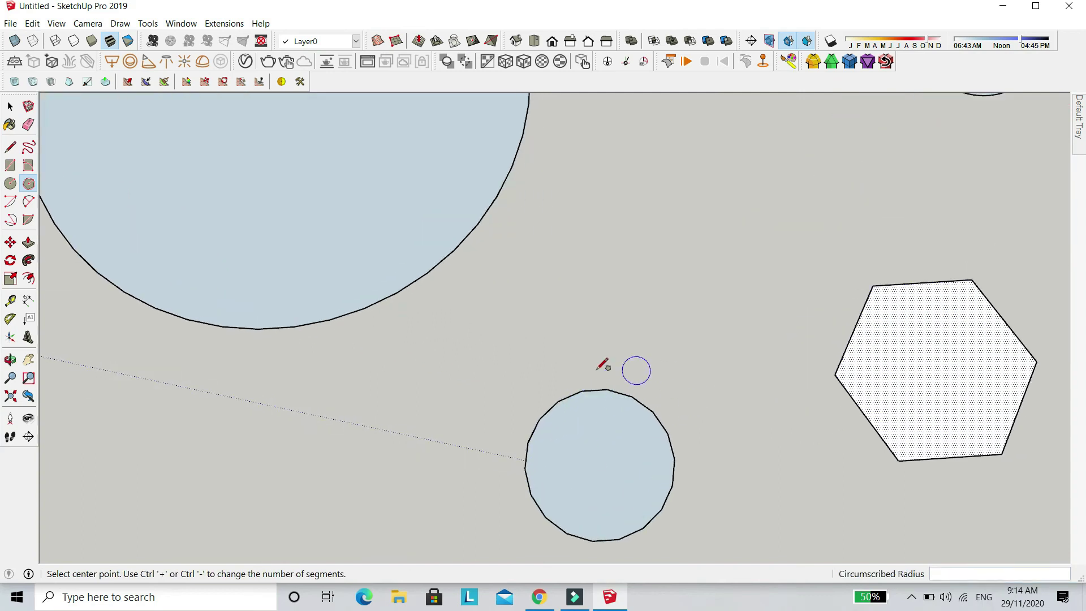
scroll(594, 419, "down", 2)
scroll(636, 416, "down", 2)
key("space")
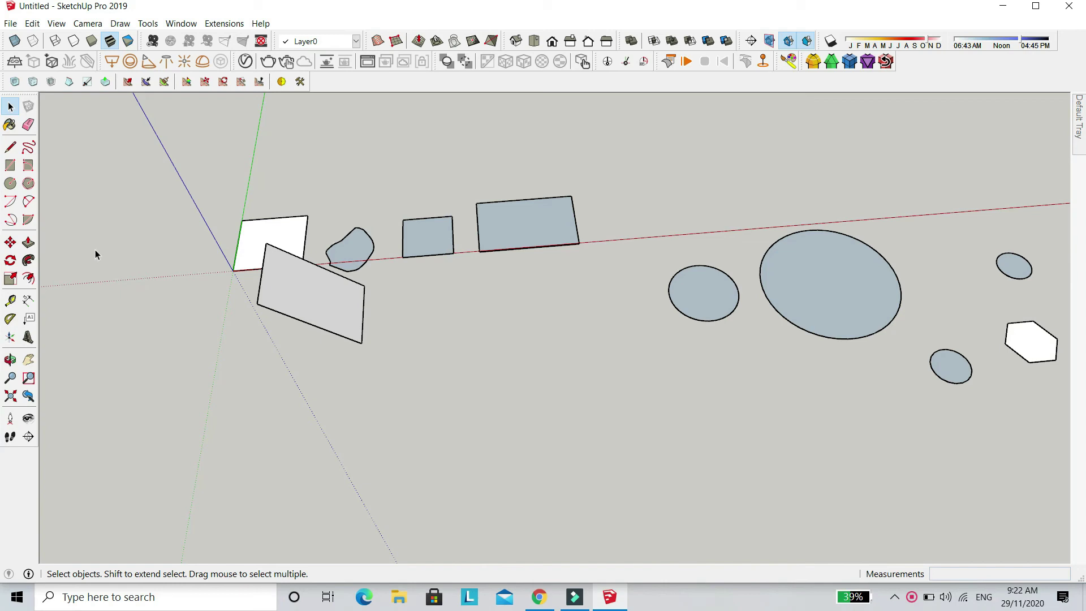
- Draw a 2 Point Arc in the empty area in front of the rectangles, with a bulge of about 265 mm
key("a")
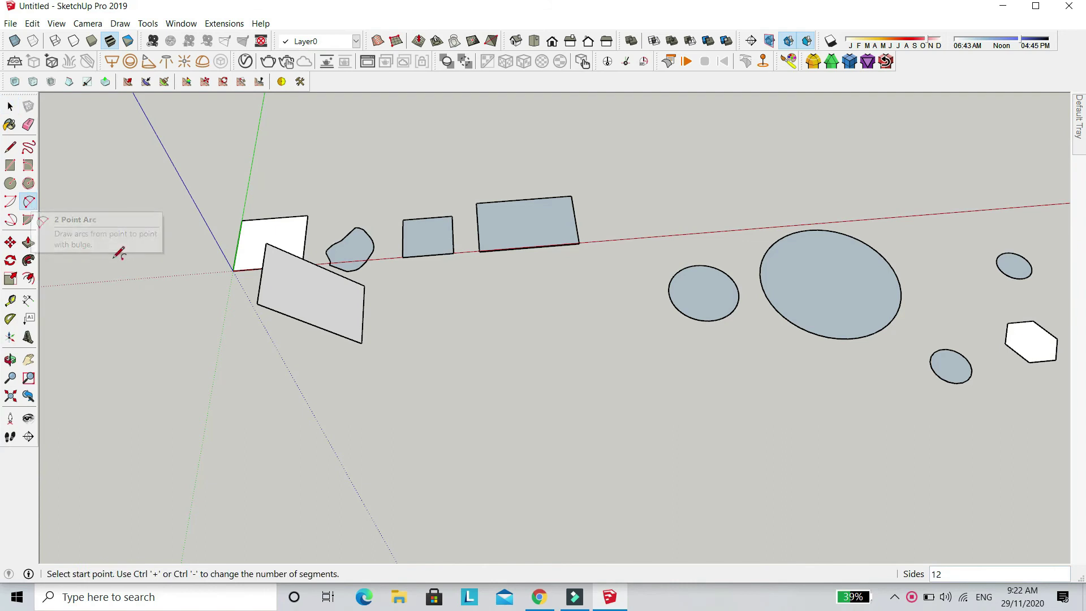
left_click(396, 417)
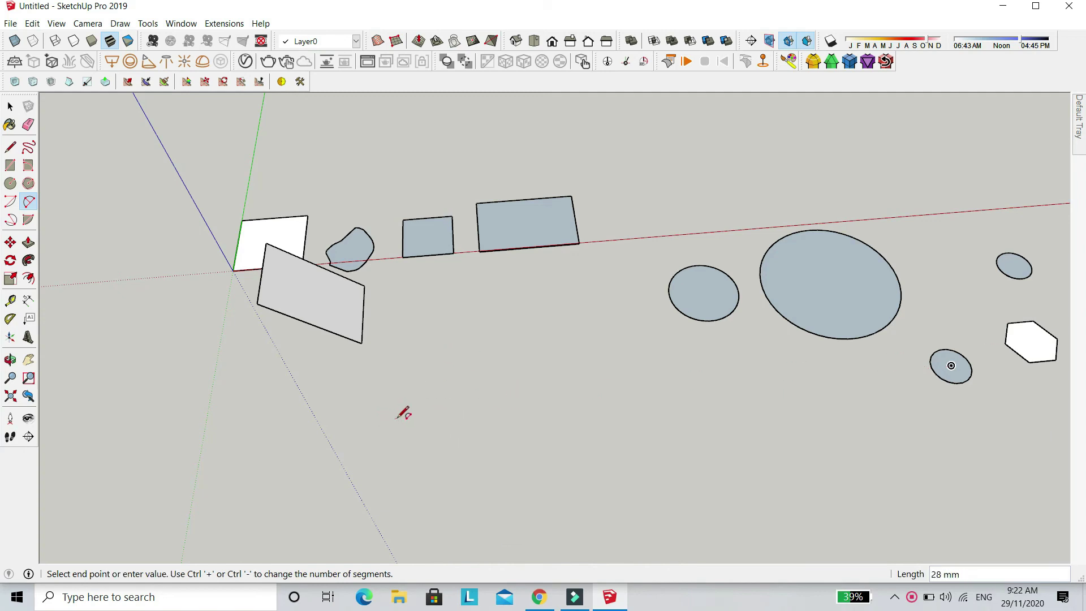
left_click(541, 406)
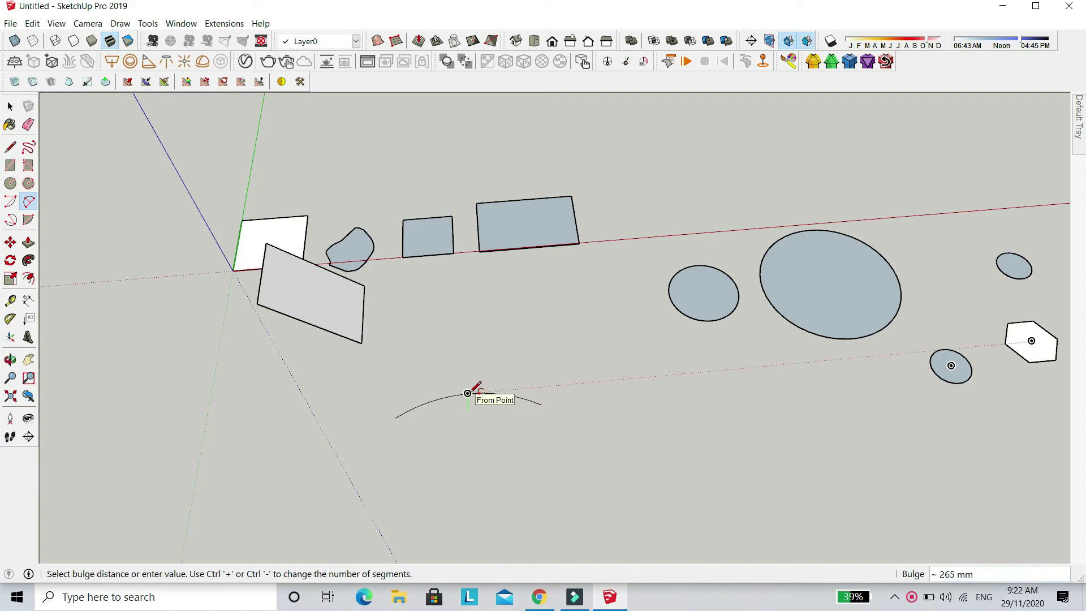
left_click(467, 393)
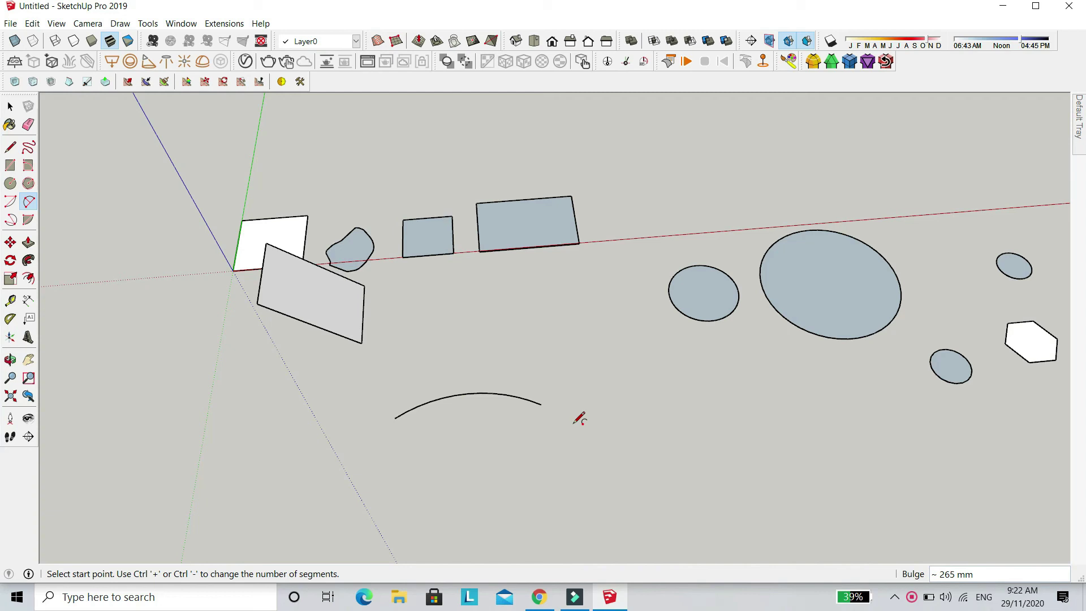
- Draw an arc by centre and two points beside the two-point arc, starting along the red axis from its centre
left_click(11, 202)
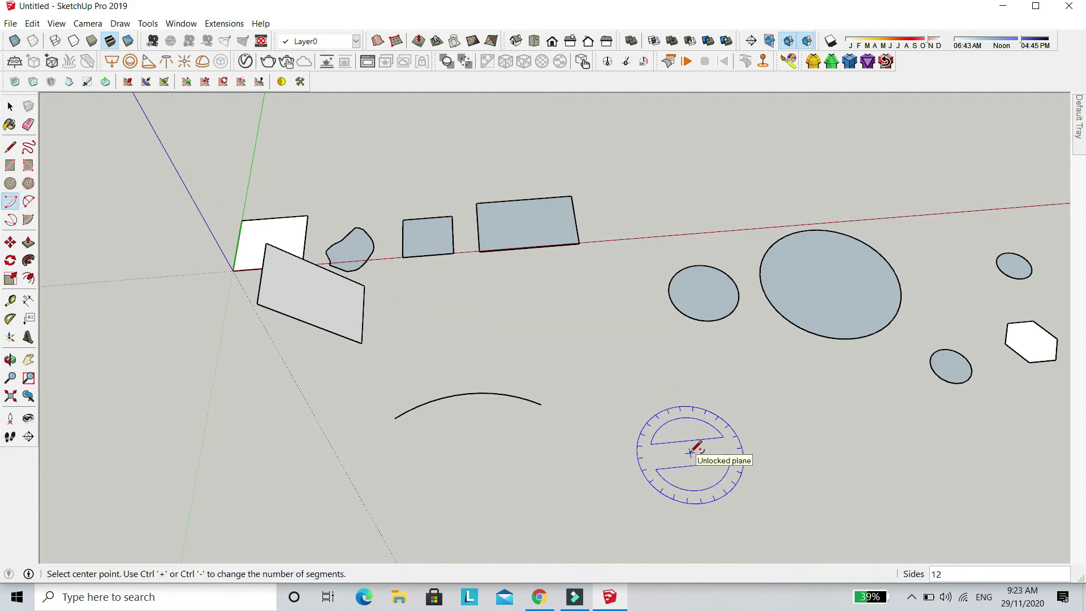
left_click(691, 451)
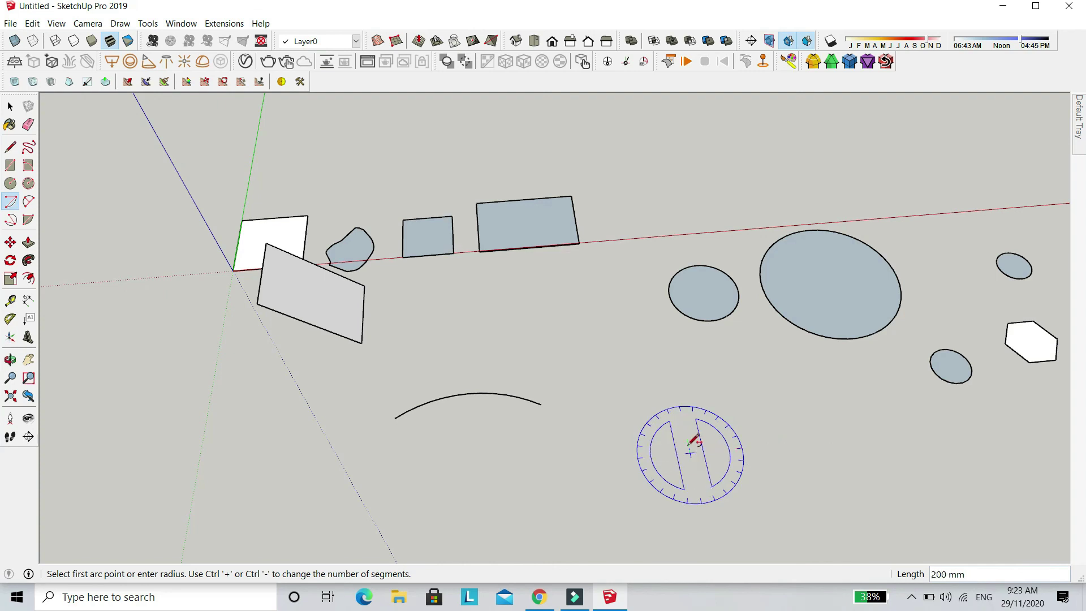
left_click(774, 445)
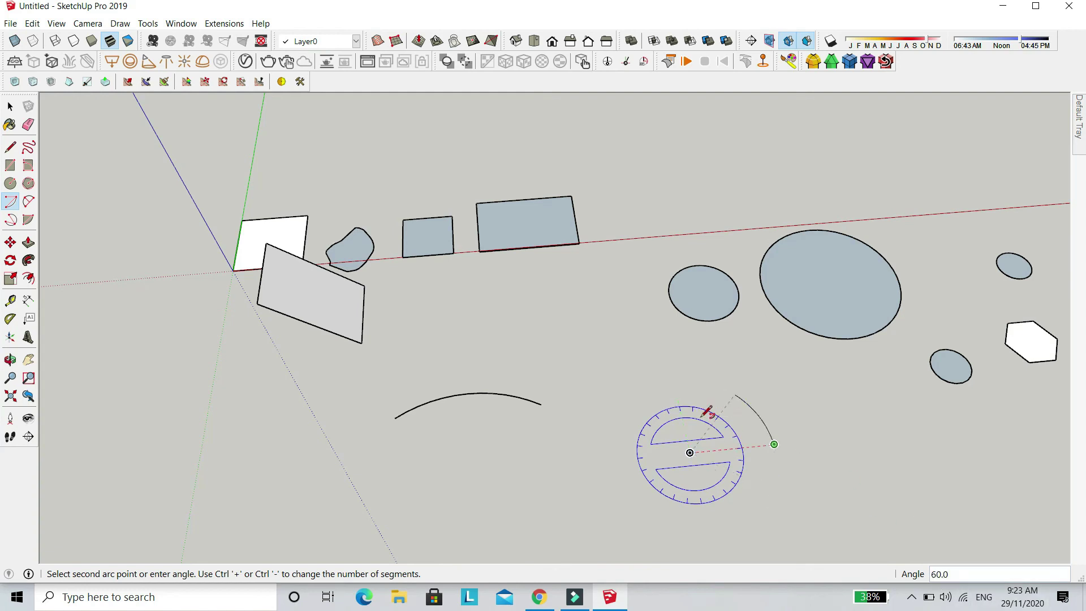
left_click(641, 432)
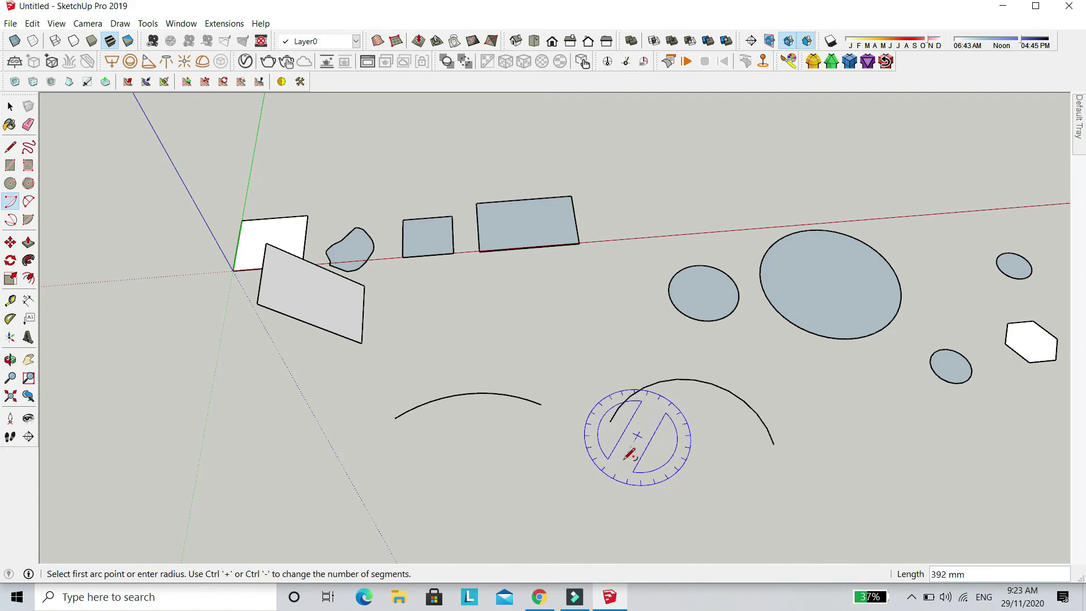
key("Escape")
key("space")
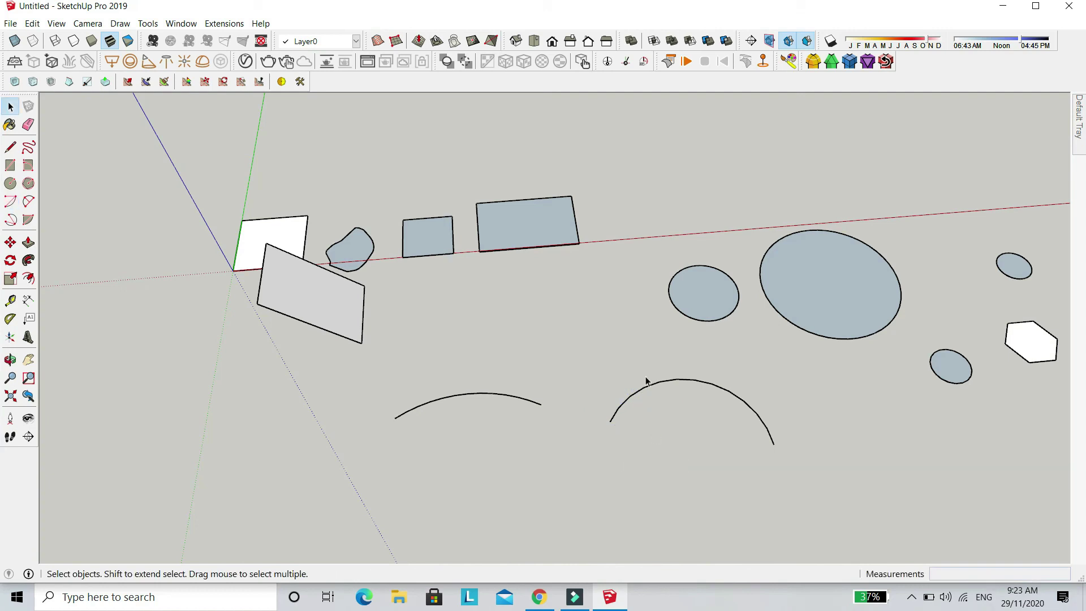
- Draw a 3 Point Arc of about 261 degrees in the empty area in front of the two existing arcs
left_click(10, 221)
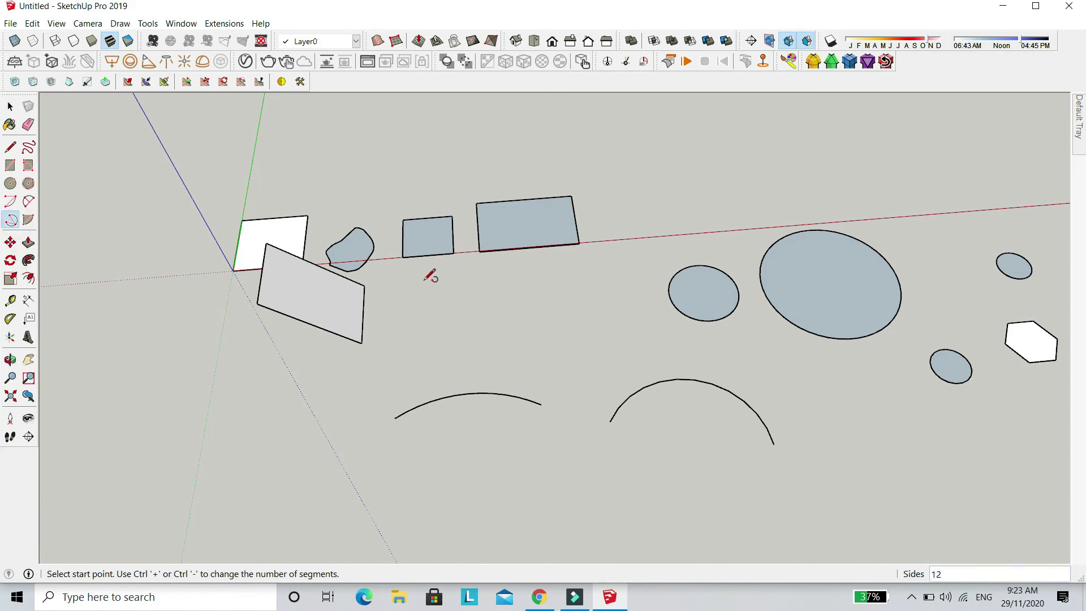
scroll(439, 283, "down", 3)
scroll(569, 441, "up", 2)
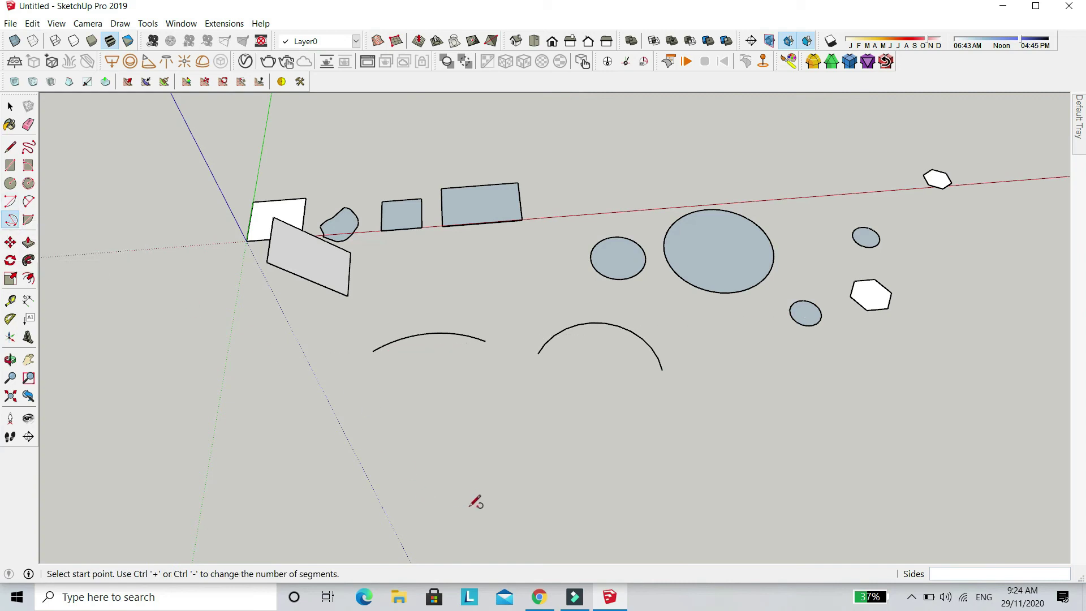
left_click(481, 494)
scroll(486, 498, "down", 1)
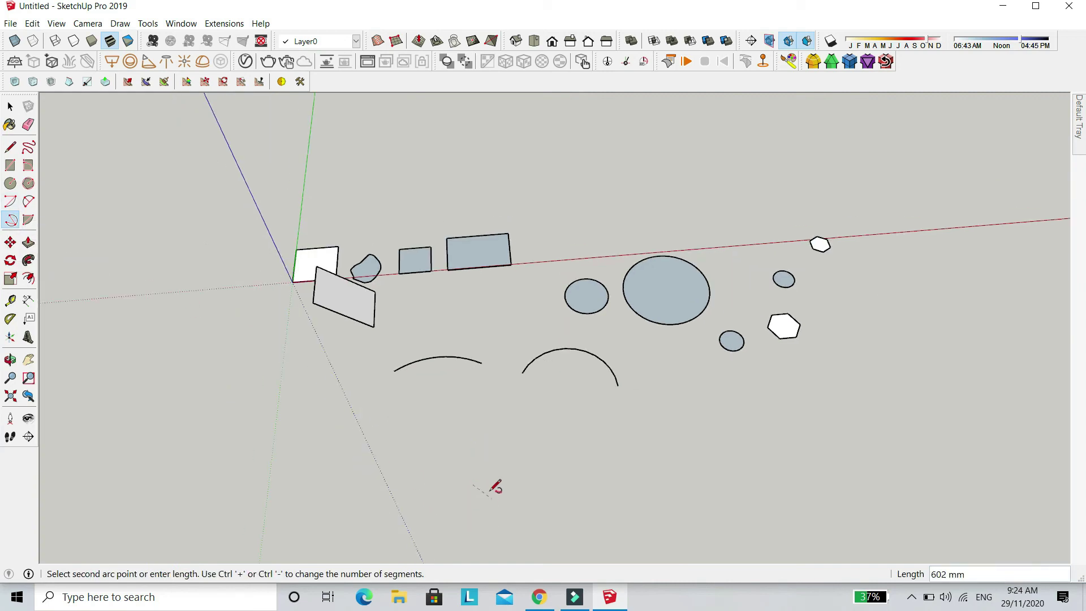
scroll(492, 494, "up", 2)
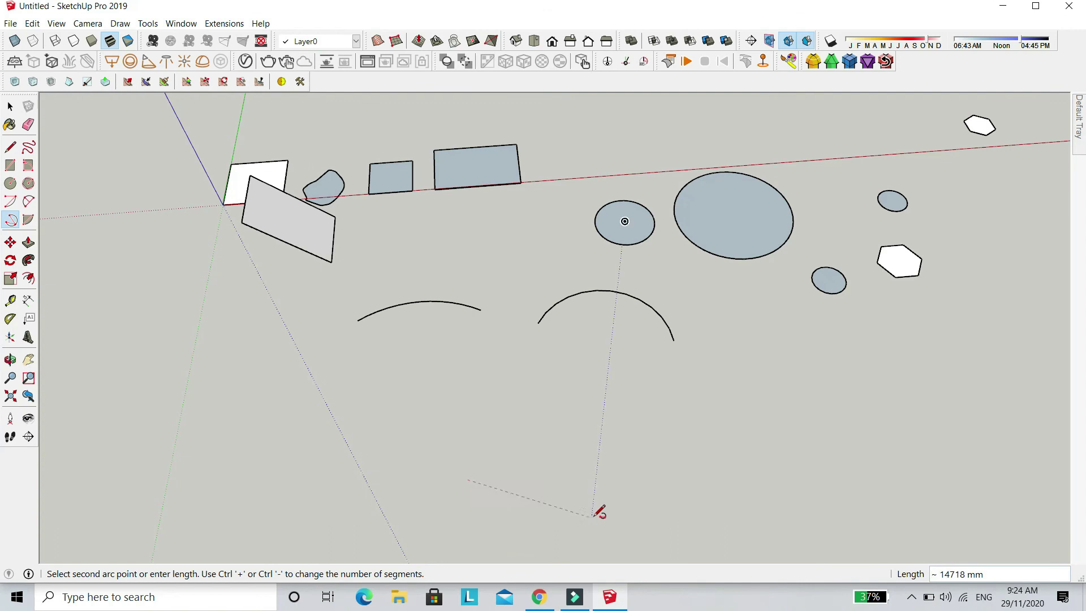
left_click(563, 488)
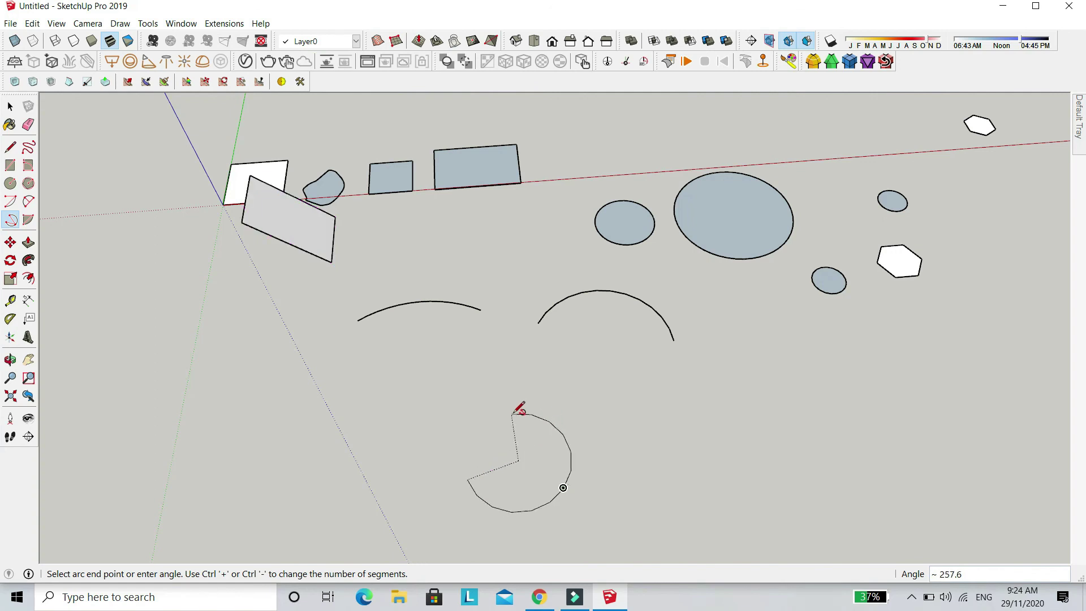
left_click(509, 402)
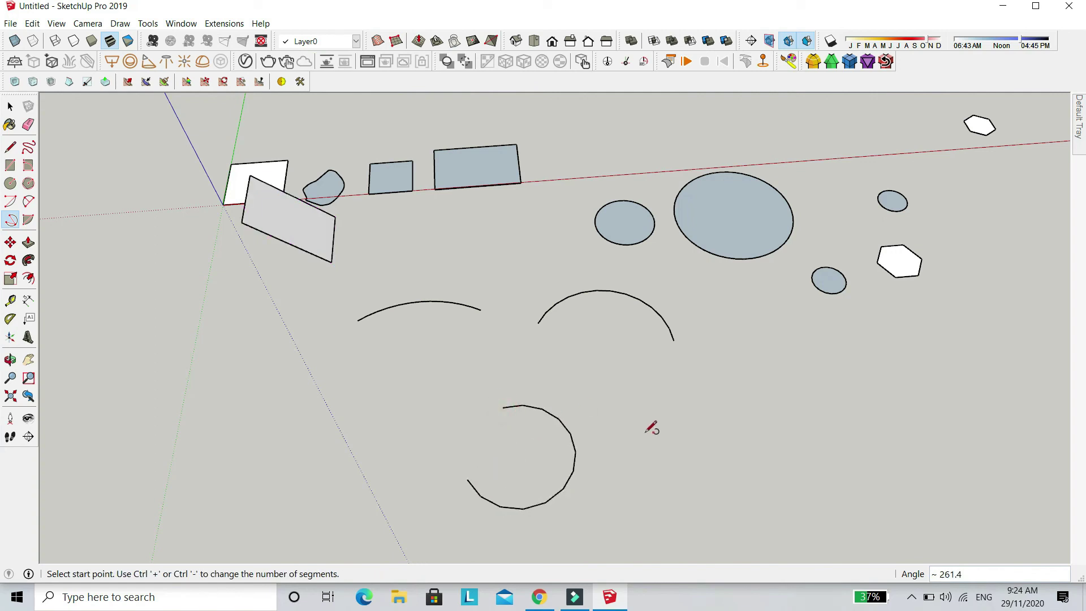
- Draw a small 3 Point Arc near the blue axis line, with a second-point length of 500 mm and an angle of 45 degrees
left_click(317, 402)
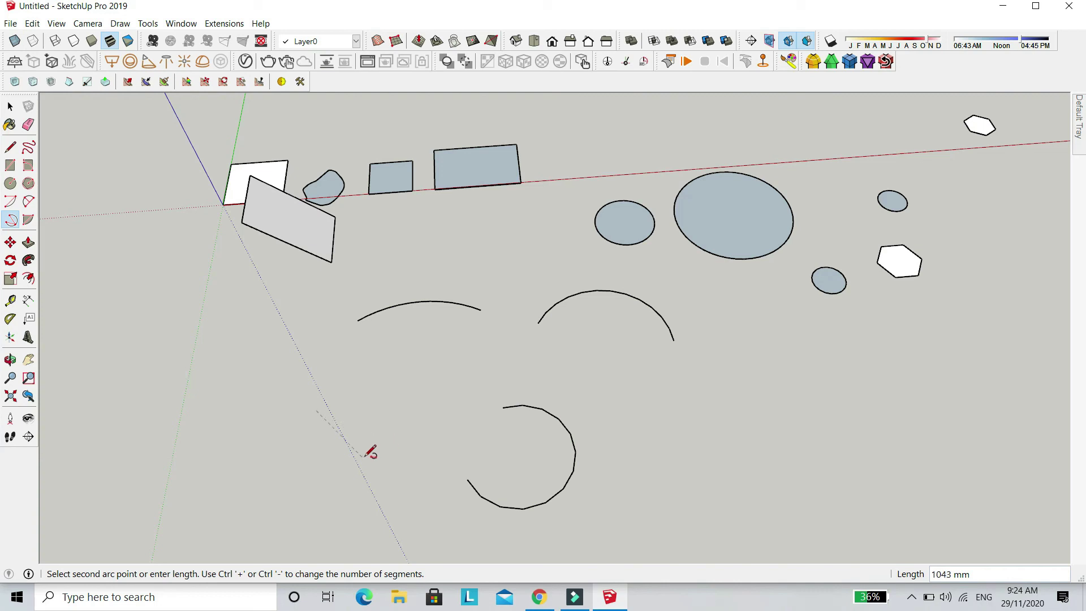
type("500")
key("Return")
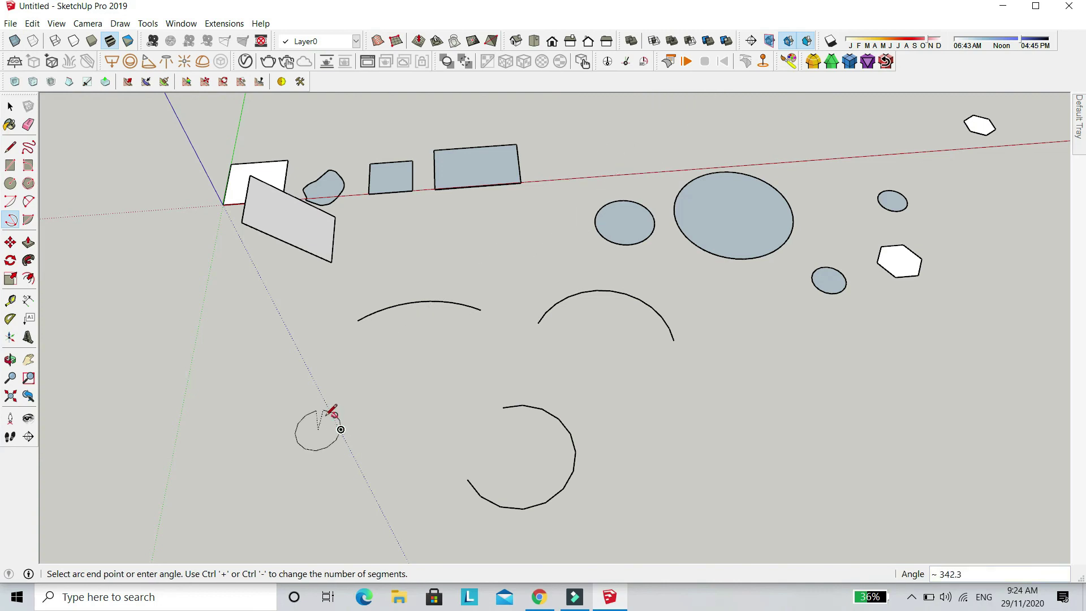
scroll(350, 433, "up", 2)
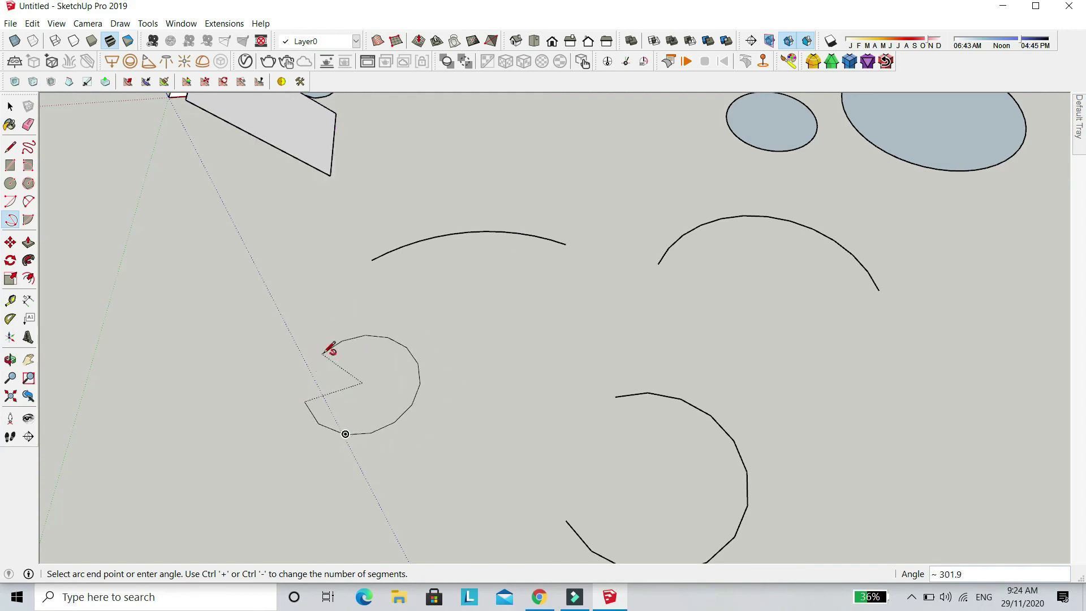
key("Return")
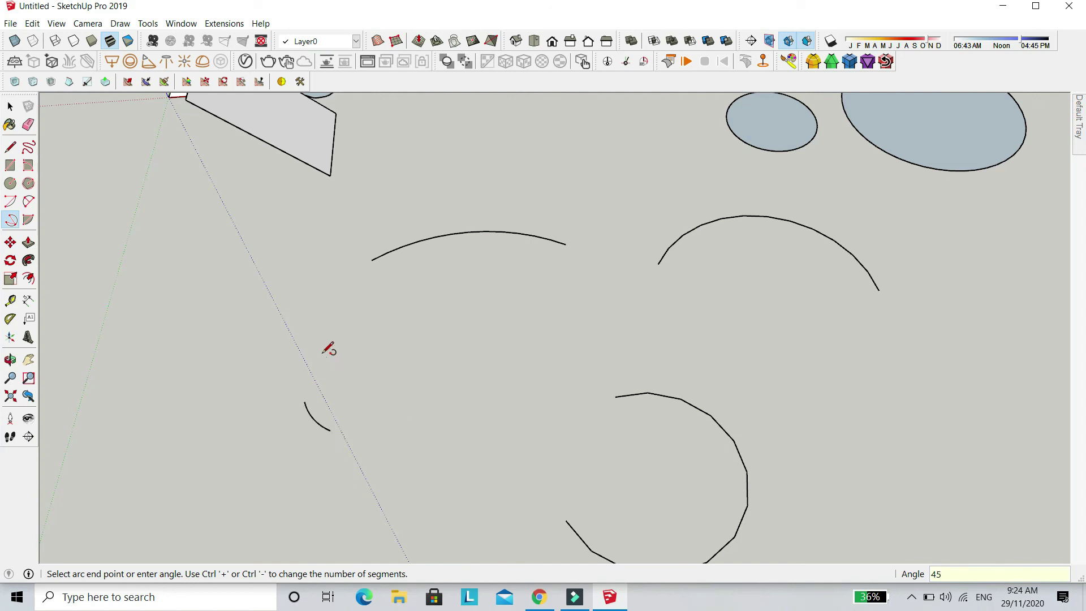
scroll(305, 403, "up", 3)
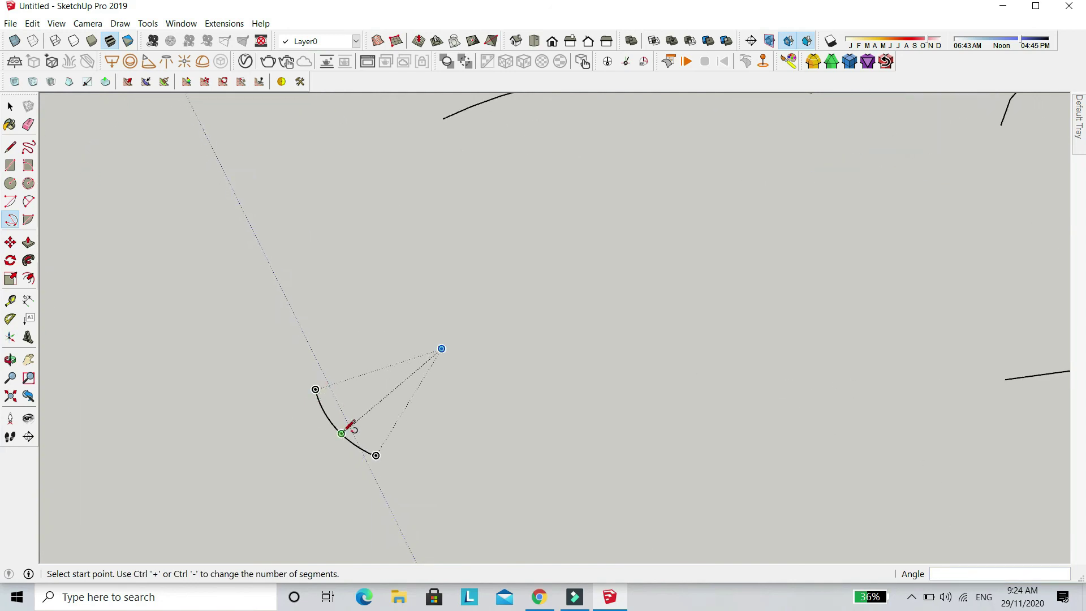
scroll(334, 360, "down", 5)
scroll(368, 383, "down", 1)
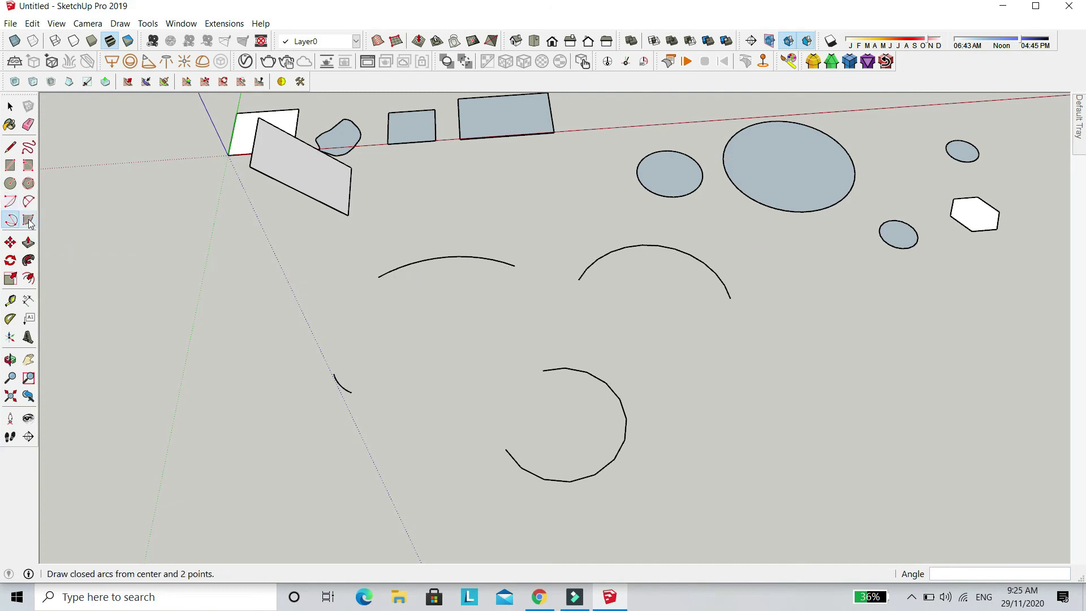
- Draw a closed pie-shaped arc with a 45-degree angle in the empty area in front of the circles and polygons
left_click(29, 222)
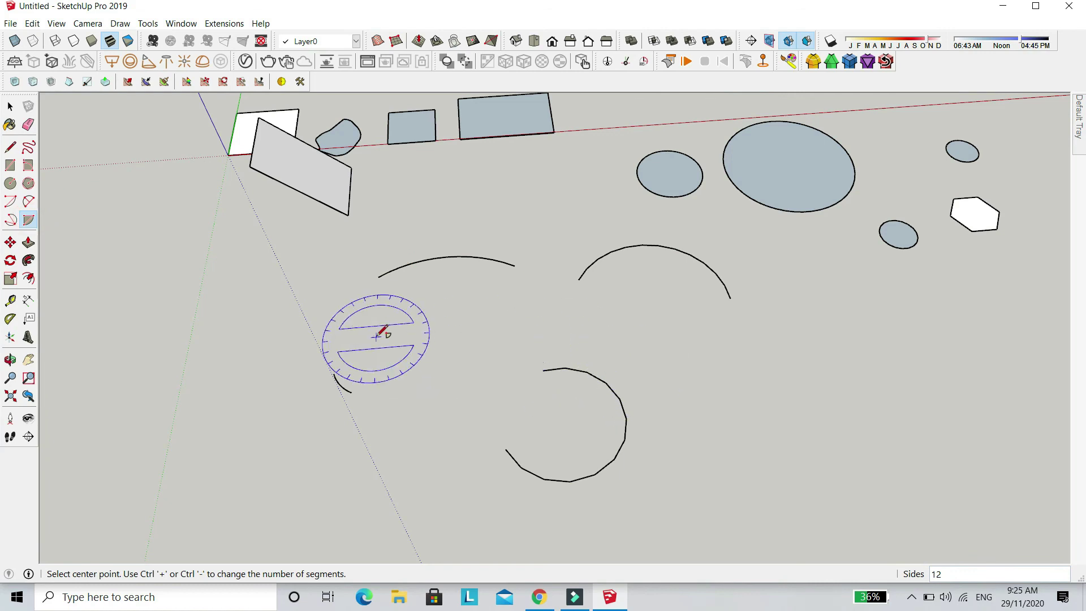
scroll(378, 335, "down", 2)
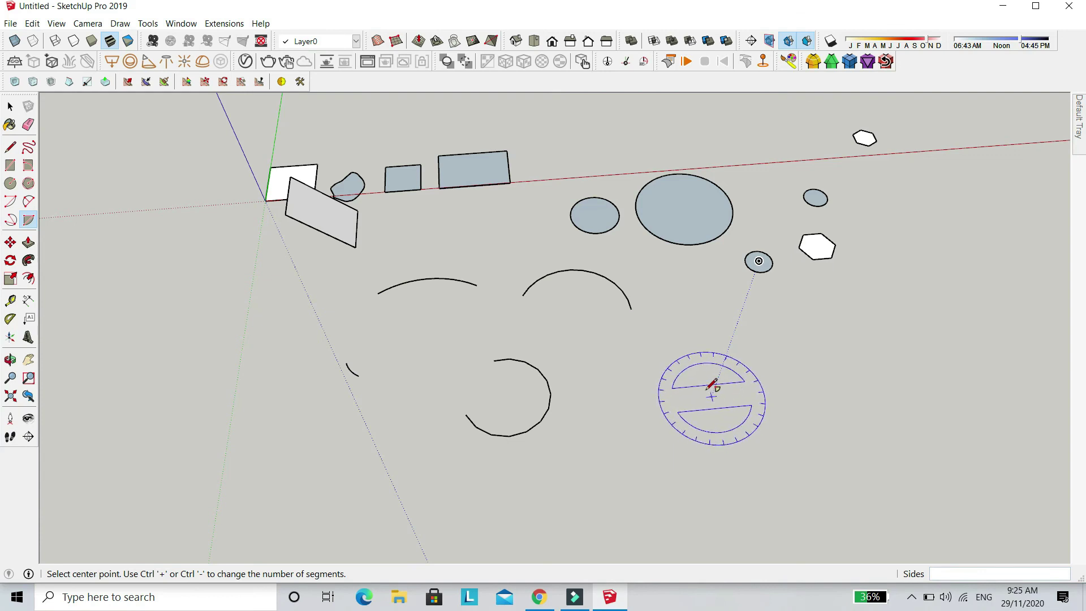
left_click(712, 394)
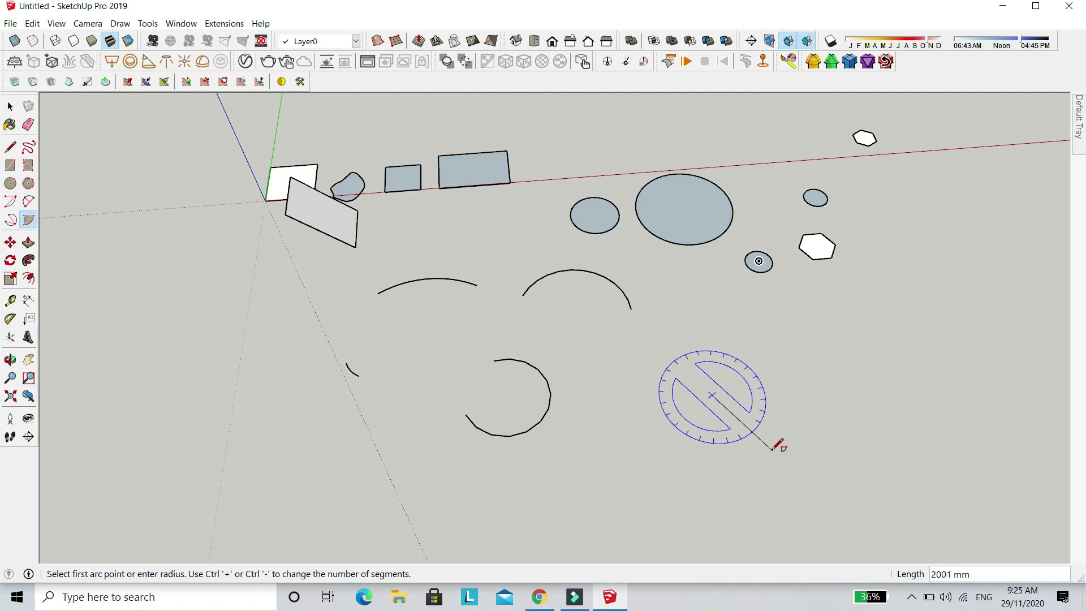
left_click(734, 472)
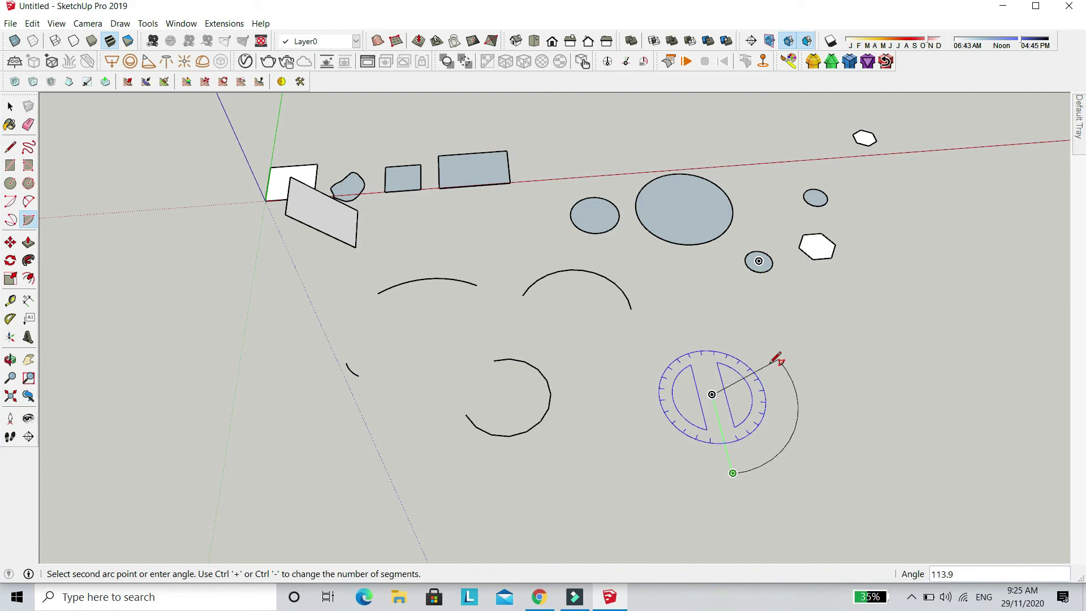
type("45")
key("Return")
scroll(756, 430, "up", 5)
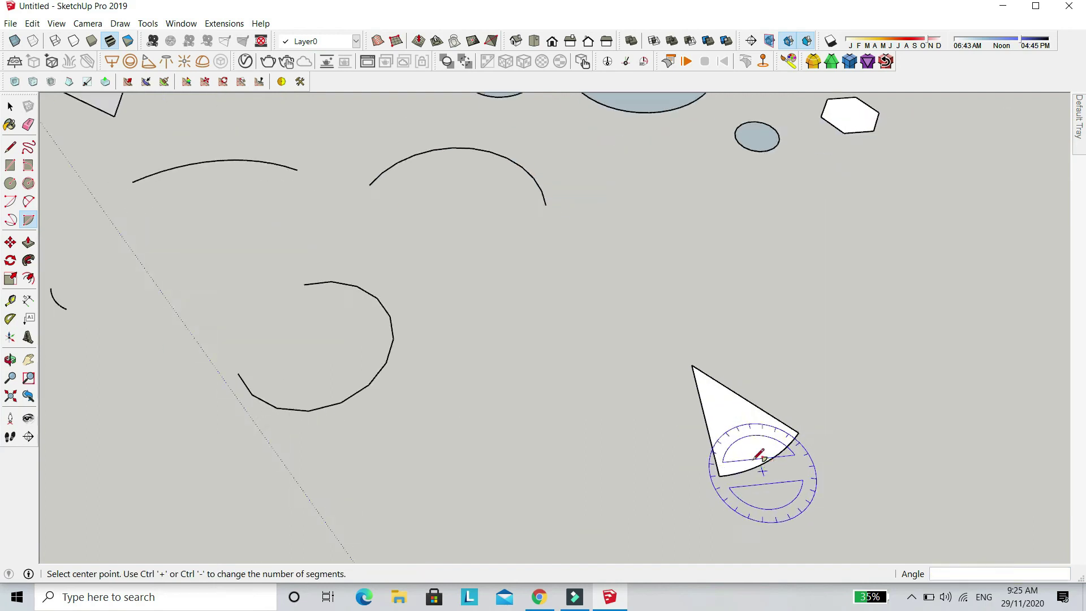
scroll(762, 444, "down", 6)
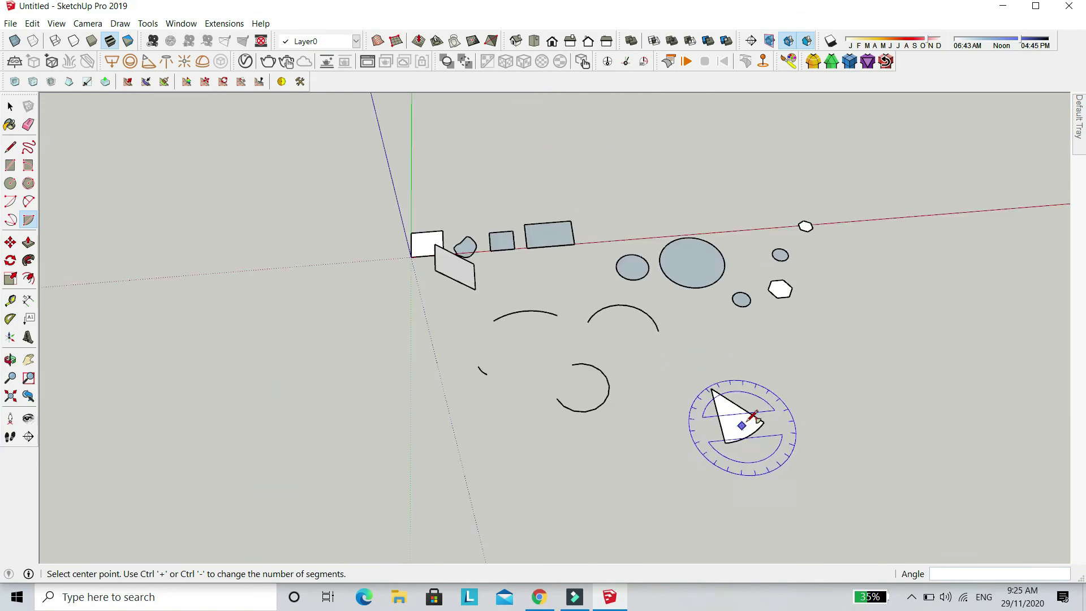
- Reverse the faces of the largest circle, the medium circle beside it and the larger rectangle on the red axis
key("space")
scroll(699, 260, "up", 5)
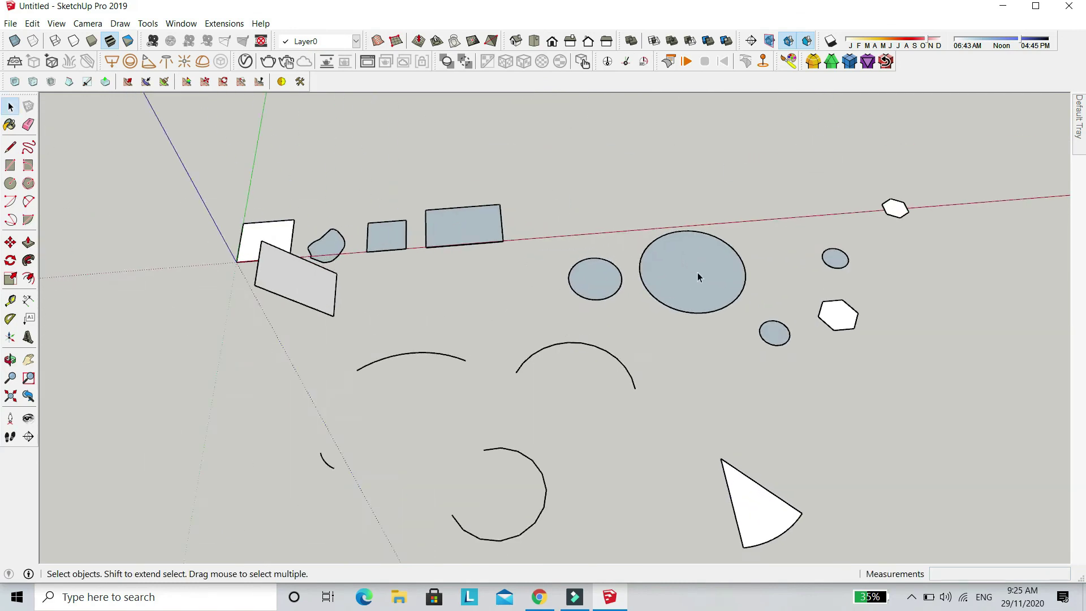
left_click(687, 286)
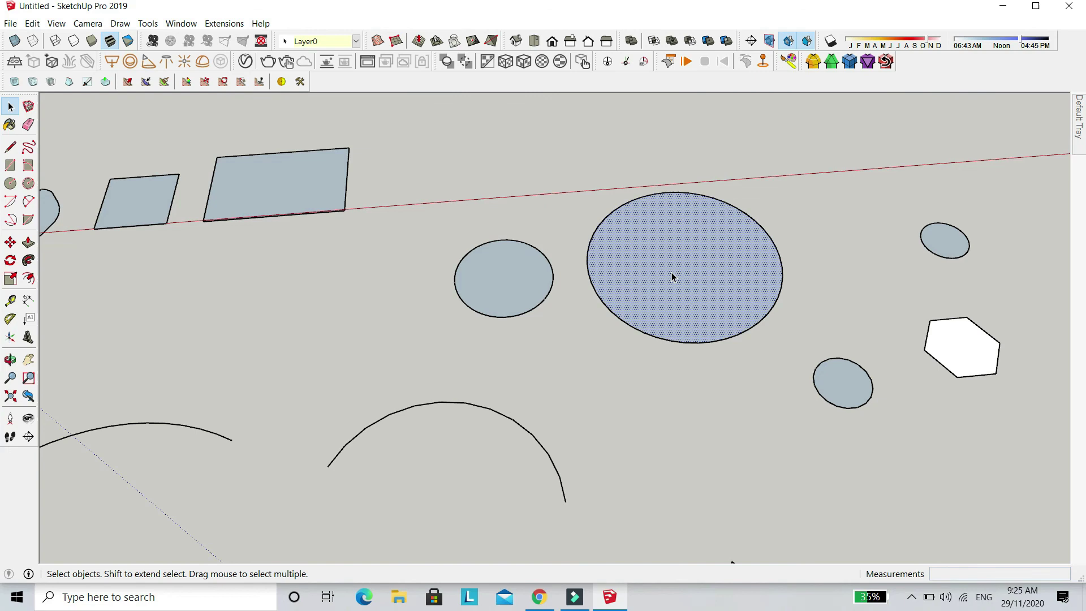
right_click(673, 276)
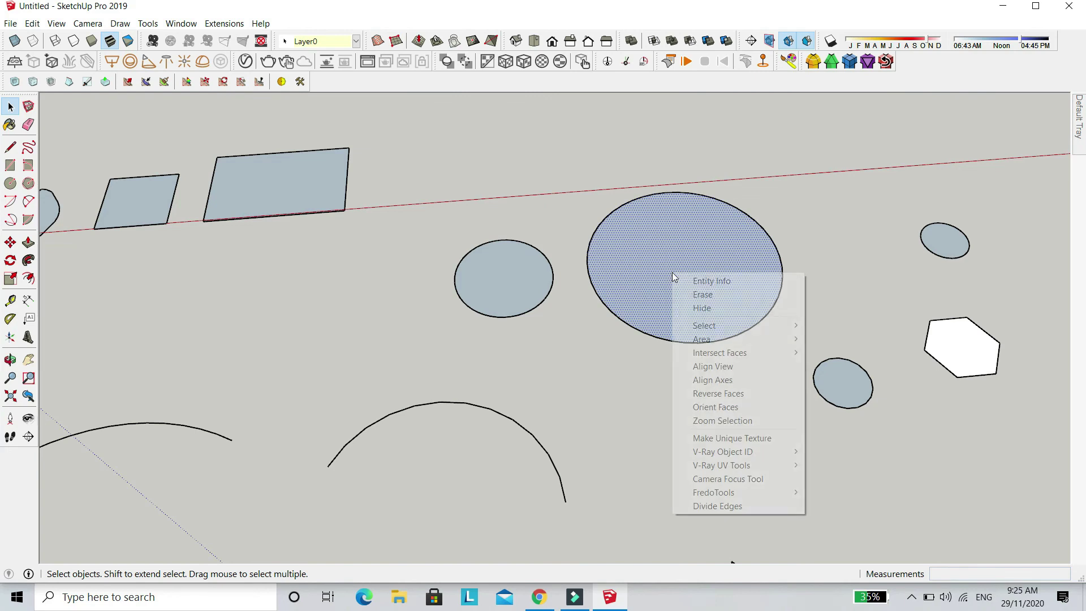
left_click(736, 394)
right_click(504, 271)
left_click(560, 391)
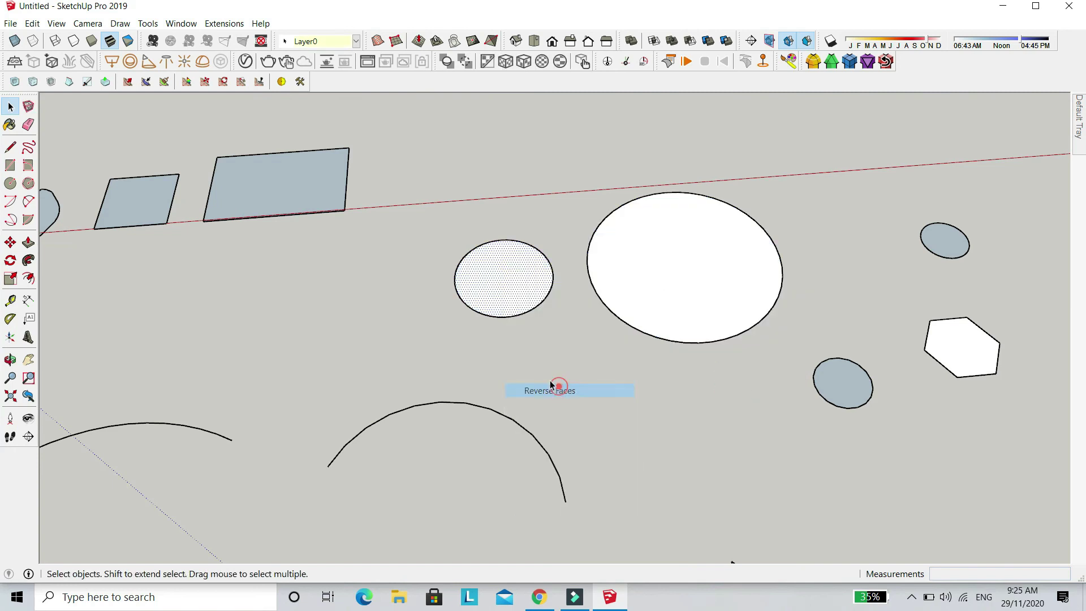
right_click(267, 199)
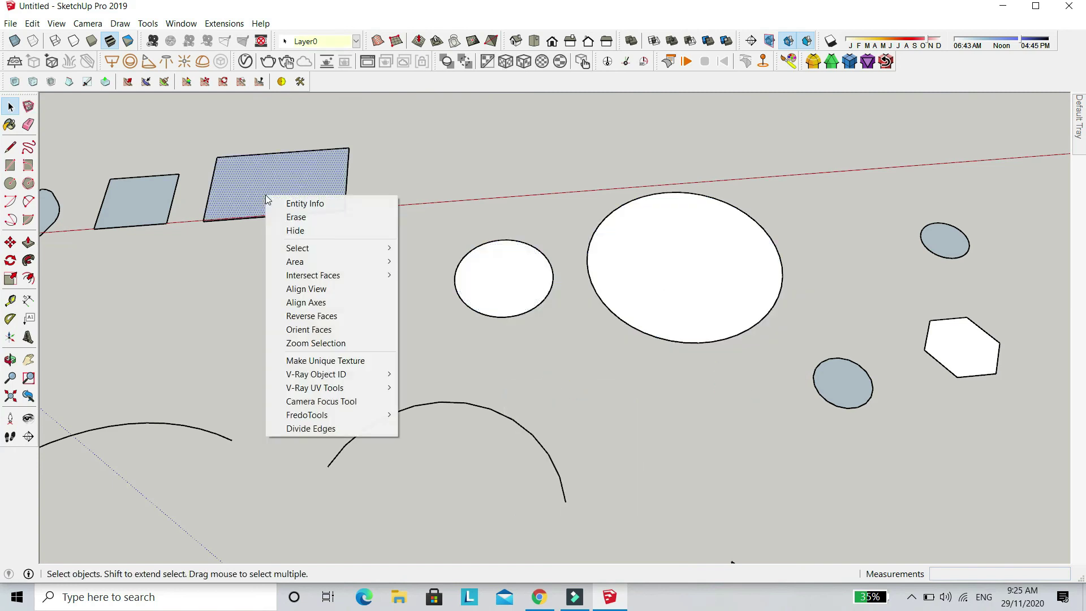
left_click(311, 316)
- Reverse the faces of the two small round shapes beside the larger hexagon
middle_click_drag(657, 164, 671, 225)
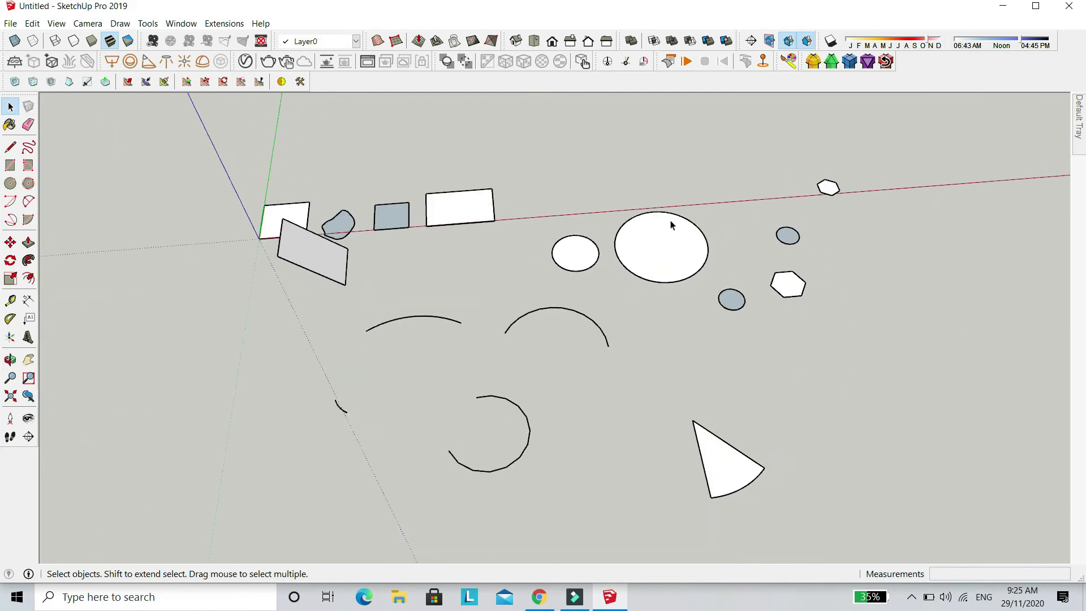
left_click_drag(609, 129, 1057, 447)
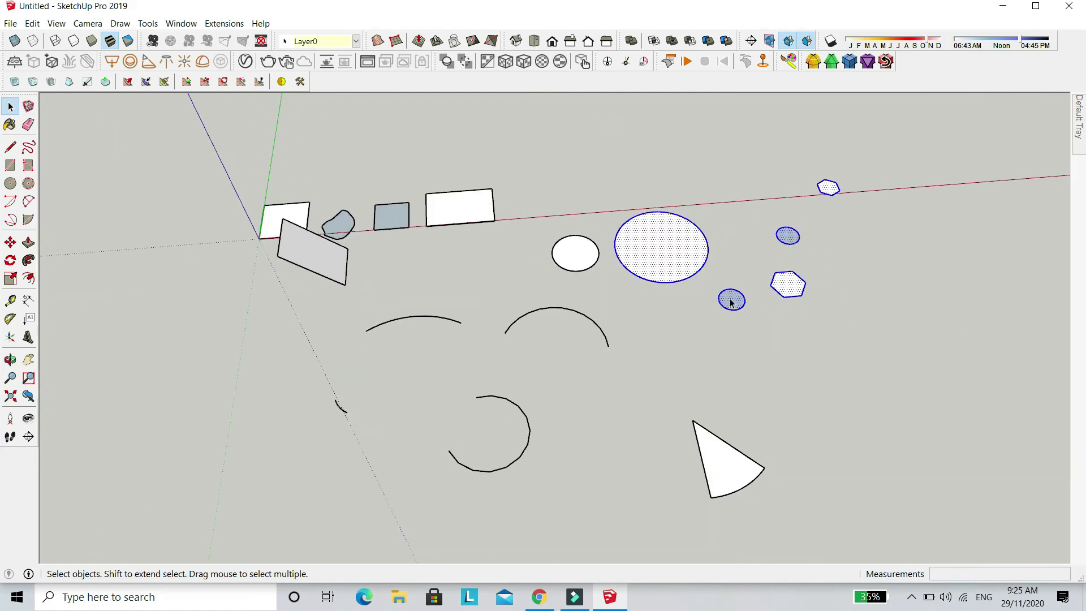
left_click(749, 356)
left_click(730, 300)
right_click(733, 296)
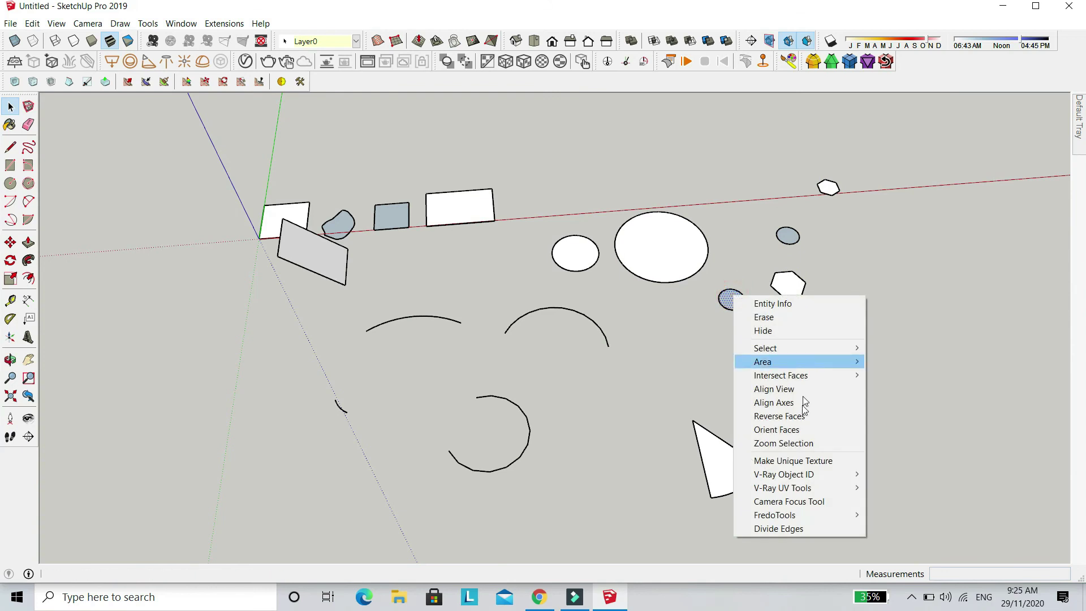
left_click(798, 420)
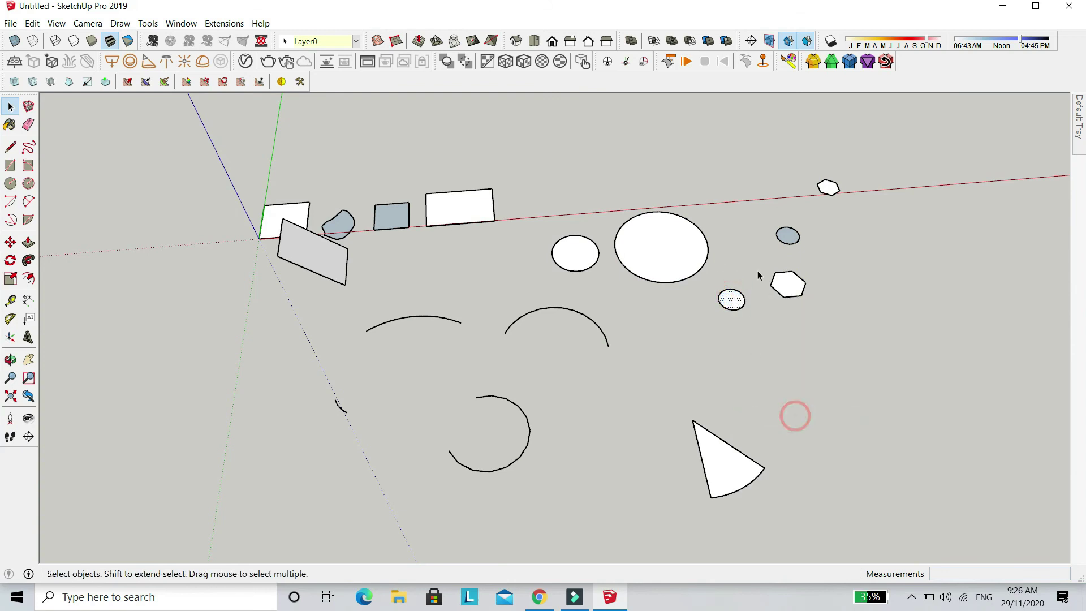
left_click(787, 236)
right_click(788, 233)
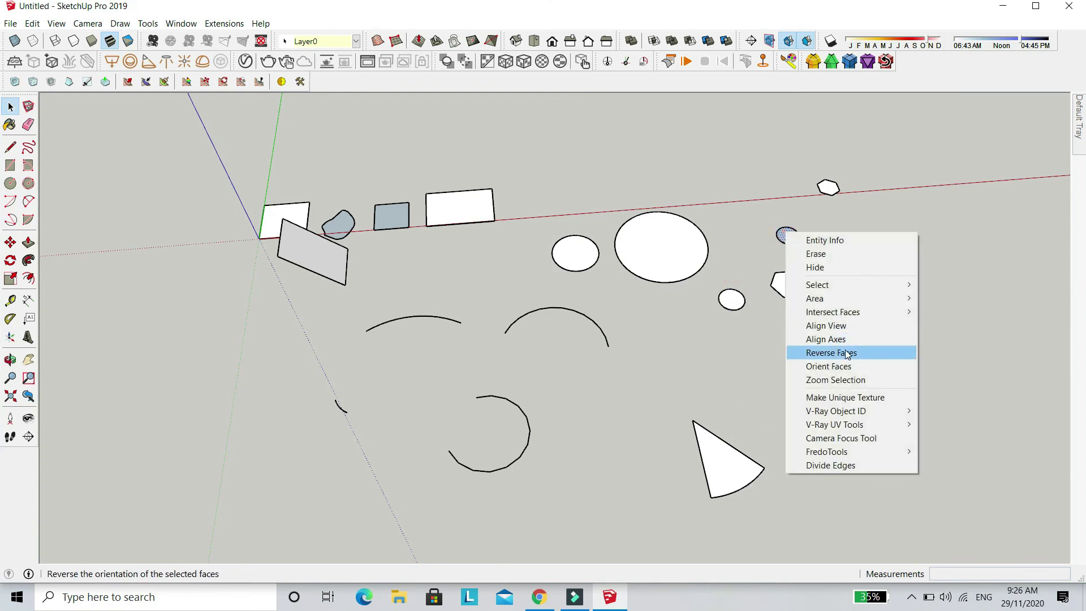
left_click(847, 351)
- Reverse the faces of the smaller rectangle on the red axis and the freehand shape next to it
left_click(395, 220)
right_click(395, 220)
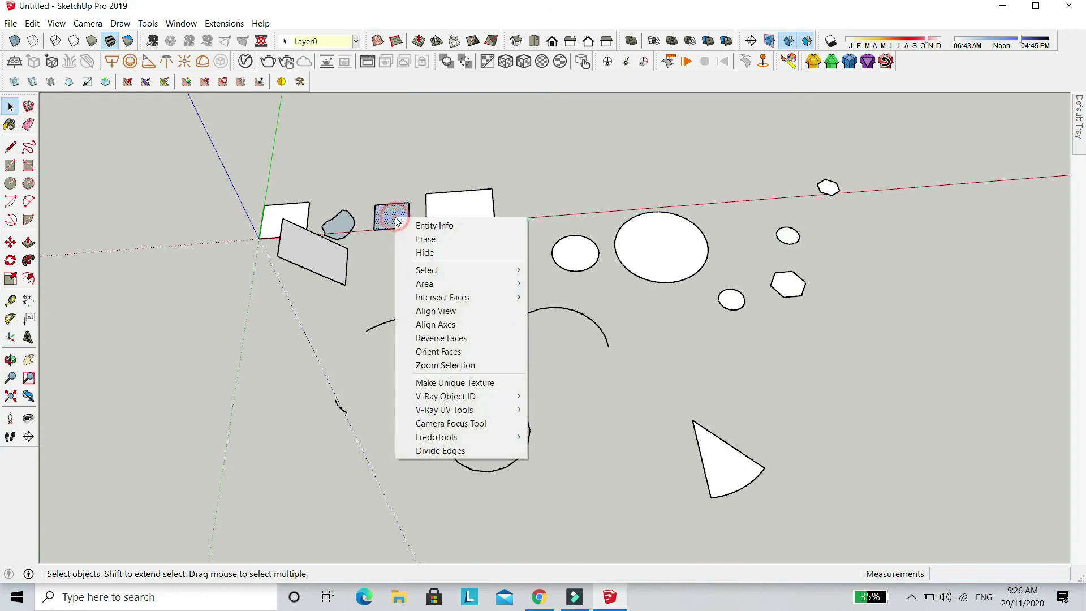
left_click(436, 338)
left_click(343, 225)
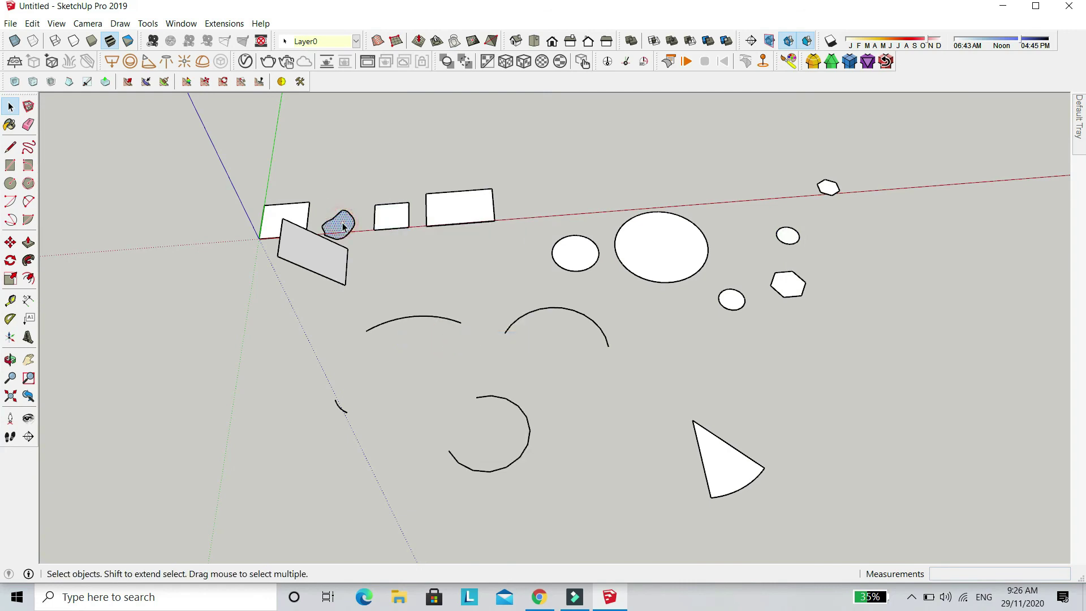
right_click(343, 226)
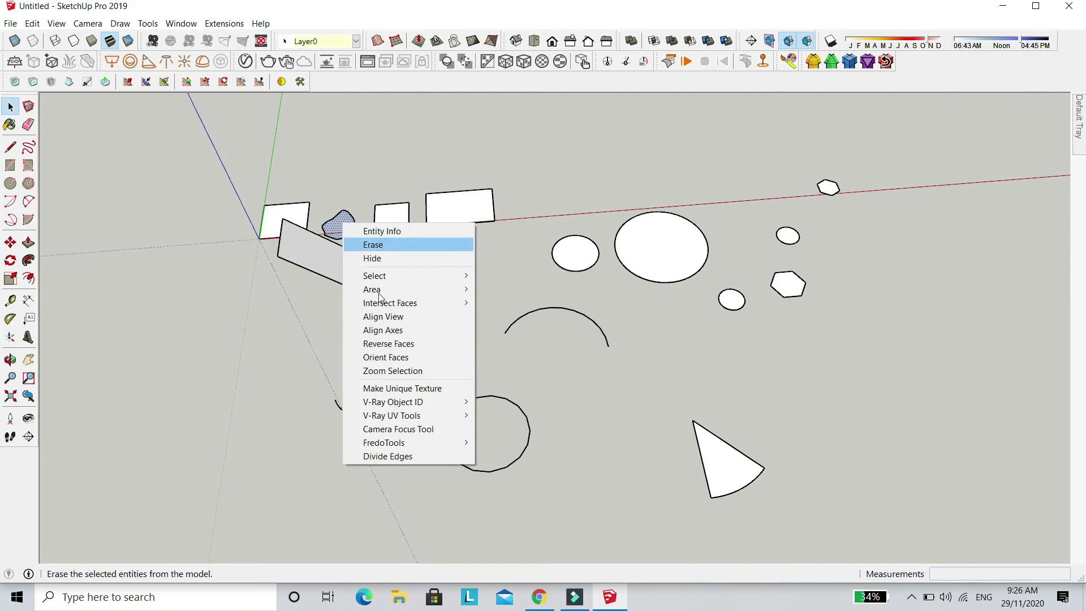
left_click(422, 344)
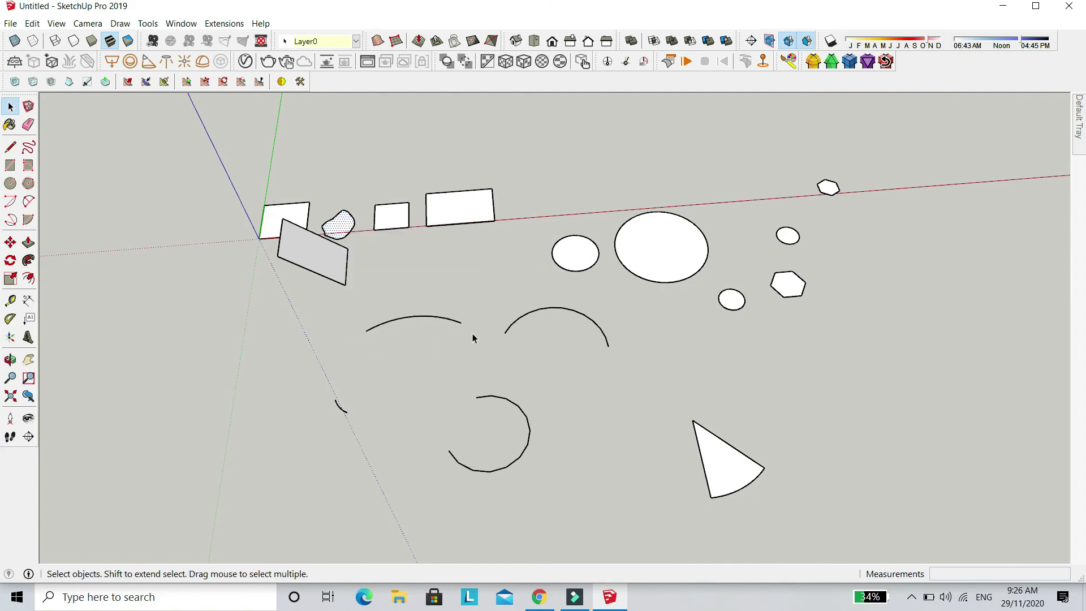